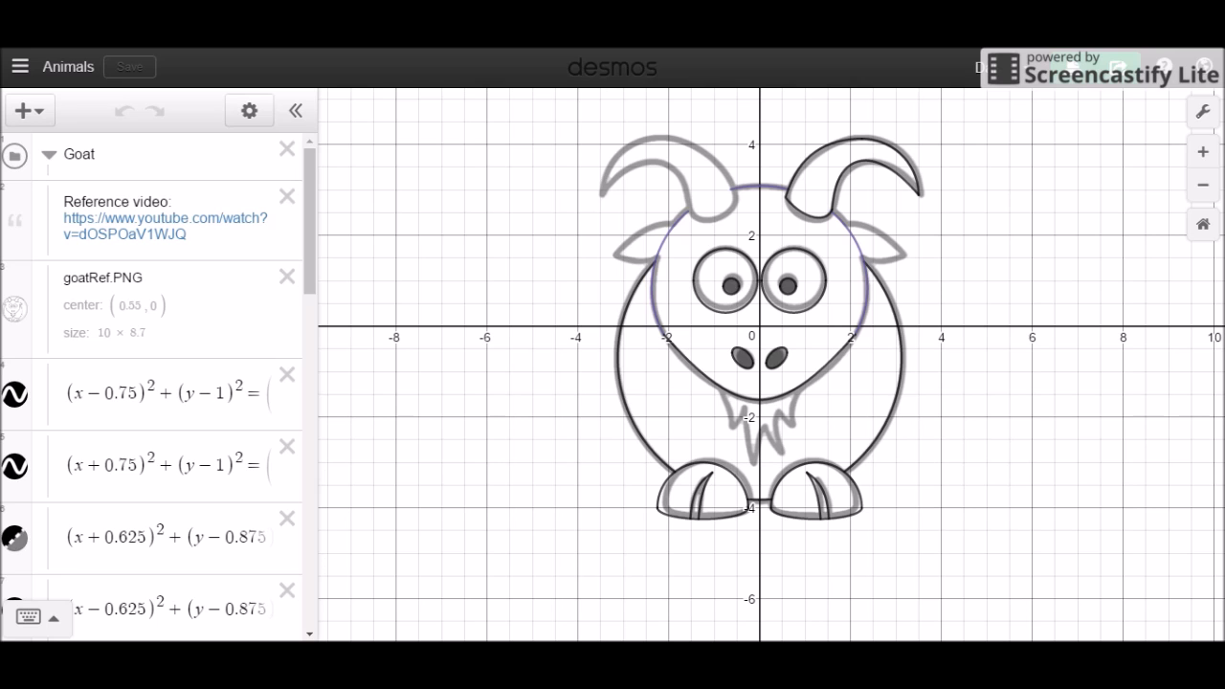
Try graphing y = −√(1 + (x)²) as a new expression at the end of the list for the goat's ear.
{"action": "left_click_drag", "start_coordinate": [306, 235], "coordinate": [306, 584]}
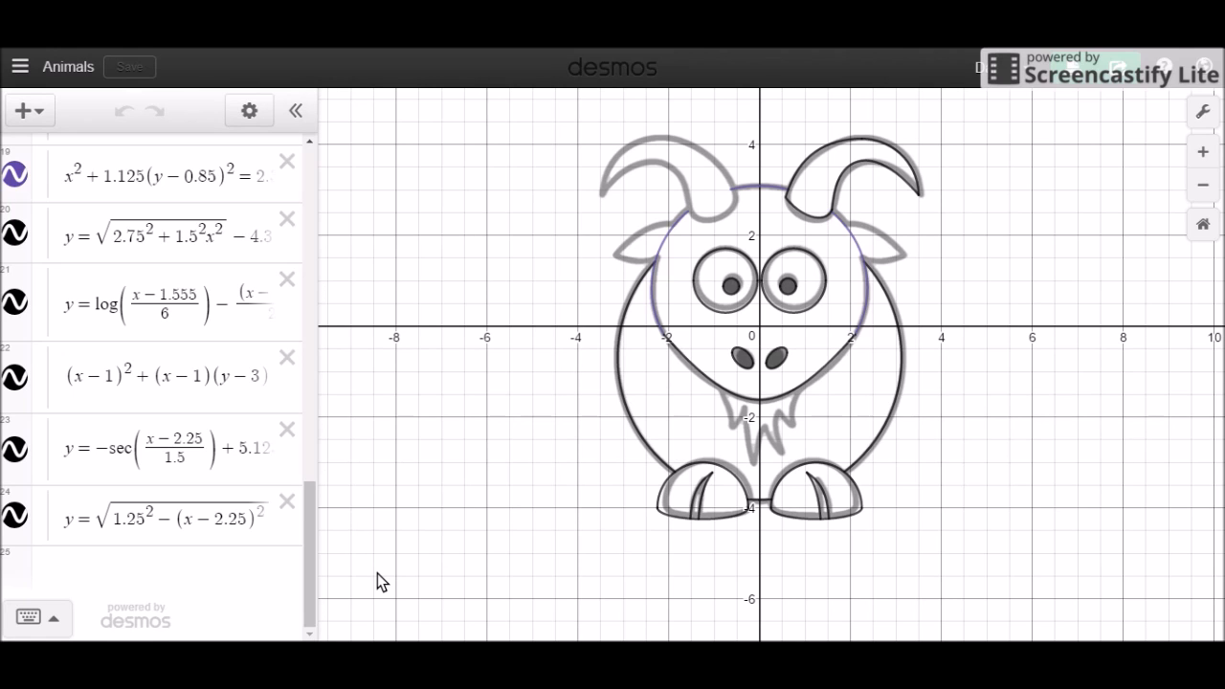
{"action": "left_click", "coordinate": [182, 517]}
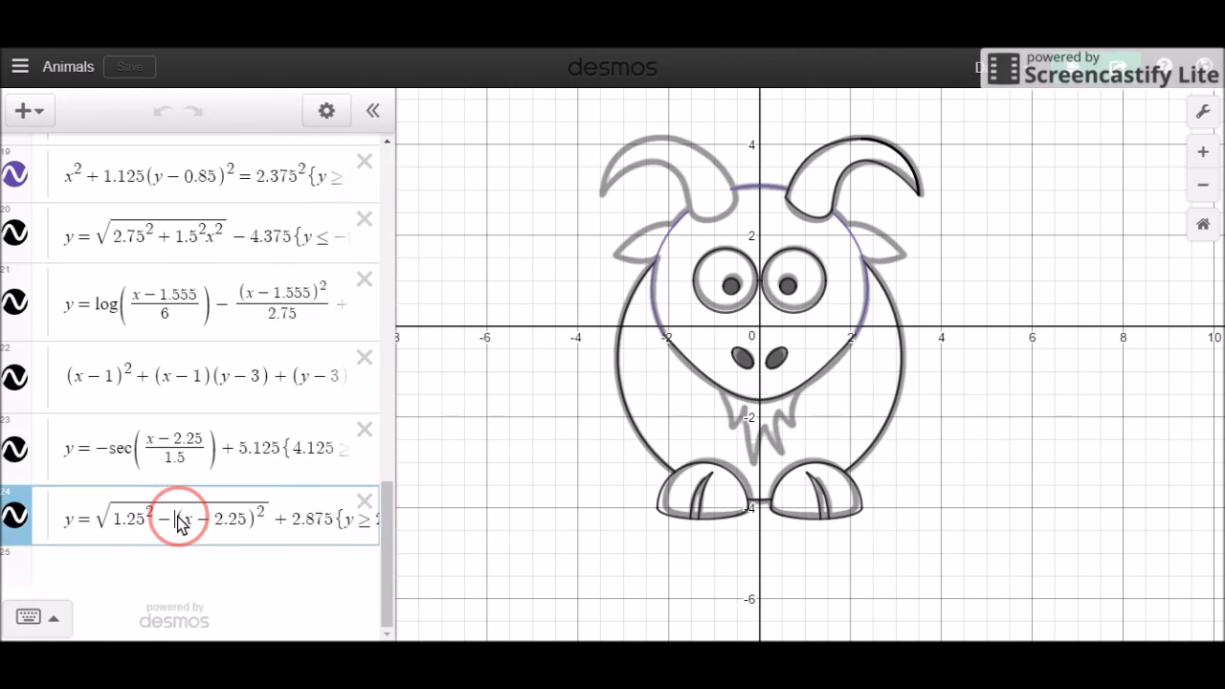
{"action": "key", "text": "Return"}
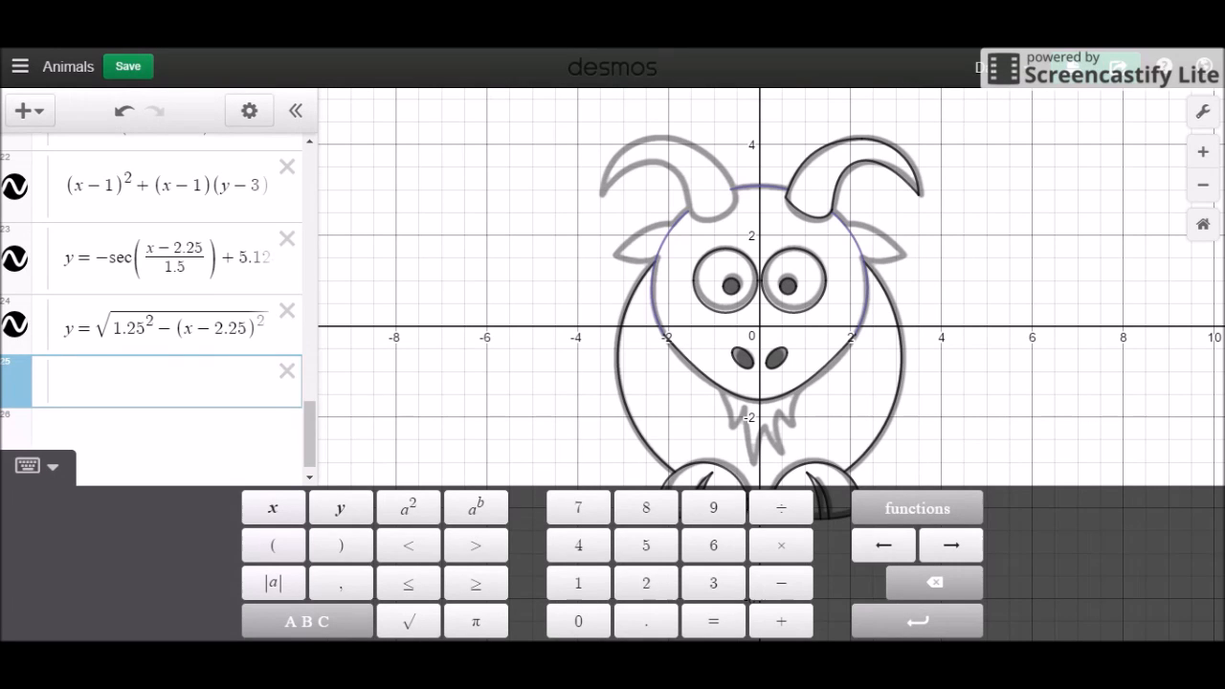
{"action": "type", "text": "y=sqrt"}
{"action": "key", "text": "BackSpace"}
{"action": "type", "text": "-sqr"}
{"action": "type", "text": "t("}
{"action": "type", "text": "1+"}
{"action": "type", "text": "x"}
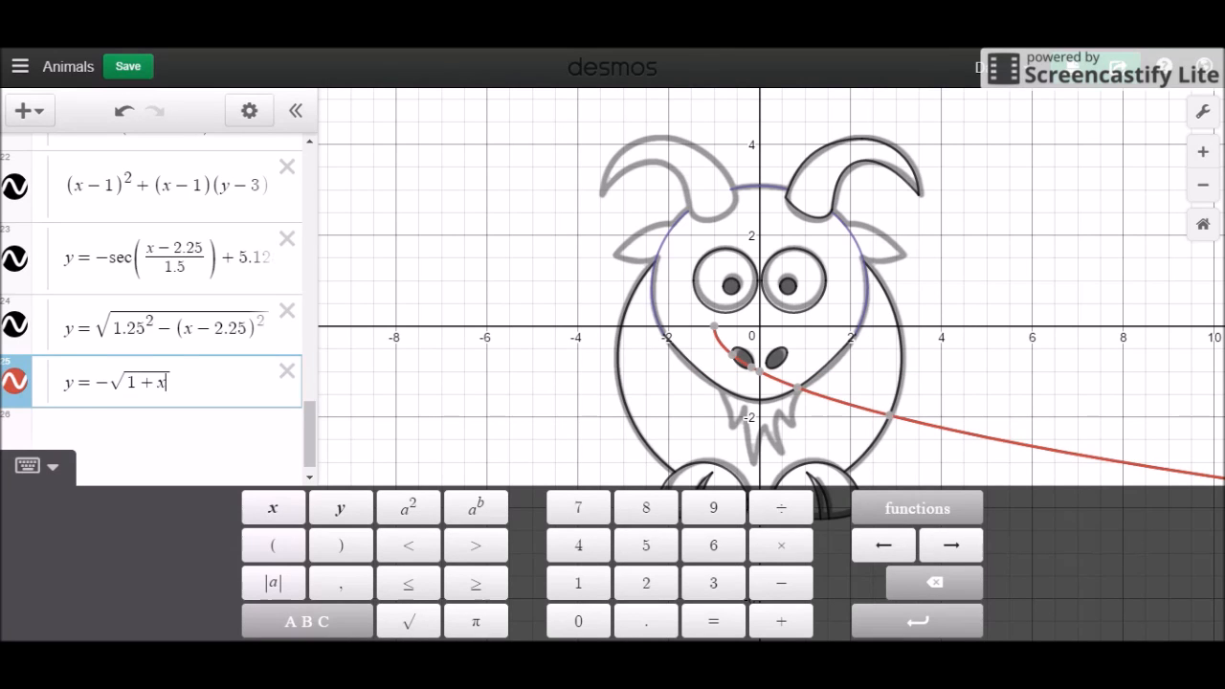
{"action": "type", "text": "^2"}
{"action": "key", "text": "Left"}
{"action": "key", "text": "Left"}
{"action": "key", "text": "Left"}
{"action": "type", "text": "("}
{"action": "key", "text": "Right"}
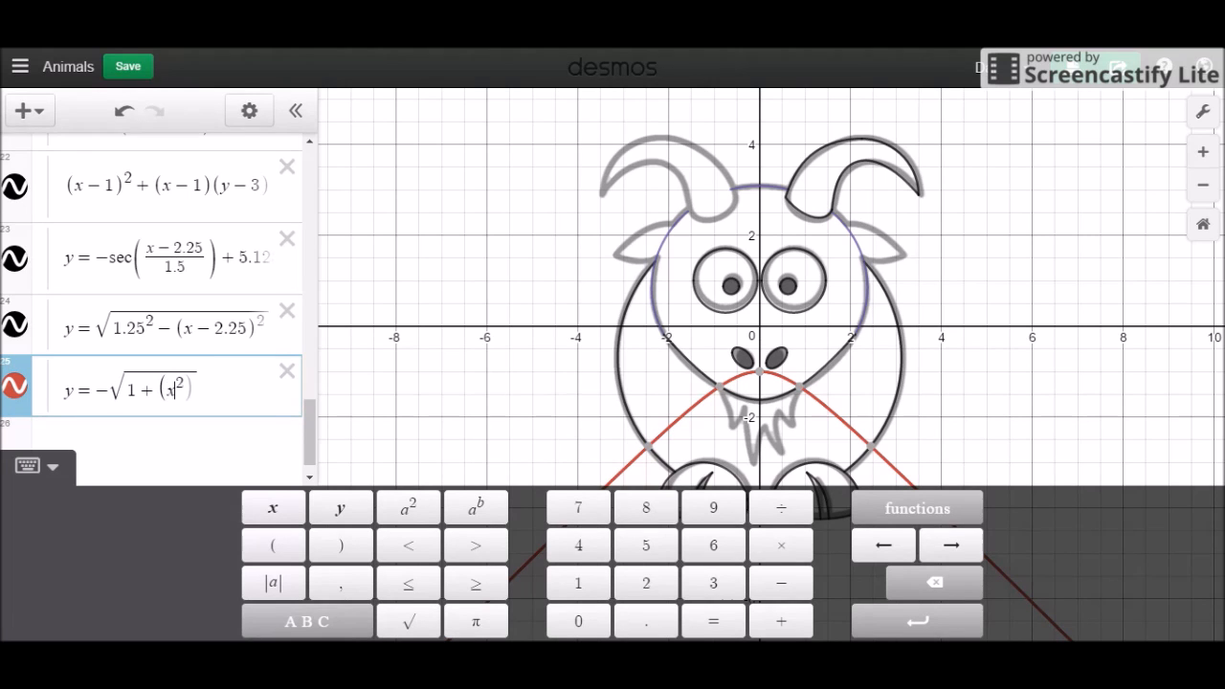
{"action": "type", "text": ")"}
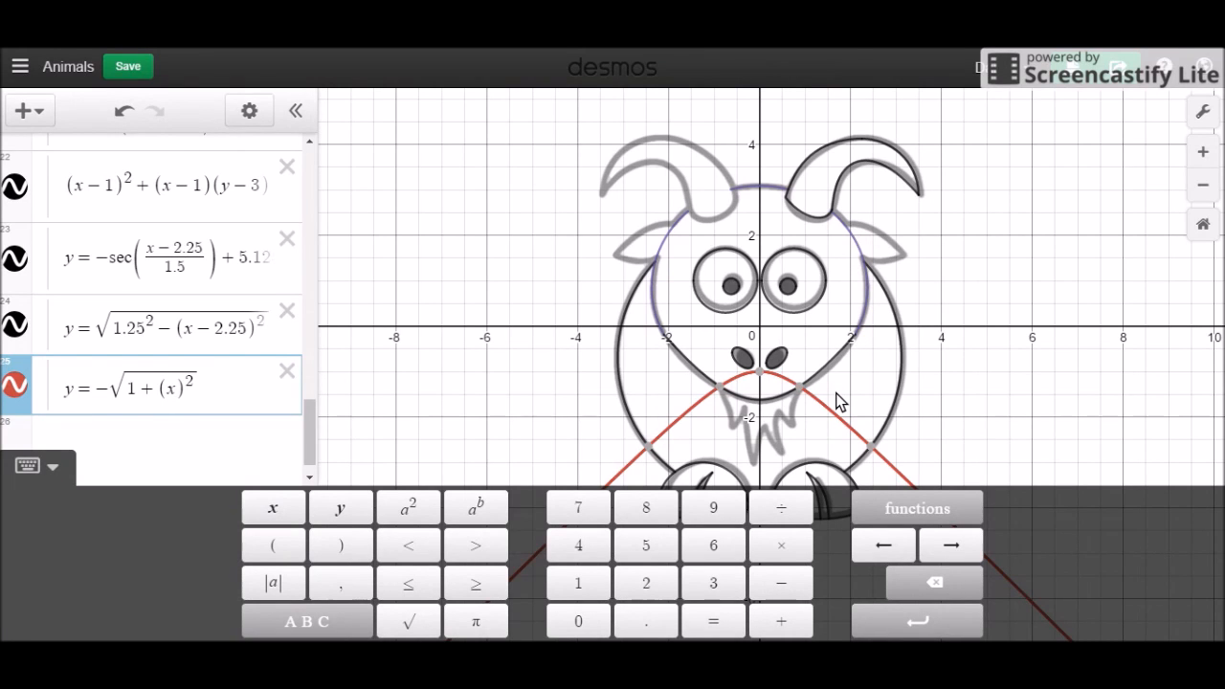
Shift the square-root curve horizontally by changing x to x − 2.125 inside its squared parentheses.
{"action": "type", "text": "-"}
{"action": "key", "text": "Home"}
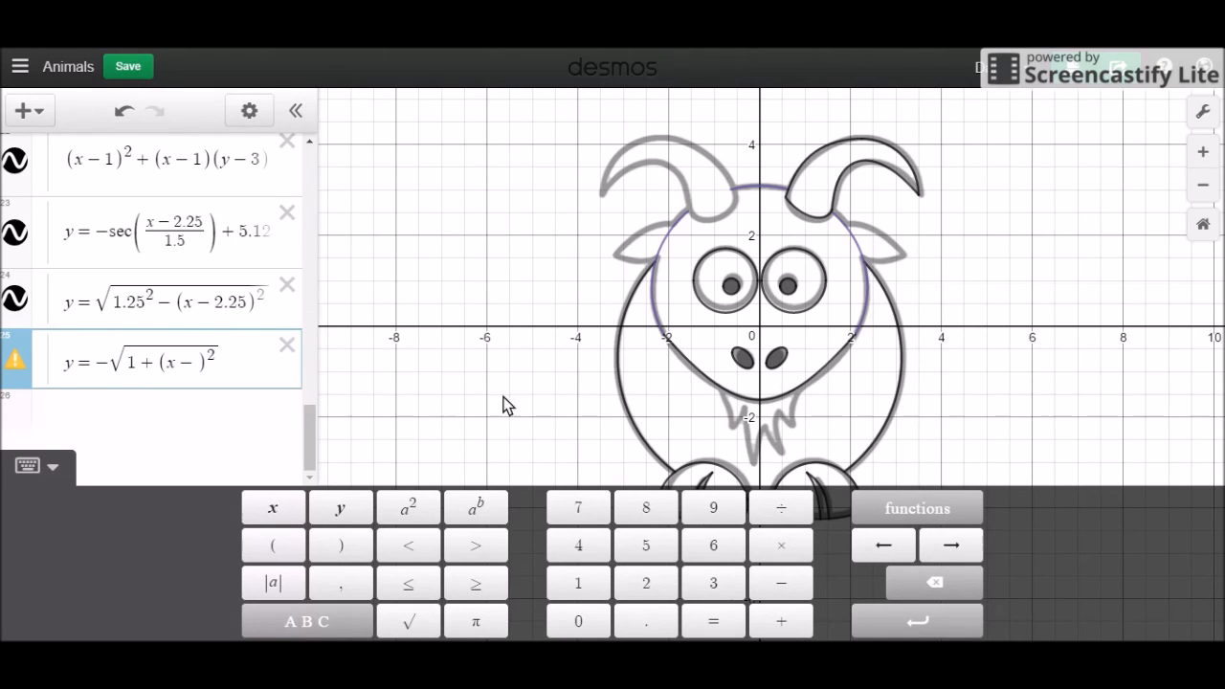
{"action": "left_click", "coordinate": [195, 365]}
{"action": "type", "text": "2.125"}
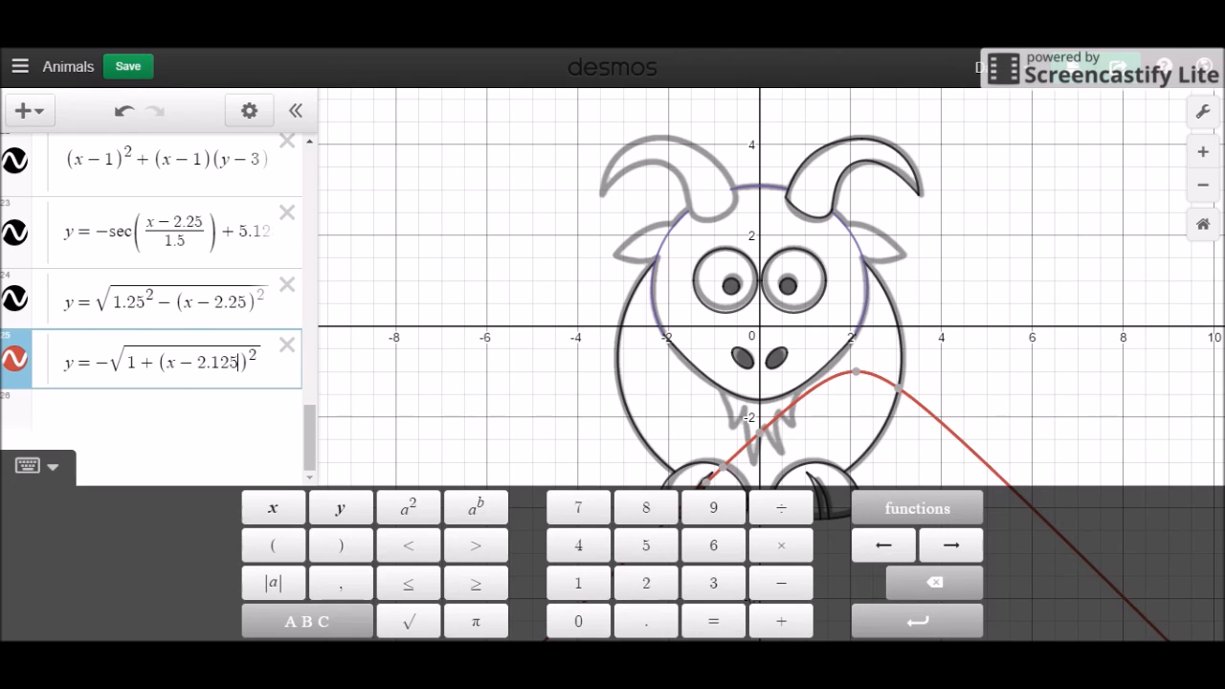
Raise the square-root curve by adding 3.375 after the radical.
{"action": "key", "text": "Left"}
{"action": "key", "text": "Left"}
{"action": "key", "text": "Right"}
{"action": "key", "text": "Right"}
{"action": "key", "text": "Right"}
{"action": "key", "text": "Right"}
{"action": "type", "text": "+4"}
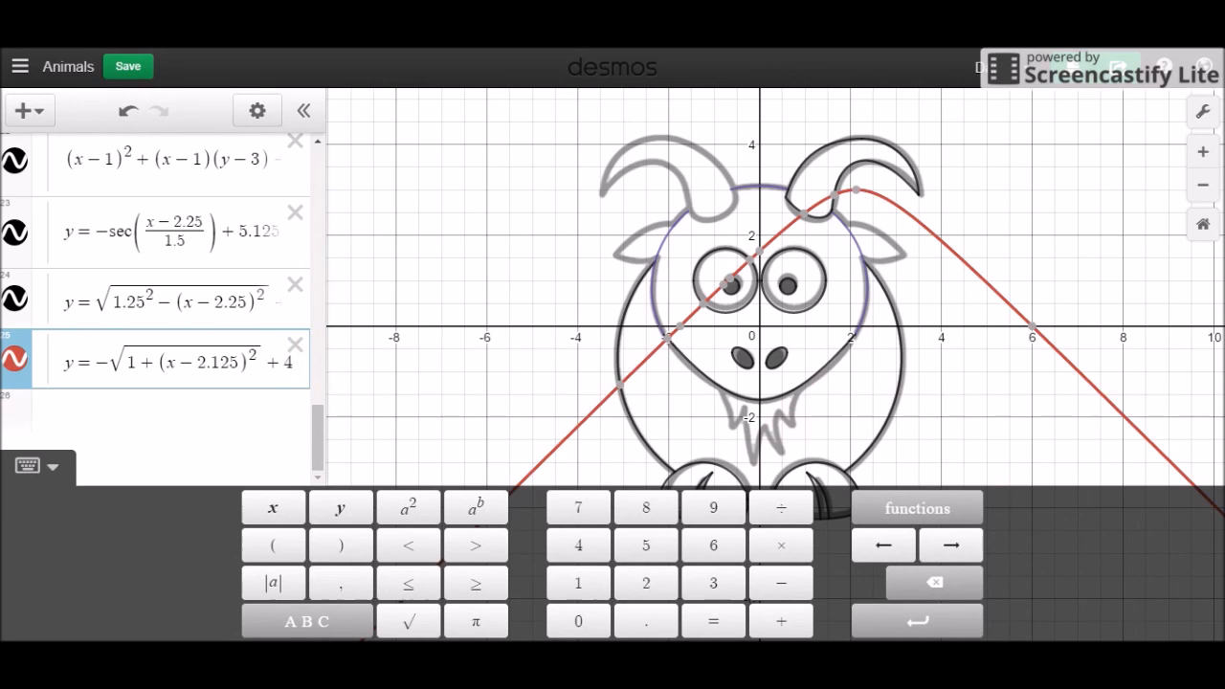
{"action": "key", "text": "BackSpace"}
{"action": "type", "text": "3.5"}
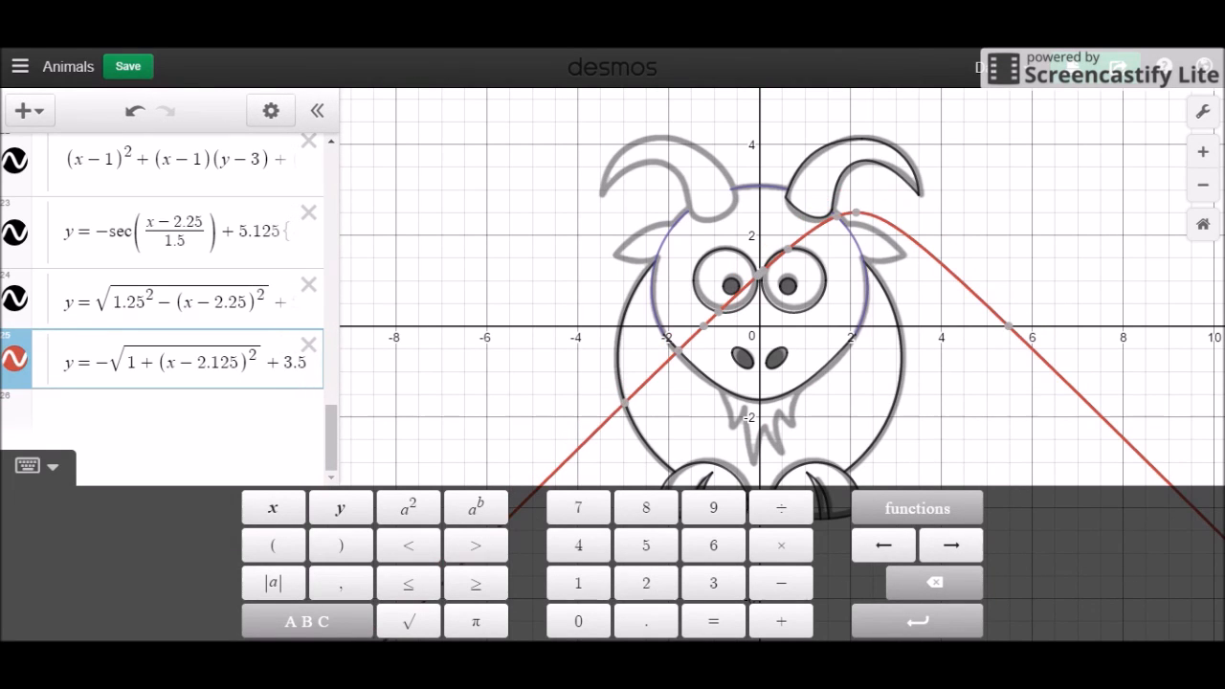
{"action": "key", "text": "Left"}
{"action": "type", "text": "37"}
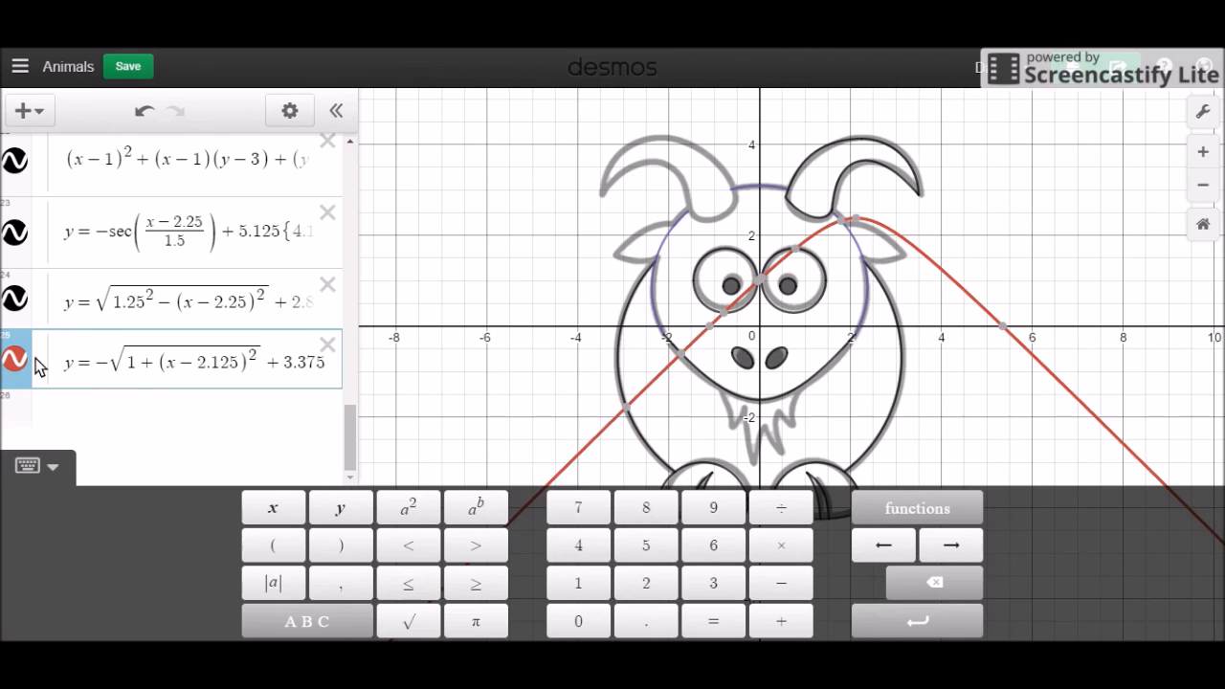
Add a new expression y = cos(x − 2.125) as an alternative for the ear's upper edge.
{"action": "key", "text": "Return"}
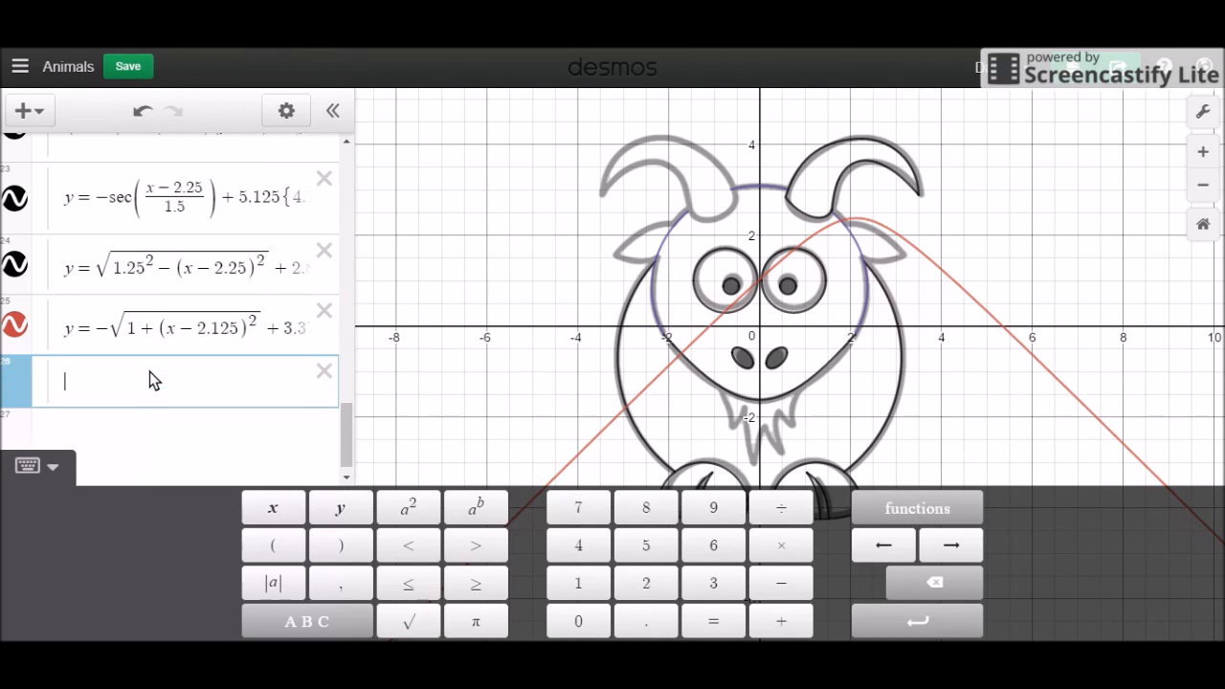
{"action": "type", "text": "y="}
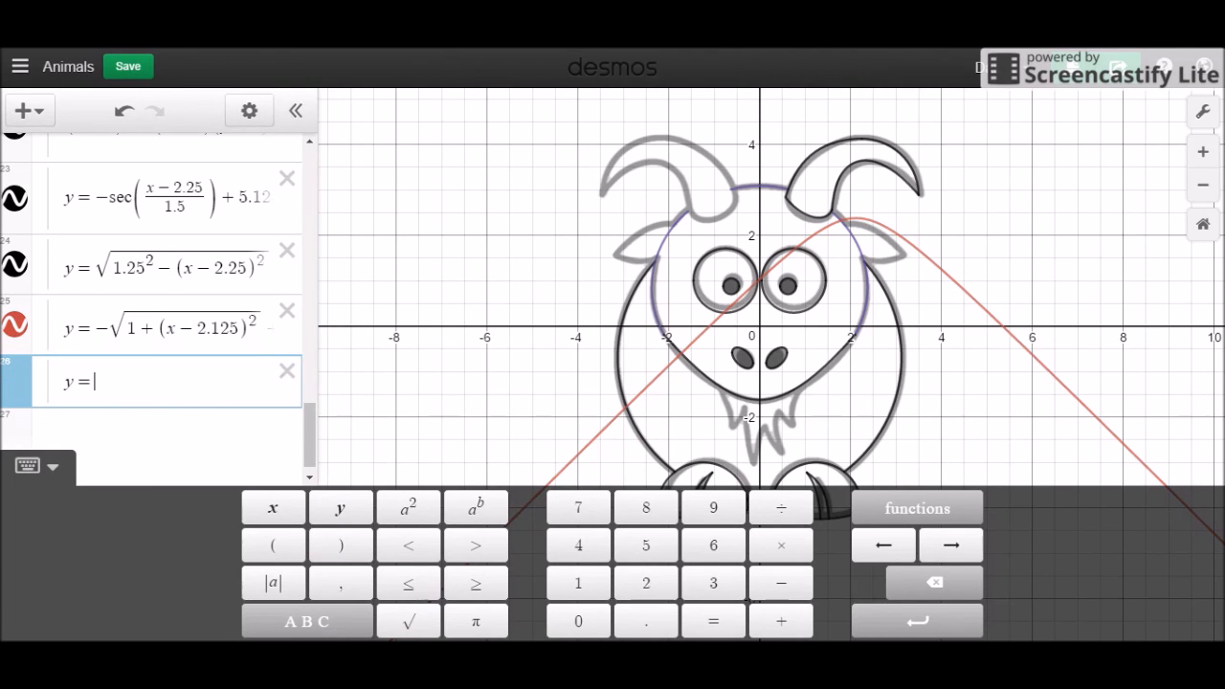
{"action": "type", "text": "(x"}
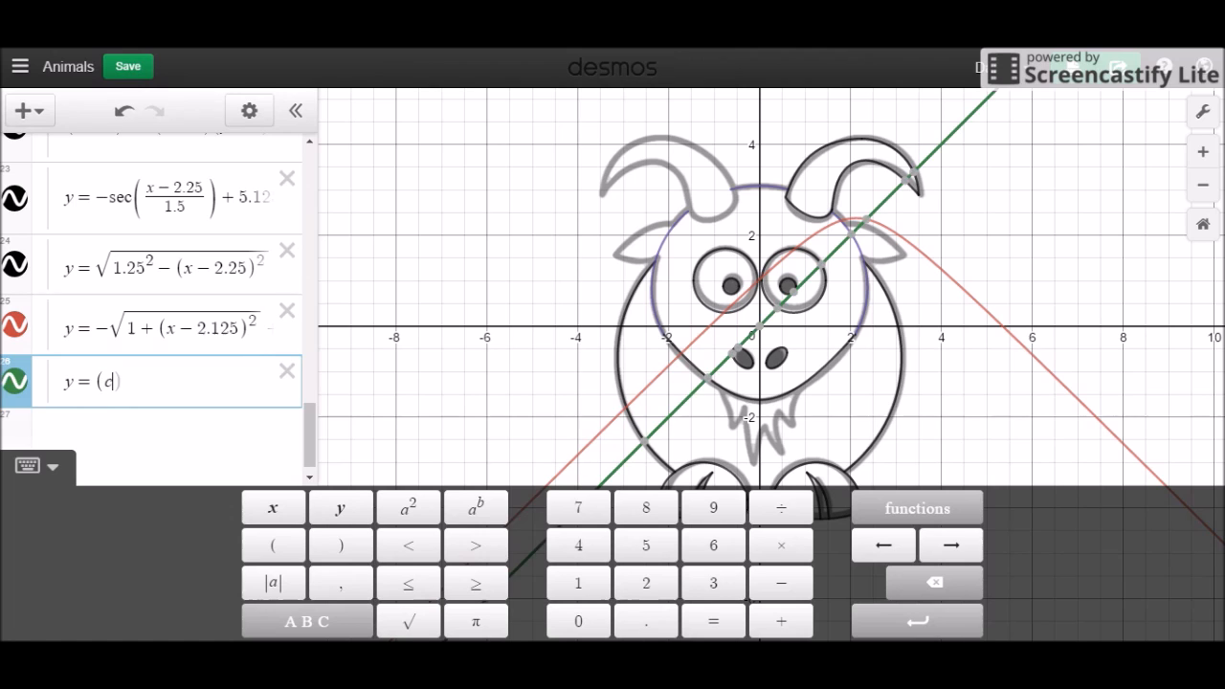
{"action": "key", "text": "BackSpace"}
{"action": "key", "text": "BackSpace"}
{"action": "type", "text": "cs"}
{"action": "key", "text": "BackSpace"}
{"action": "type", "text": "s"}
{"action": "key", "text": "BackSpace"}
{"action": "type", "text": "os("}
{"action": "type", "text": "x-"}
{"action": "type", "text": "2.12"}
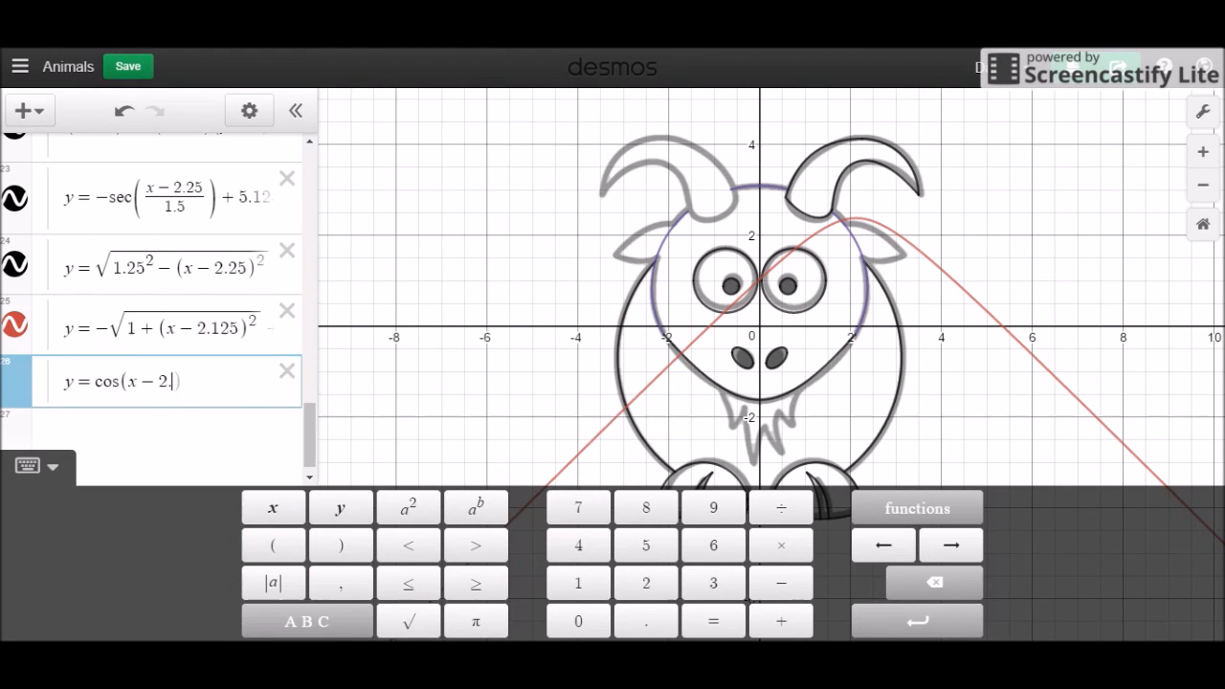
{"action": "type", "text": "5"}
Add a vertical shift of 1.375 to the cosine expression and delete the red square-root expression.
{"action": "left_click", "coordinate": [182, 326]}
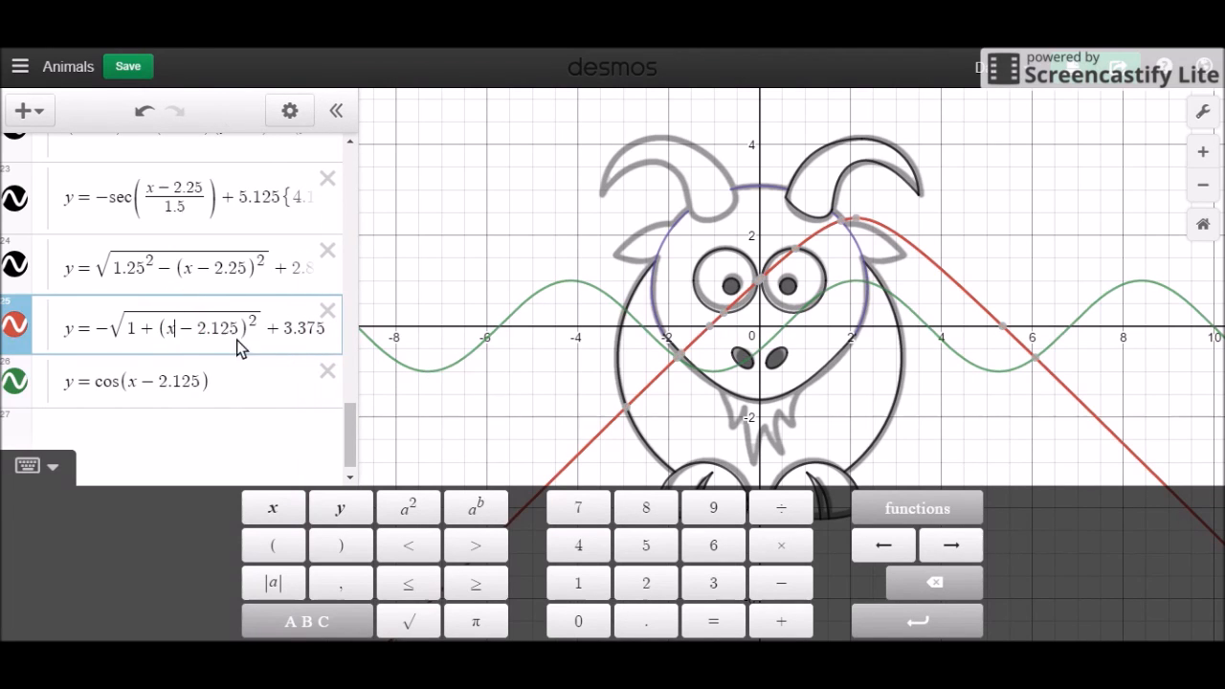
{"action": "left_click", "coordinate": [219, 383]}
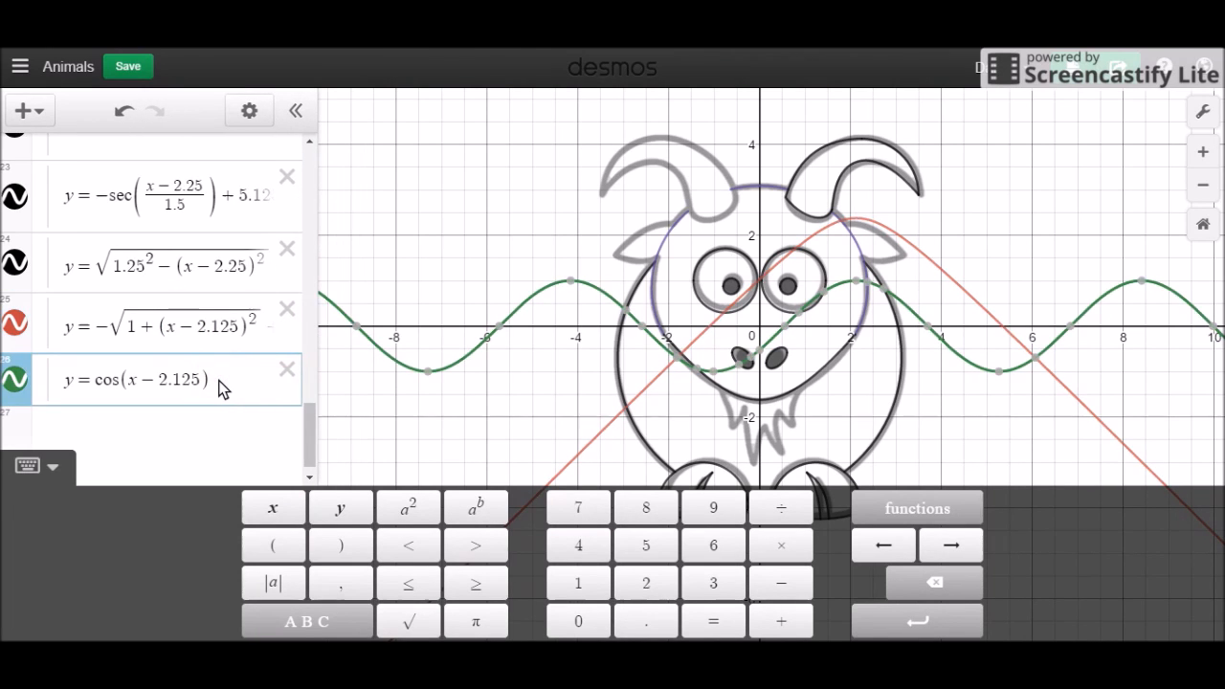
{"action": "type", "text": "+2.3"}
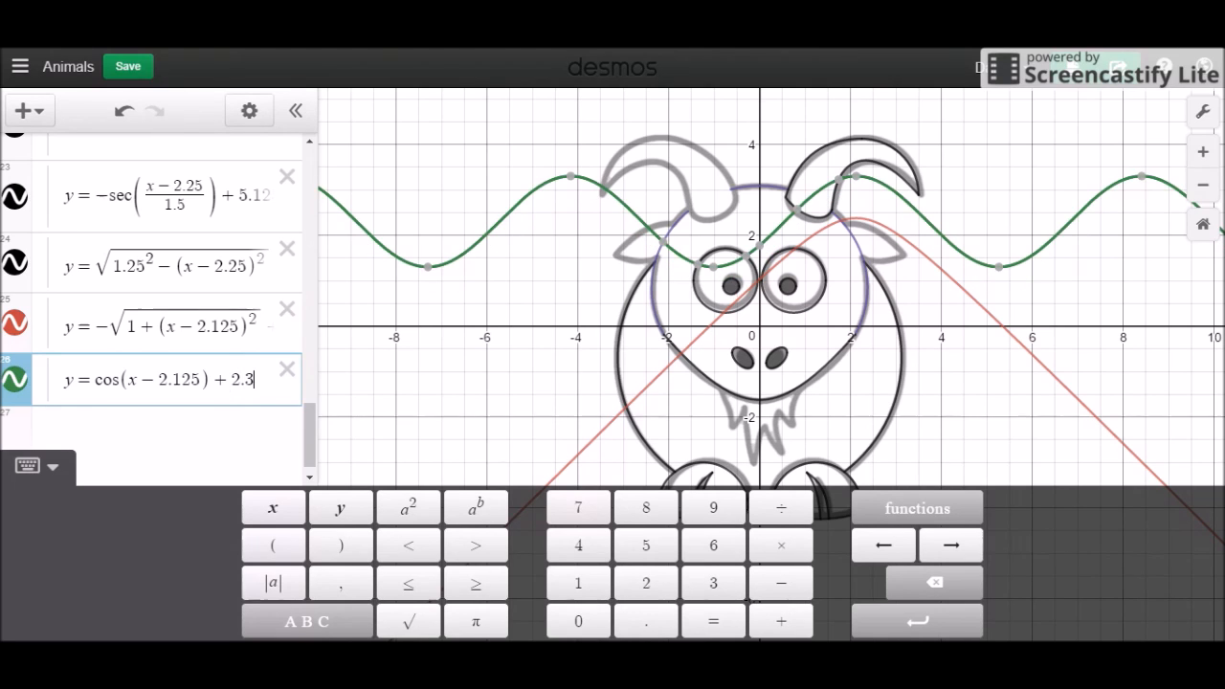
{"action": "key", "text": "BackSpace"}
{"action": "key", "text": "BackSpace"}
{"action": "type", "text": "3"}
{"action": "key", "text": "BackSpace"}
{"action": "type", "text": "1.375"}
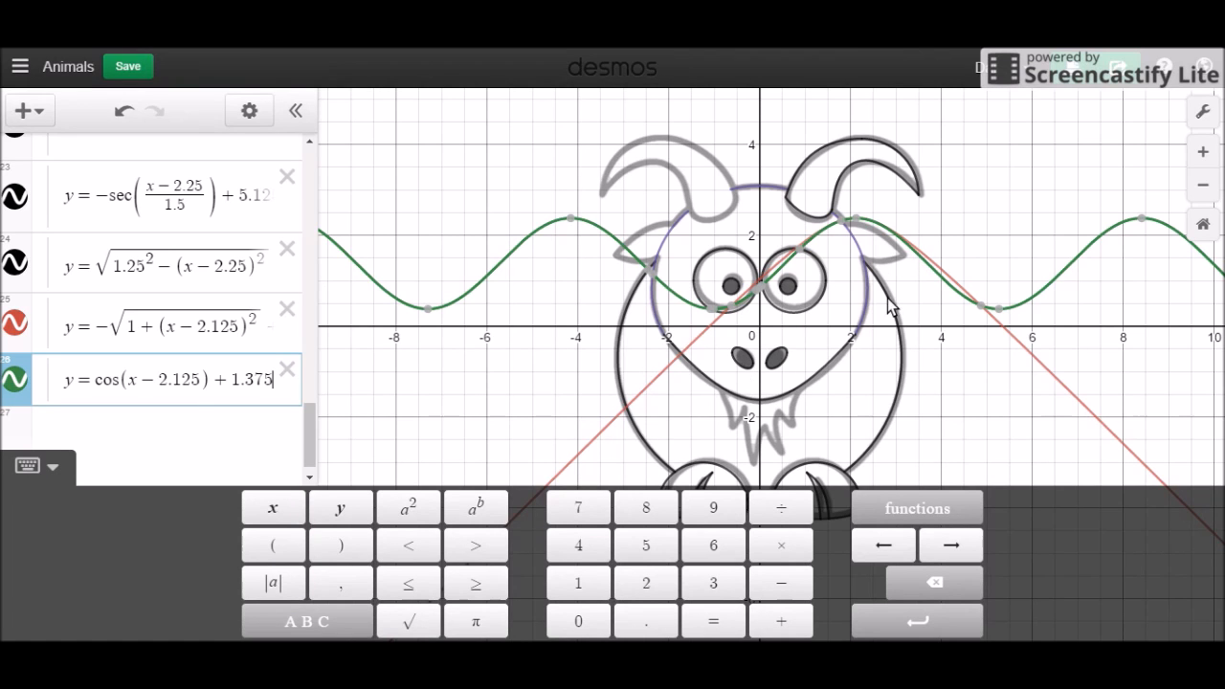
{"action": "left_click", "coordinate": [287, 310]}
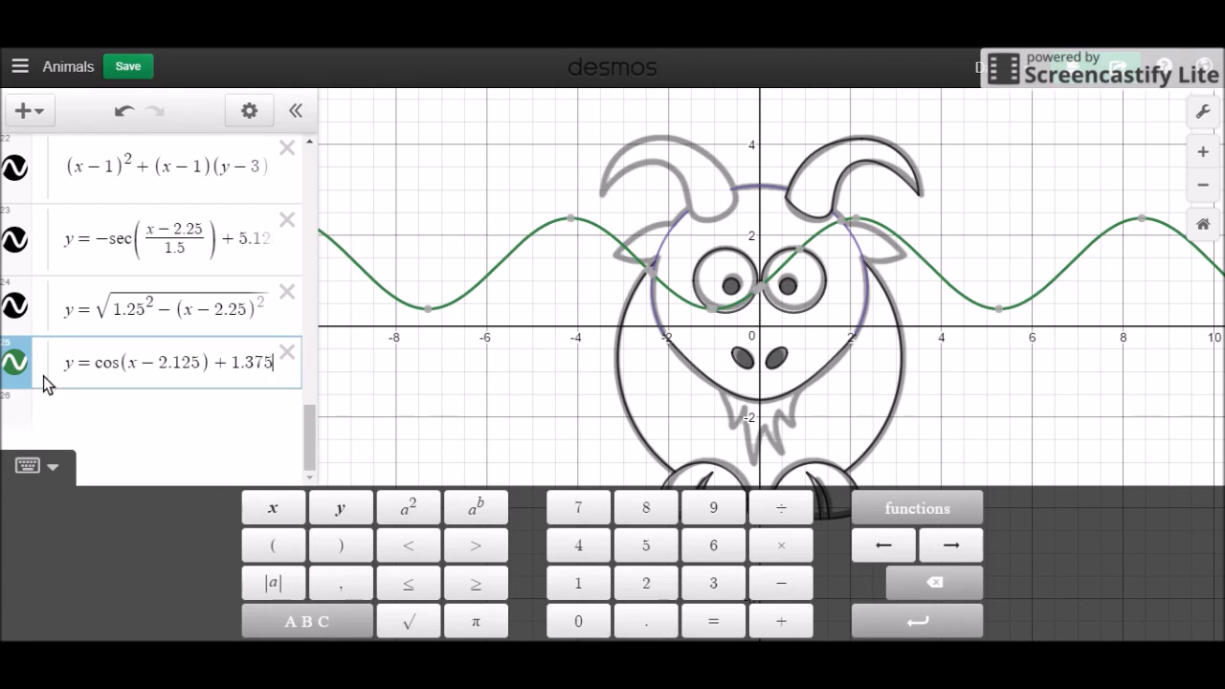
Scale the cosine argument to 1.05(x − 2.125) by enclosing it in parentheses with a factor of 1.05.
{"action": "left_click", "coordinate": [132, 368]}
{"action": "type", "text": "("}
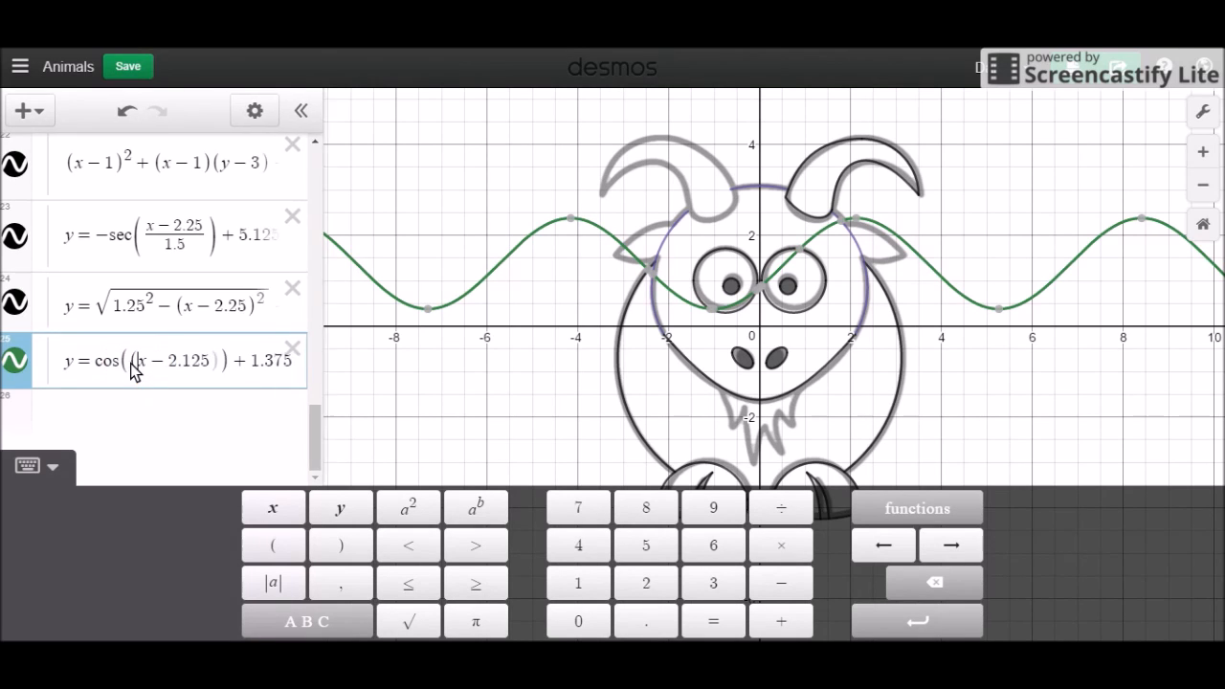
{"action": "left_click", "coordinate": [218, 364]}
{"action": "key", "text": "Left"}
{"action": "key", "text": "Left"}
{"action": "key", "text": "Left"}
{"action": "key", "text": "BackSpace"}
{"action": "key", "text": "Left"}
{"action": "key", "text": "Left"}
{"action": "key", "text": "Left"}
{"action": "type", "text": "1.05"}
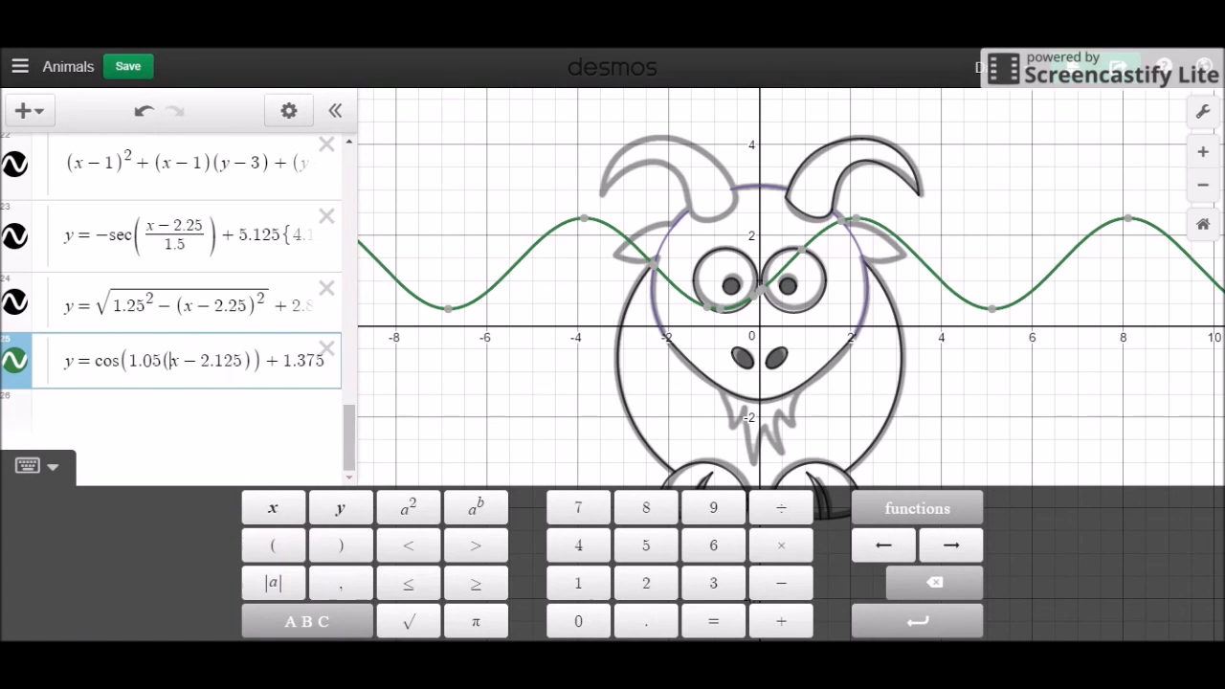
Set the cosine curve's vertical shift to 1.25.
{"action": "key", "text": "BackSpace"}
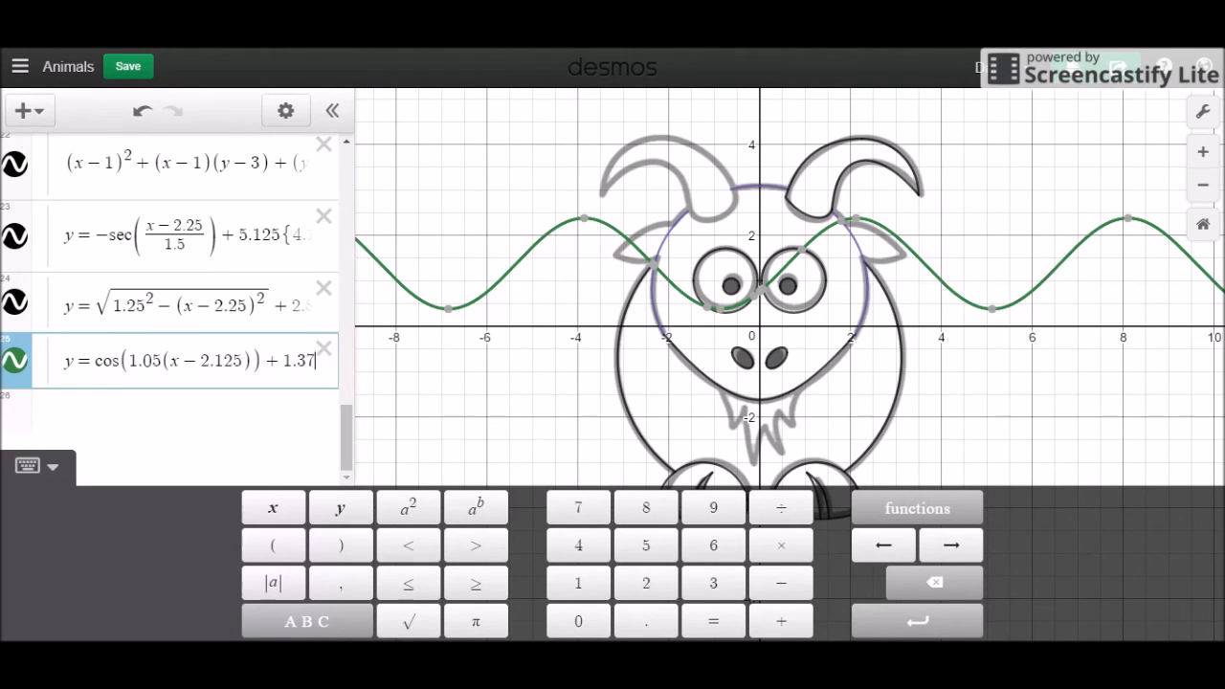
{"action": "key", "text": "BackSpace"}
{"action": "key", "text": "BackSpace"}
{"action": "key", "text": "BackSpace"}
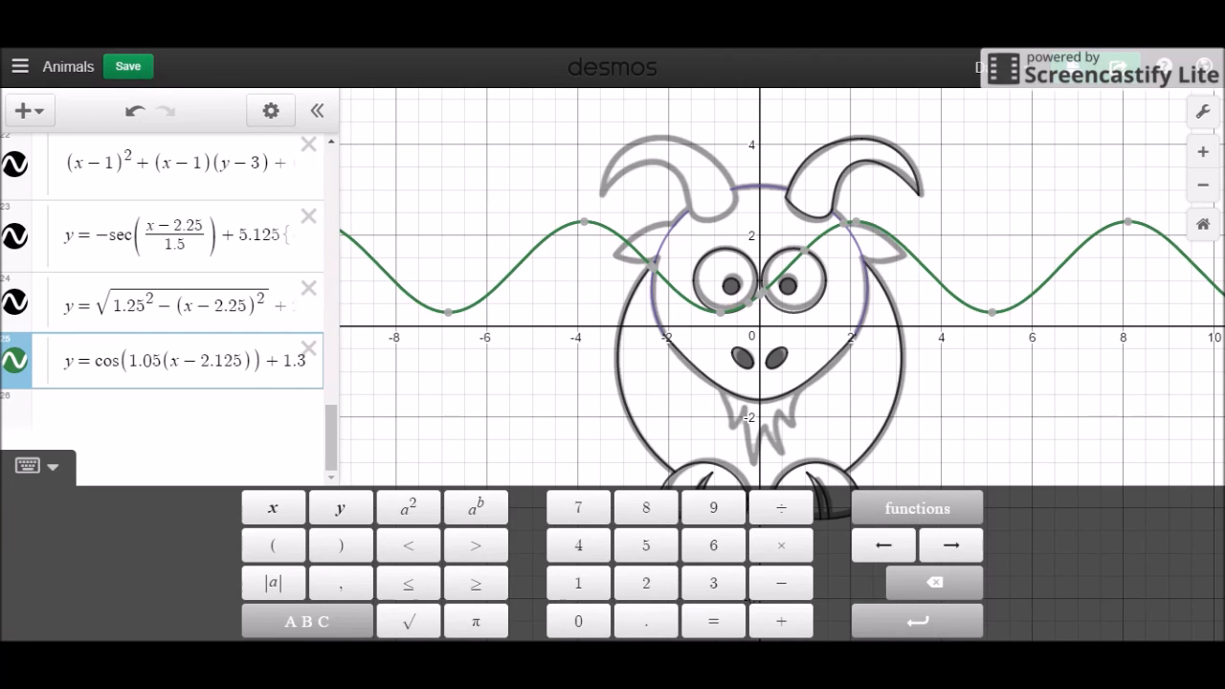
{"action": "type", "text": ".25"}
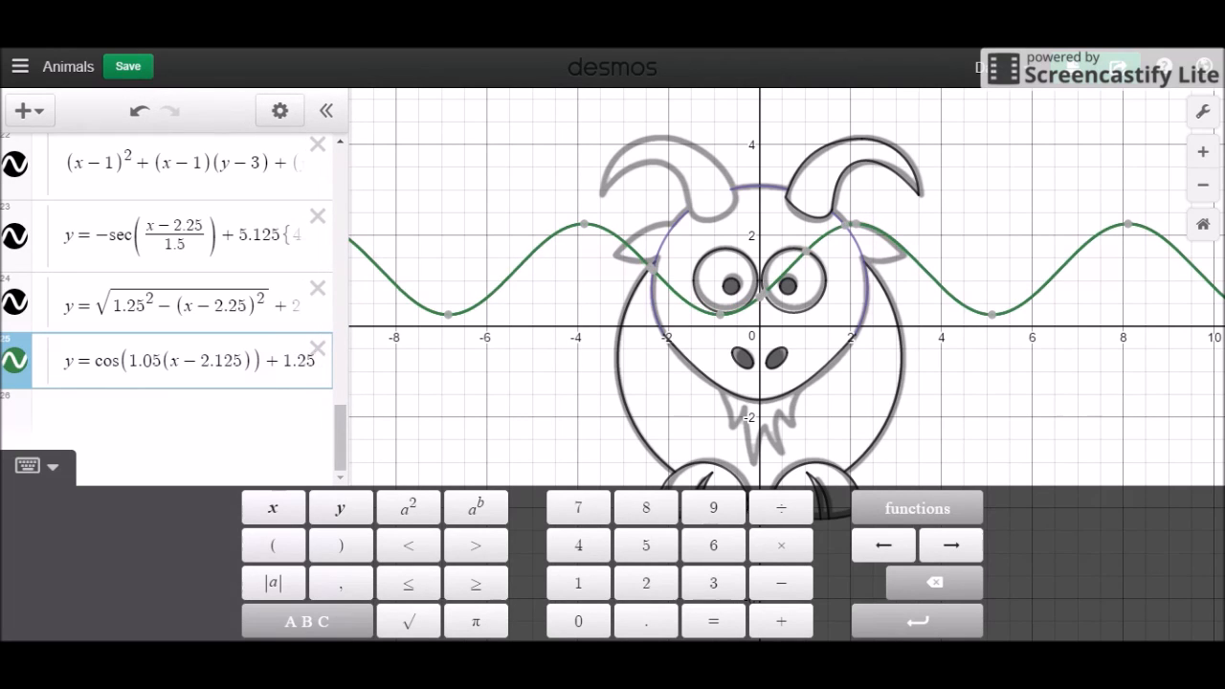
{"action": "key", "text": "BackSpace"}
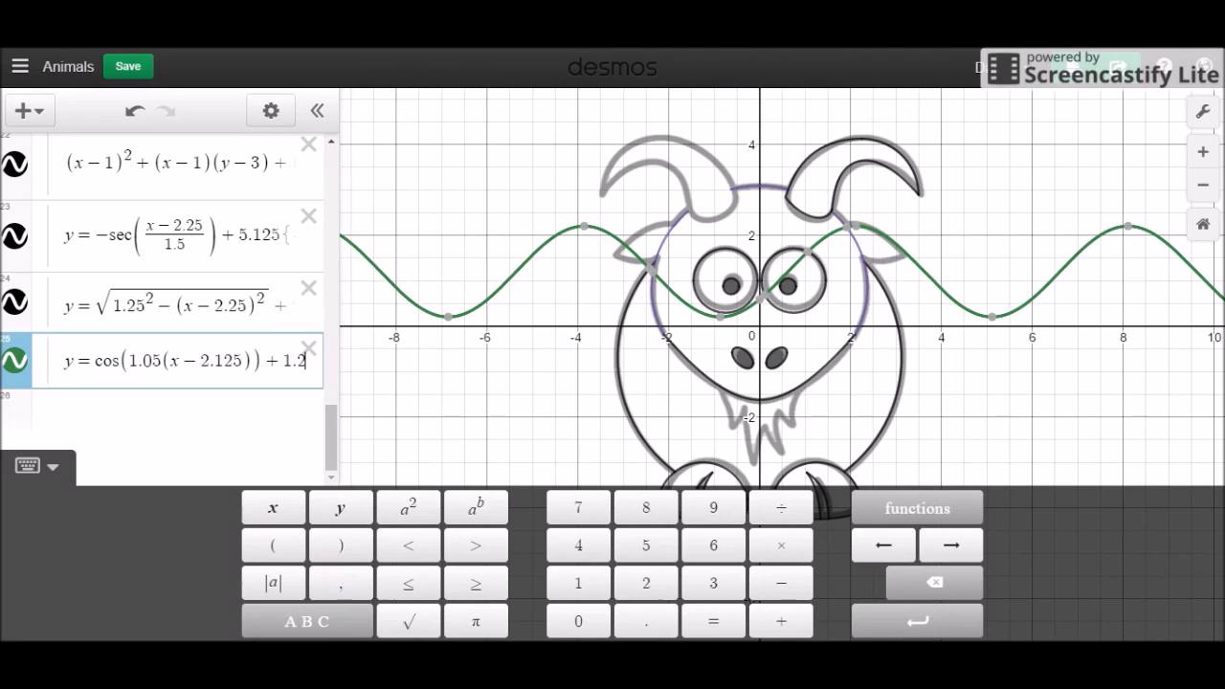
{"action": "type", "text": "5"}
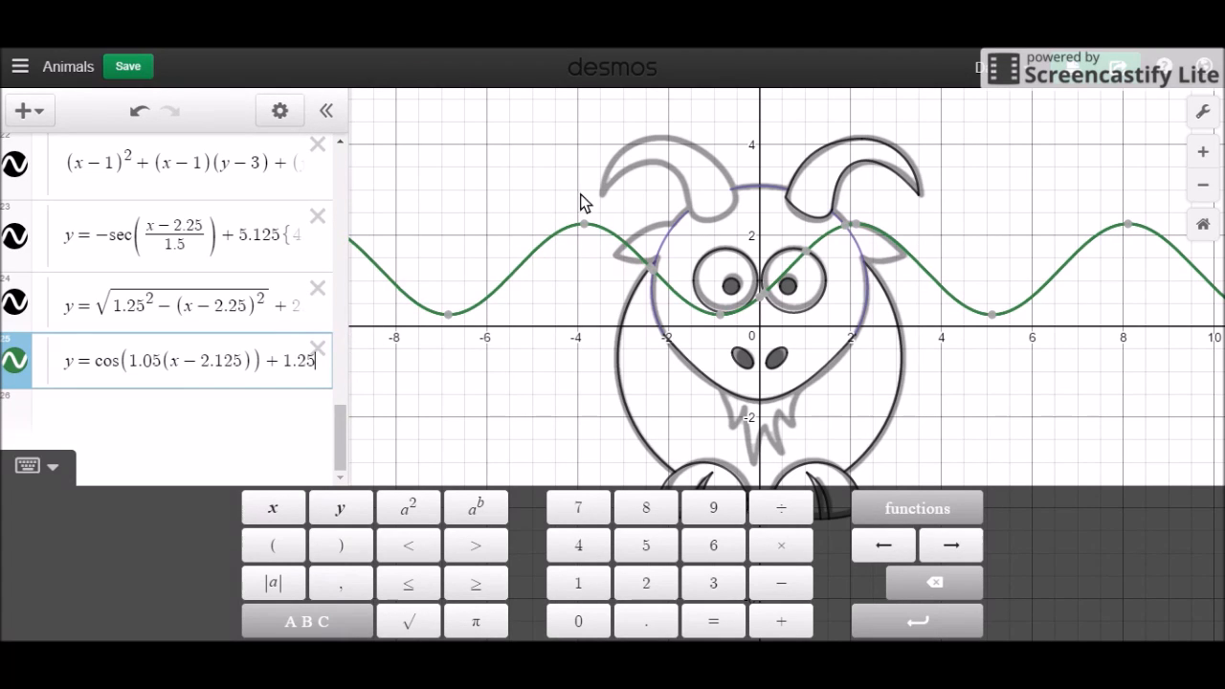
Trace where the cosine curve meets the head outline and restrict the curve to x ≥ 1.881.
{"action": "mouse_move", "coordinate": [846, 235]}
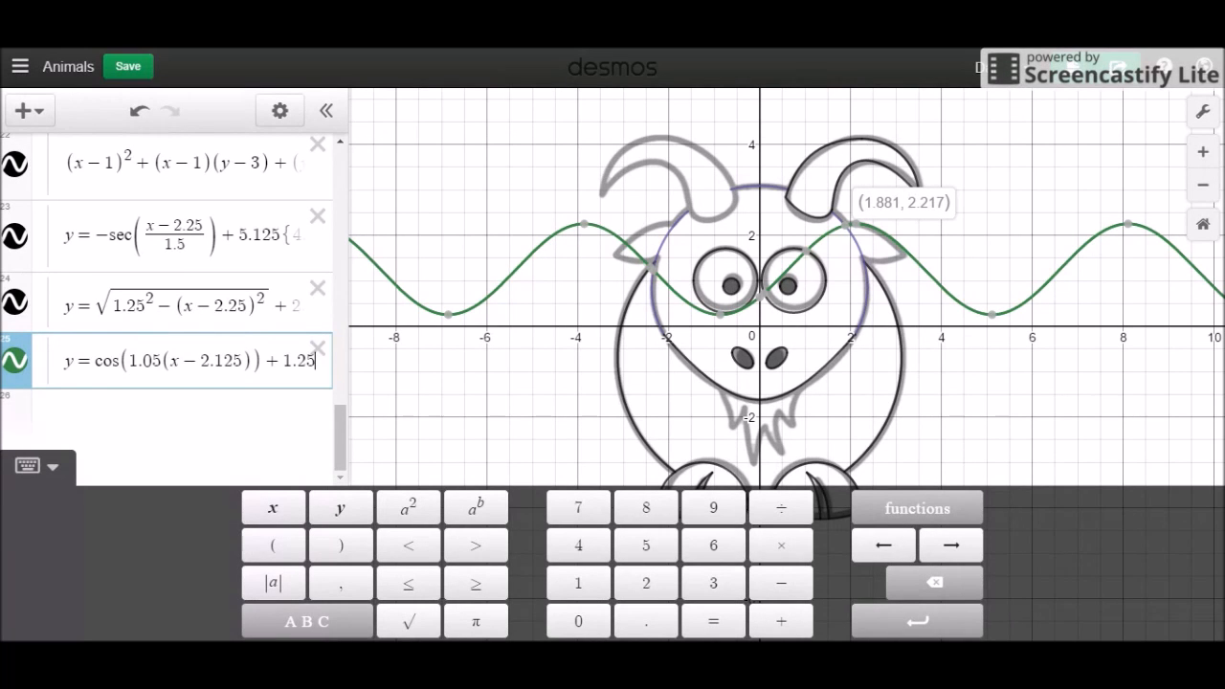
{"action": "type", "text": "{"}
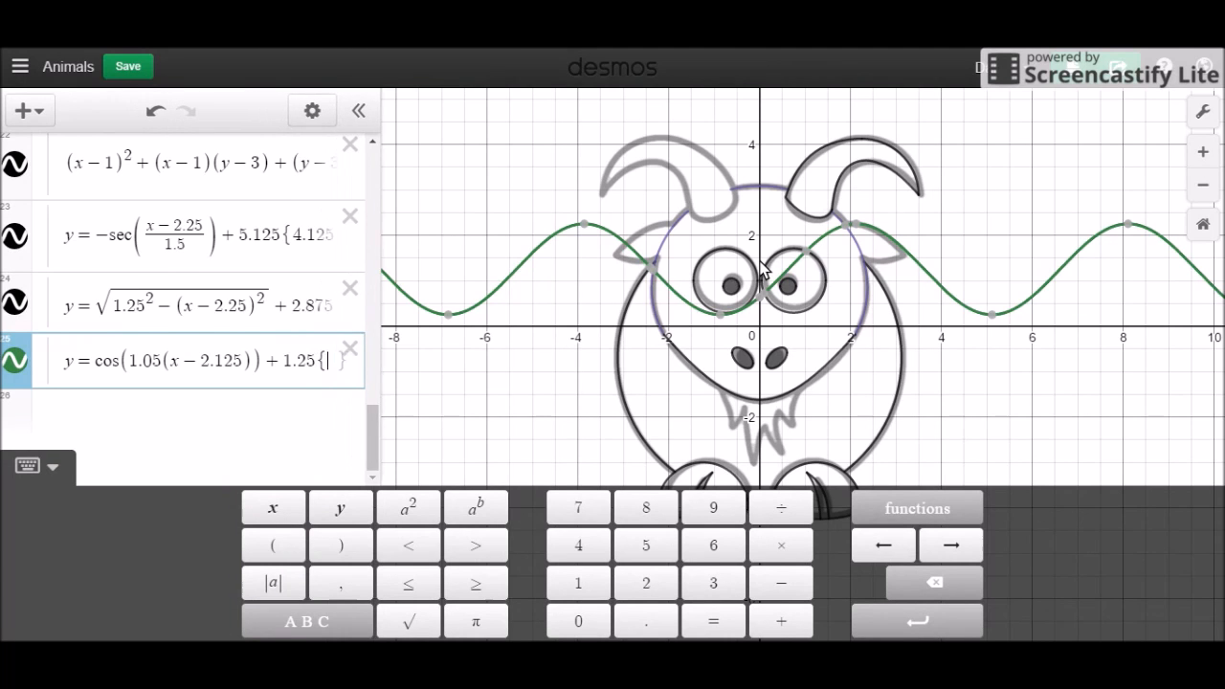
{"action": "type", "text": "x>=1.881"}
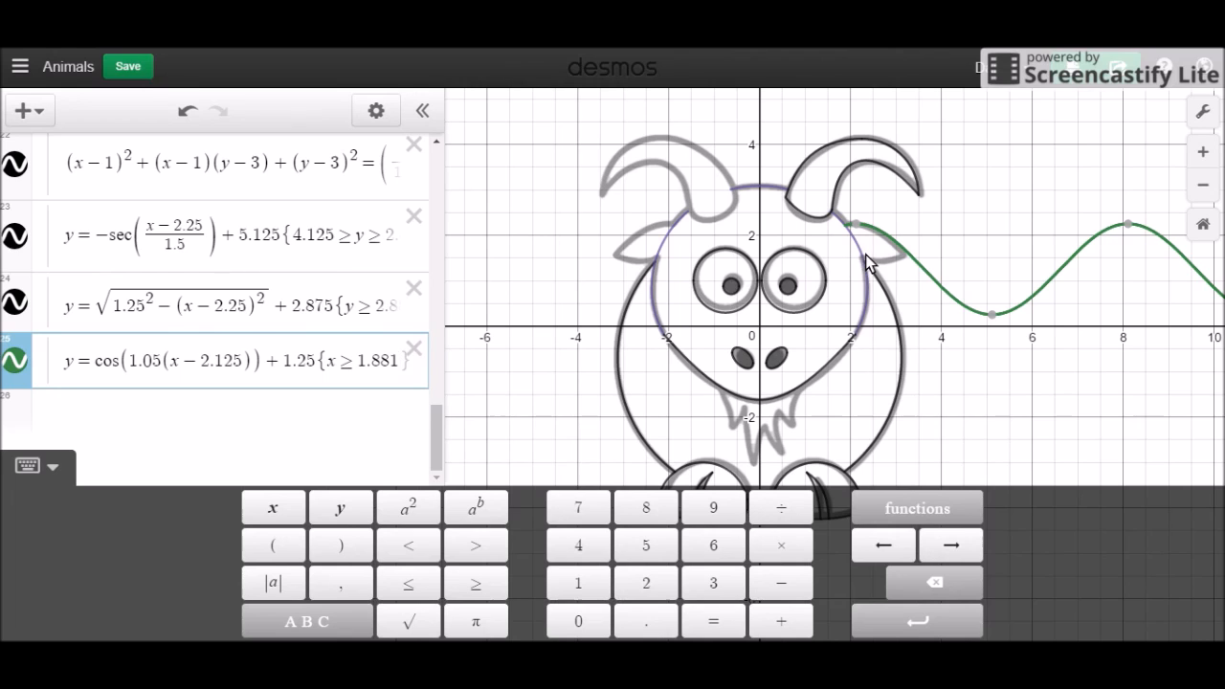
Add a new expression y = √(1 − (x − 2.25)²) for the ear's lower edge.
{"action": "left_click", "coordinate": [212, 422]}
{"action": "type", "text": "y=sqrt1"}
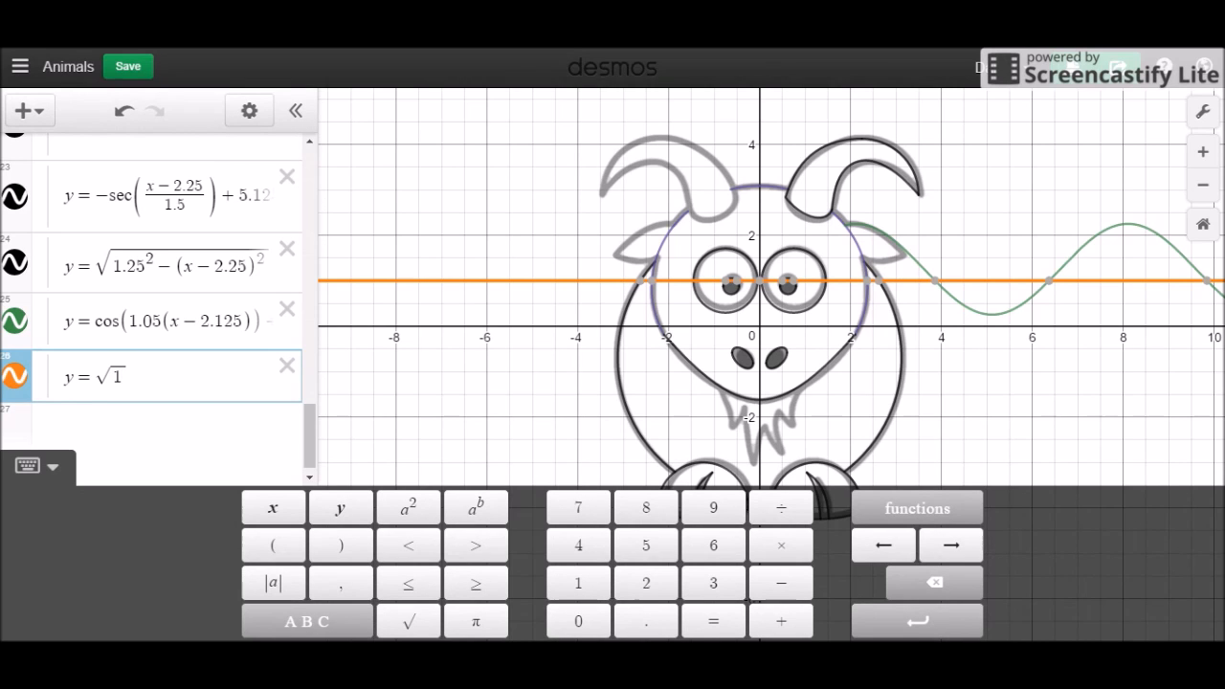
{"action": "mouse_move", "coordinate": [950, 299]}
{"action": "type", "text": "-"}
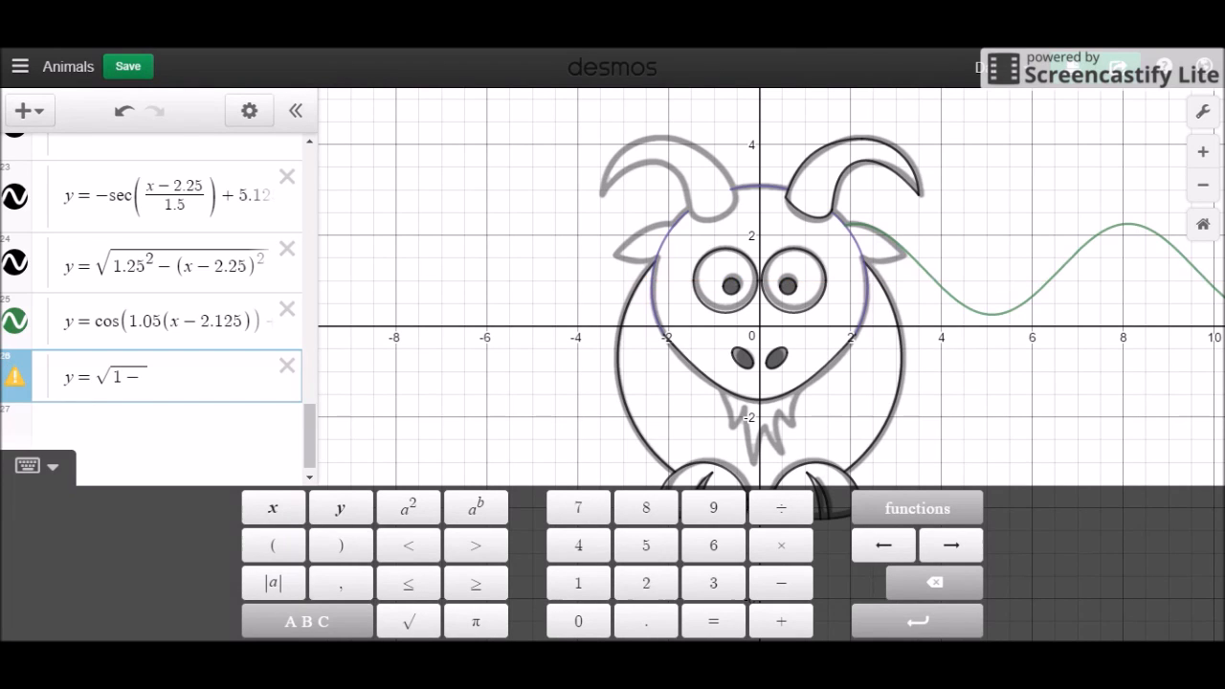
{"action": "type", "text": "x"}
{"action": "key", "text": "BackSpace"}
{"action": "type", "text": "(x"}
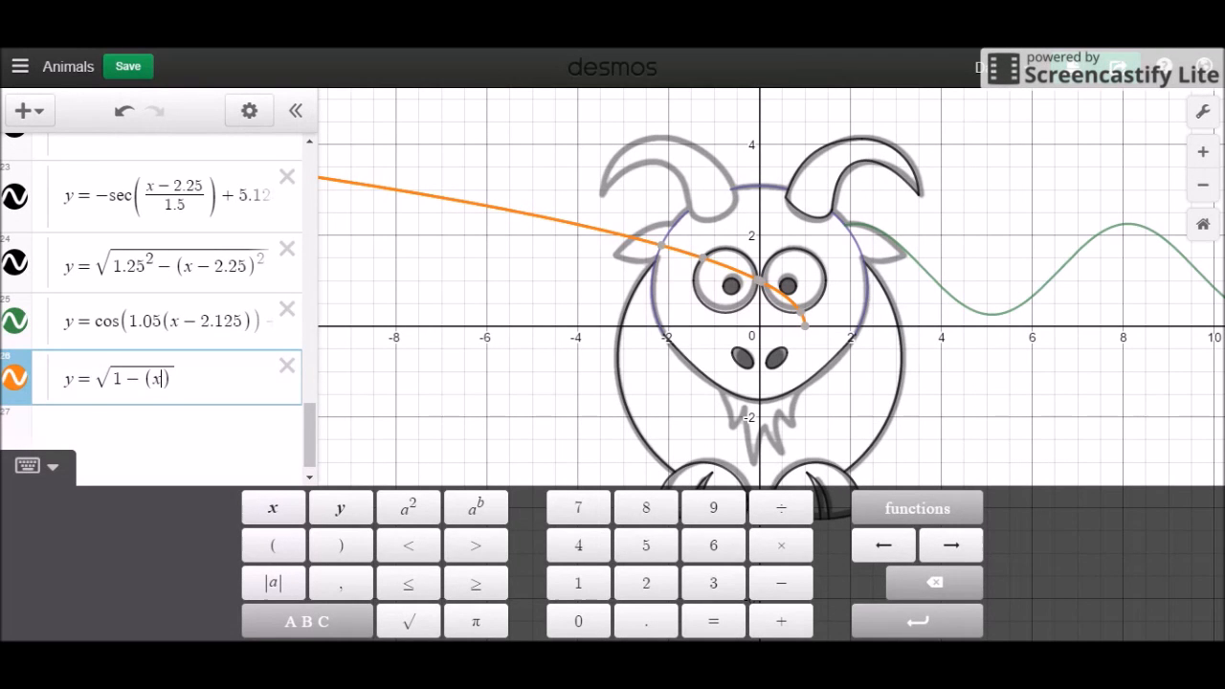
{"action": "type", "text": "-2.25"}
{"action": "key", "text": "Right"}
{"action": "type", "text": "^2"}
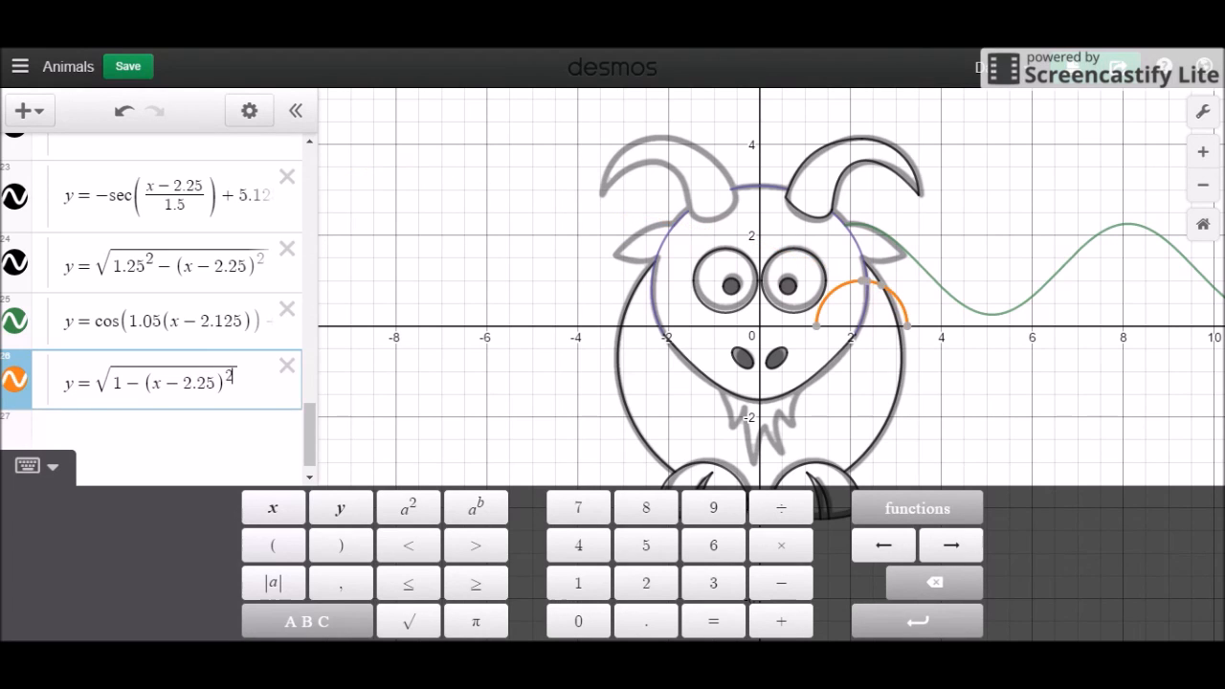
Change the minus sign after the 1 under the radical to plus, giving y = √(1 + (x − 2.25)²).
{"action": "key", "text": "Left"}
{"action": "key", "text": "Left"}
{"action": "key", "text": "Left"}
{"action": "key", "text": "Left"}
{"action": "key", "text": "Left"}
{"action": "key", "text": "Left"}
{"action": "key", "text": "Left"}
{"action": "key", "text": "Left"}
{"action": "key", "text": "Left"}
{"action": "key", "text": "Right"}
{"action": "key", "text": "Left"}
{"action": "key", "text": "BackSpace"}
{"action": "type", "text": "+"}
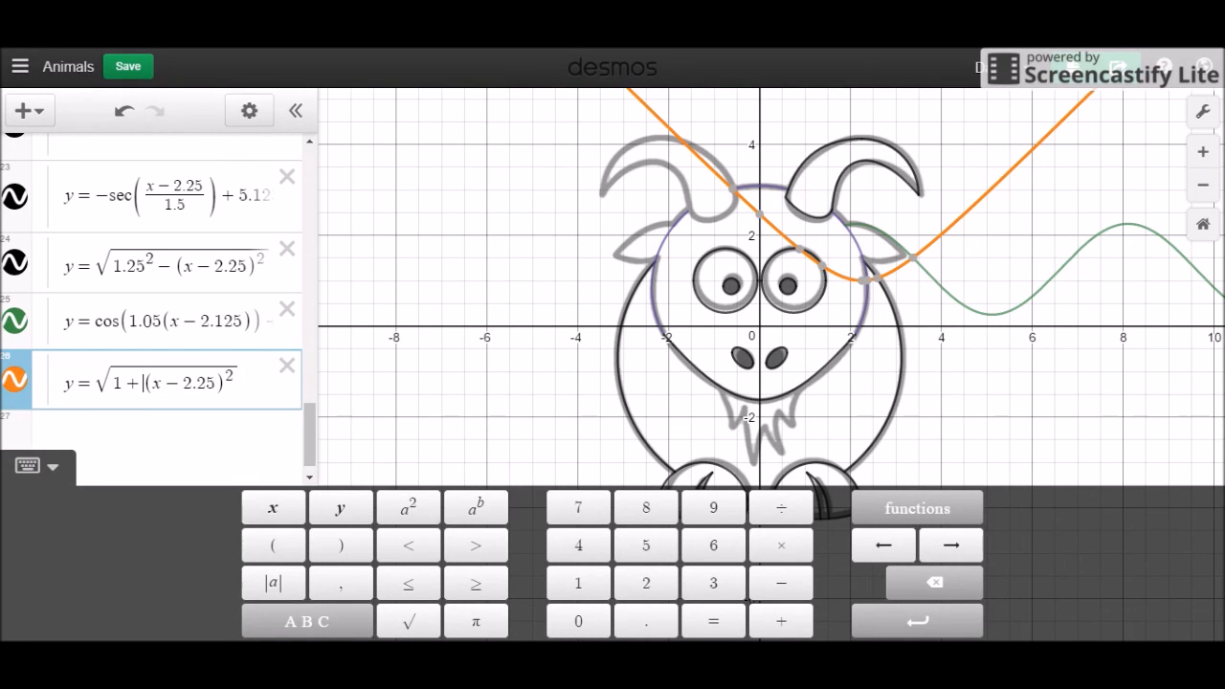
Set the horizontal shift in the lower-ear square-root expression to 2.625.
{"action": "key", "text": "Right"}
{"action": "key", "text": "Right"}
{"action": "key", "text": "Right"}
{"action": "key", "text": "Right"}
{"action": "key", "text": "Right"}
{"action": "key", "text": "Right"}
{"action": "key", "text": "BackSpace"}
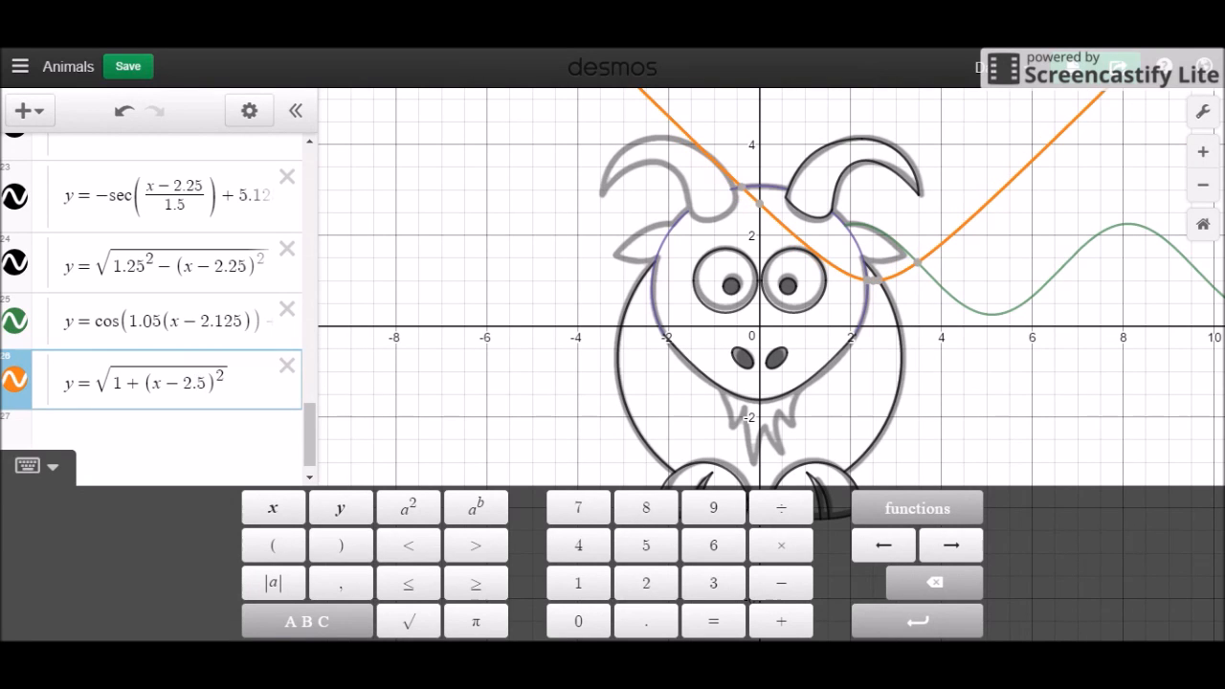
{"action": "type", "text": "62"}
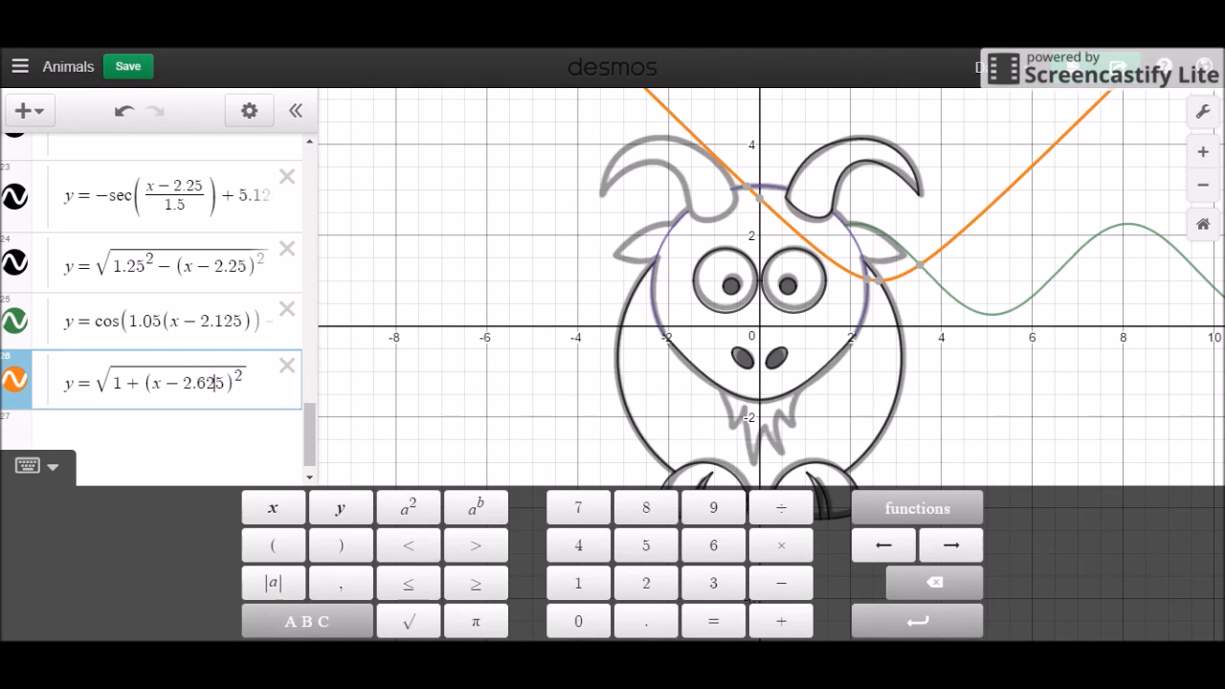
Change the constant term under the radical to 1.5², giving y = √(1.5² + (x − 2.625)²).
{"action": "key", "text": "Right"}
{"action": "key", "text": "Right"}
{"action": "key", "text": "Right"}
{"action": "key", "text": "Right"}
{"action": "key", "text": "Right"}
{"action": "key", "text": "Left"}
{"action": "key", "text": "Left"}
{"action": "key", "text": "Left"}
{"action": "key", "text": "Left"}
{"action": "key", "text": "Left"}
{"action": "key", "text": "Left"}
{"action": "key", "text": "Left"}
{"action": "key", "text": "Left"}
{"action": "key", "text": "Left"}
{"action": "key", "text": "Left"}
{"action": "key", "text": "Left"}
{"action": "key", "text": "Left"}
{"action": "key", "text": "Left"}
{"action": "key", "text": "Left"}
{"action": "key", "text": "Left"}
{"action": "type", "text": ".5^2"}
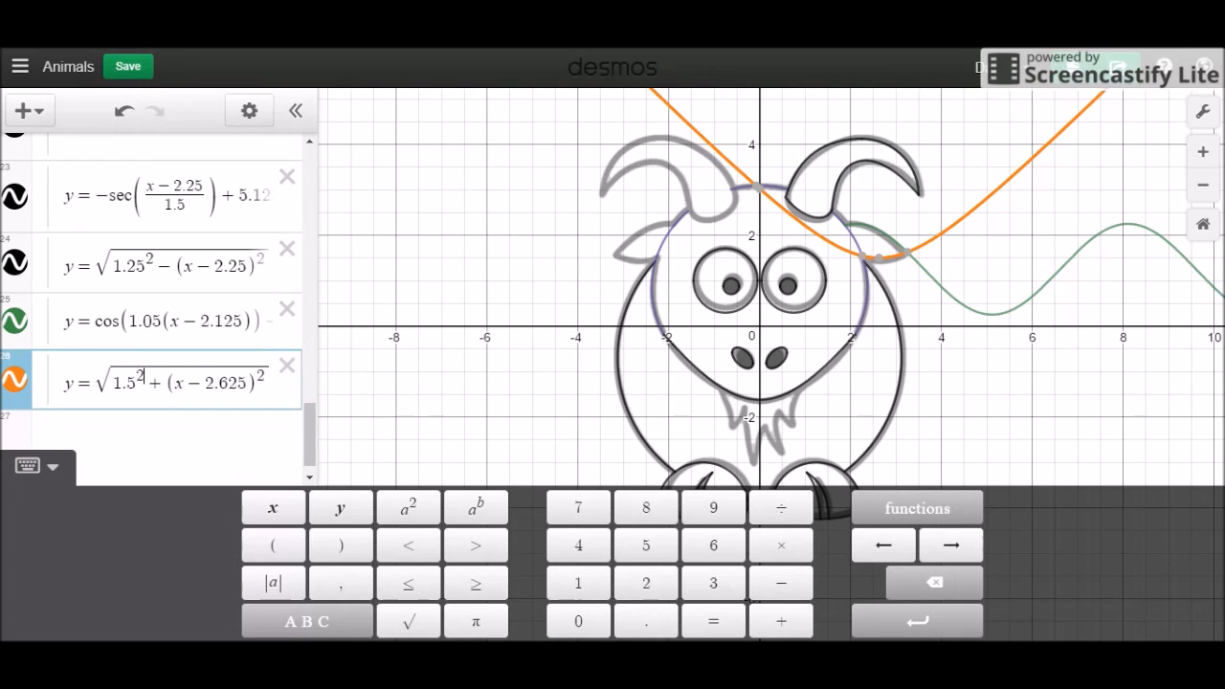
Append a vertical shift after the radical and fine-tune it through −0.01 and −0.05 to −0.1.
{"action": "key", "text": "Right"}
{"action": "key", "text": "Right"}
{"action": "key", "text": "Right"}
{"action": "key", "text": "Right"}
{"action": "key", "text": "Right"}
{"action": "key", "text": "Right"}
{"action": "key", "text": "Right"}
{"action": "key", "text": "Right"}
{"action": "key", "text": "Right"}
{"action": "key", "text": "Right"}
{"action": "key", "text": "Right"}
{"action": "key", "text": "Right"}
{"action": "key", "text": "Right"}
{"action": "key", "text": "Right"}
{"action": "type", "text": "-0."}
{"action": "type", "text": "01"}
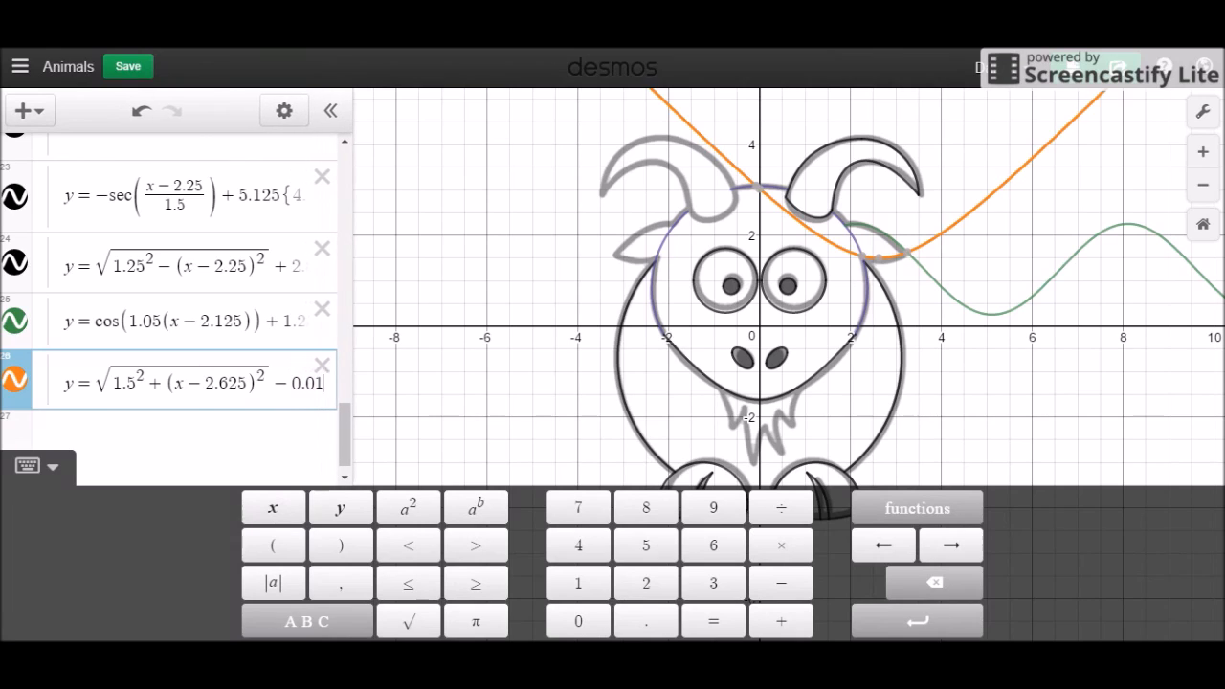
{"action": "key", "text": "BackSpace"}
{"action": "type", "text": "5"}
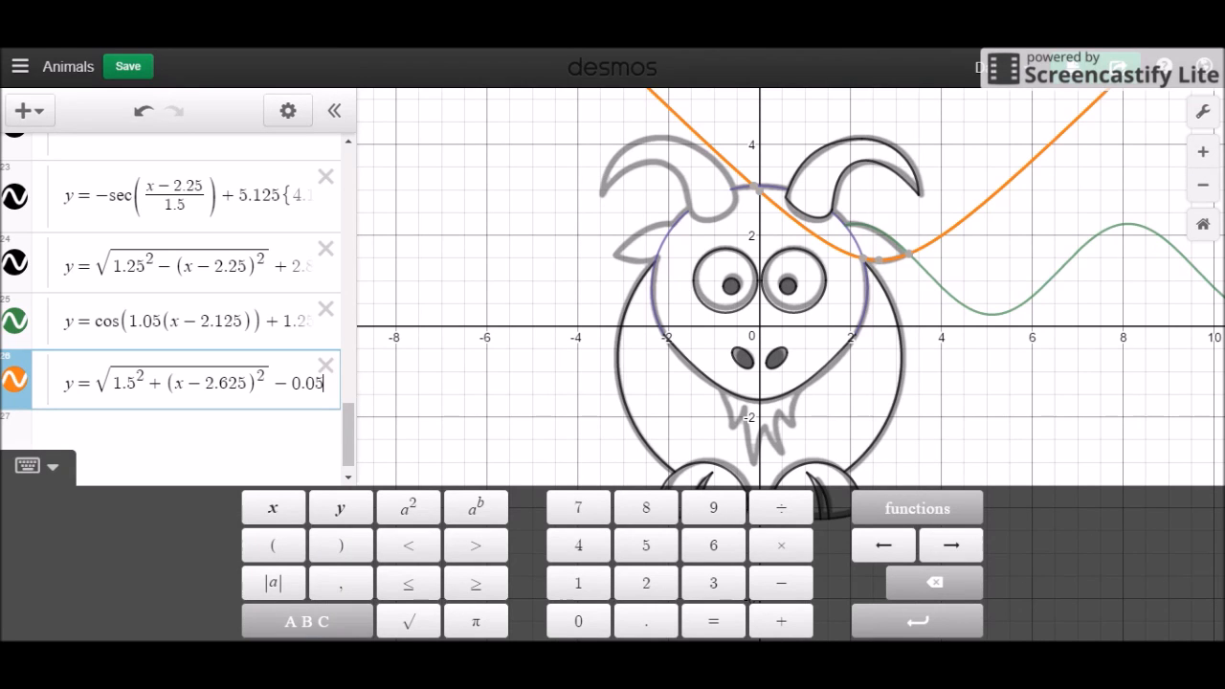
{"action": "key", "text": "BackSpace"}
{"action": "key", "text": "BackSpace"}
{"action": "type", "text": "1"}
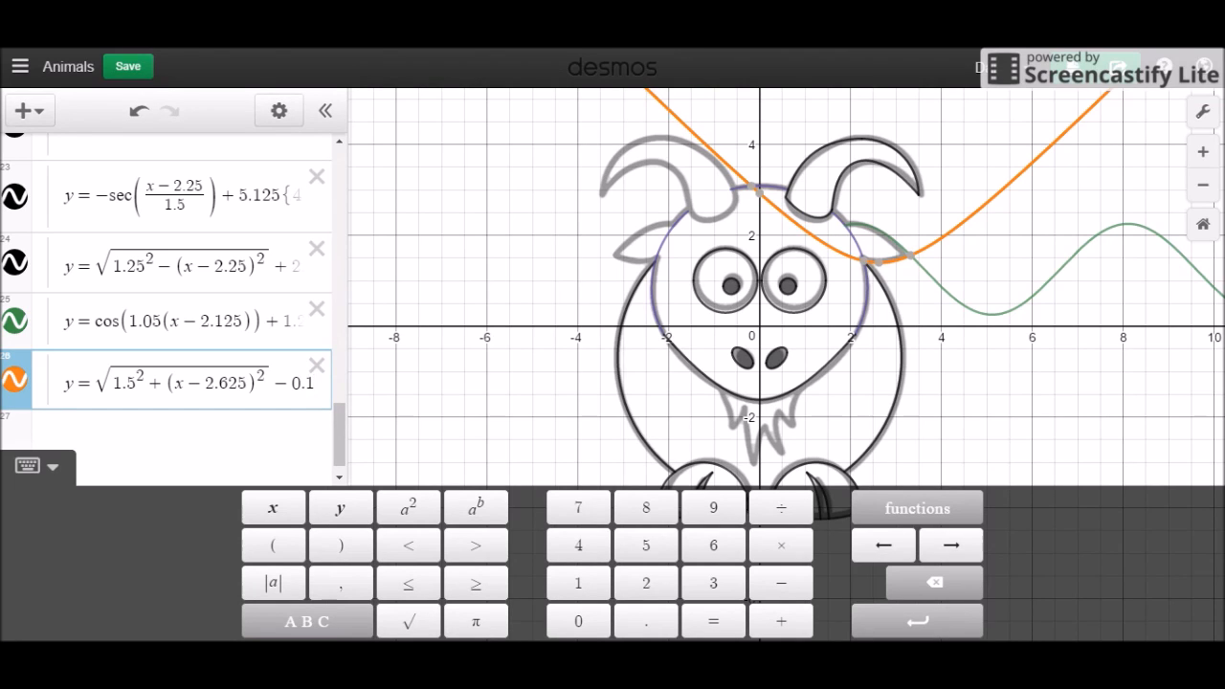
Trace where the lower-ear curve meets the head outline and restrict the curve to 2.292 ≤ x.
{"action": "left_click", "coordinate": [864, 262]}
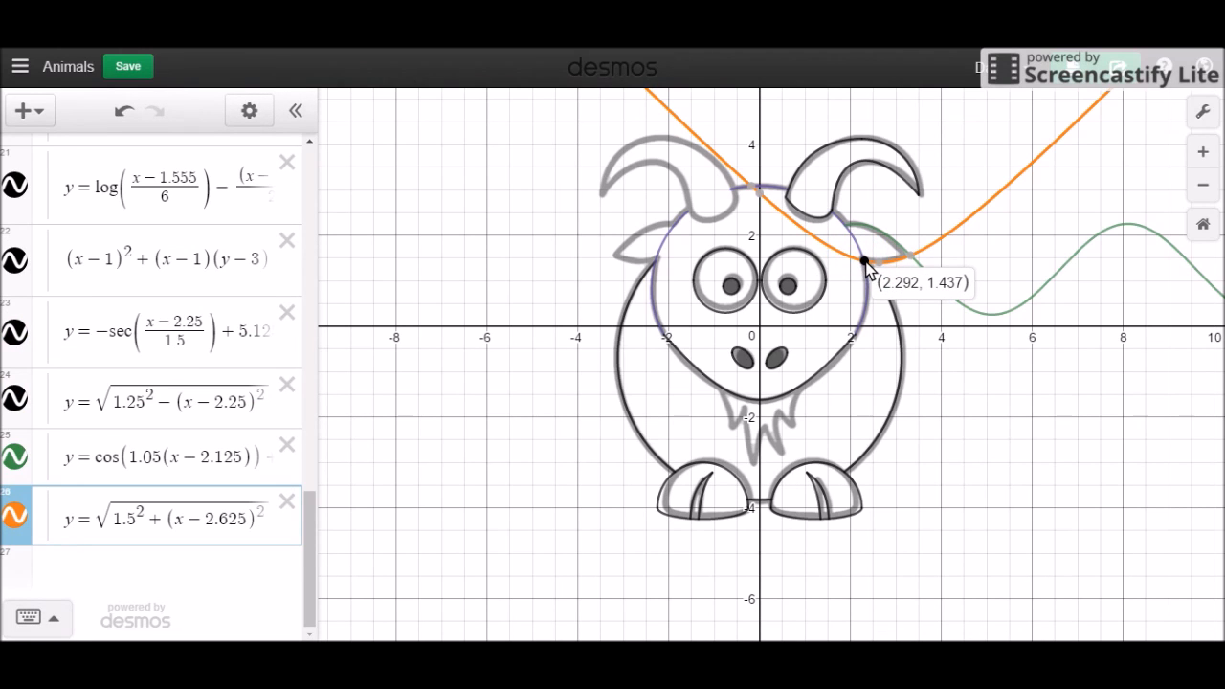
{"action": "left_click", "coordinate": [237, 526]}
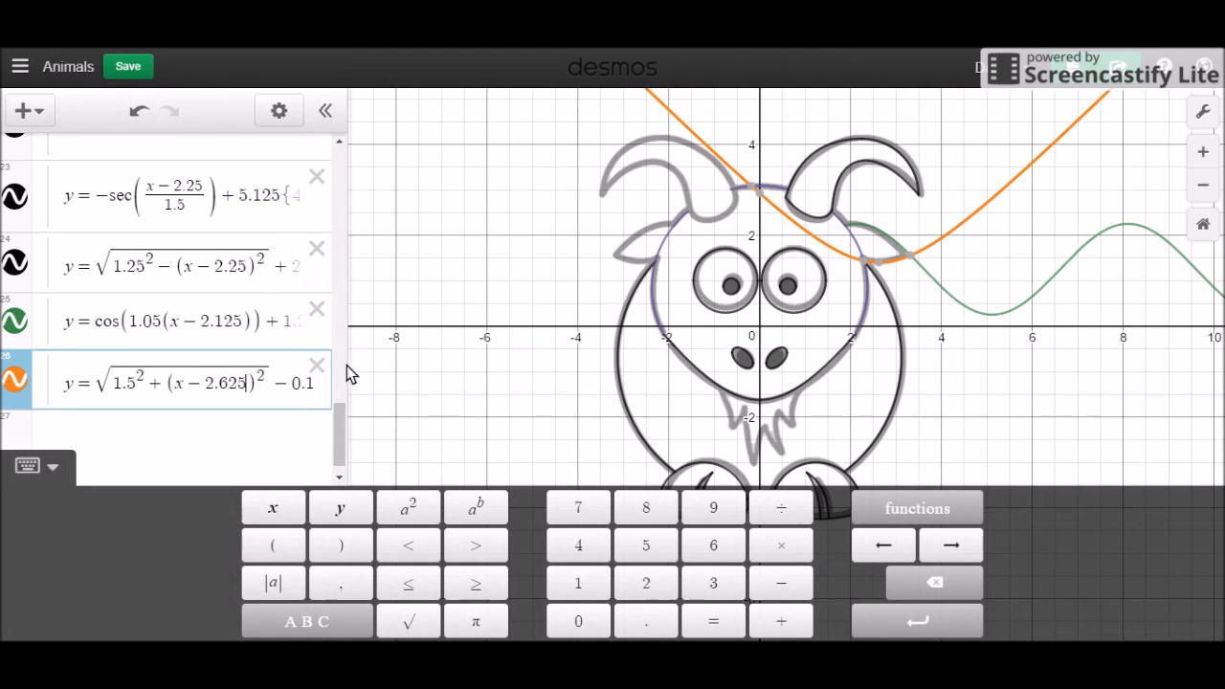
{"action": "left_click", "coordinate": [319, 398]}
{"action": "type", "text": "{2.292<"}
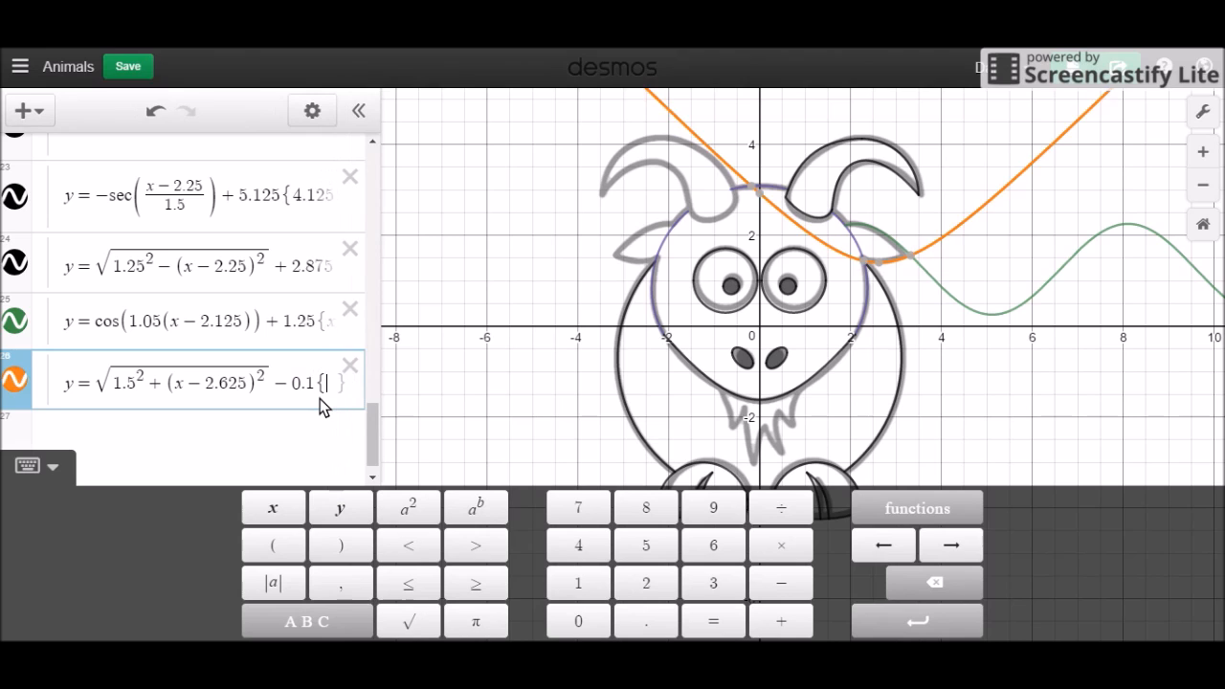
{"action": "type", "text": "=x<="}
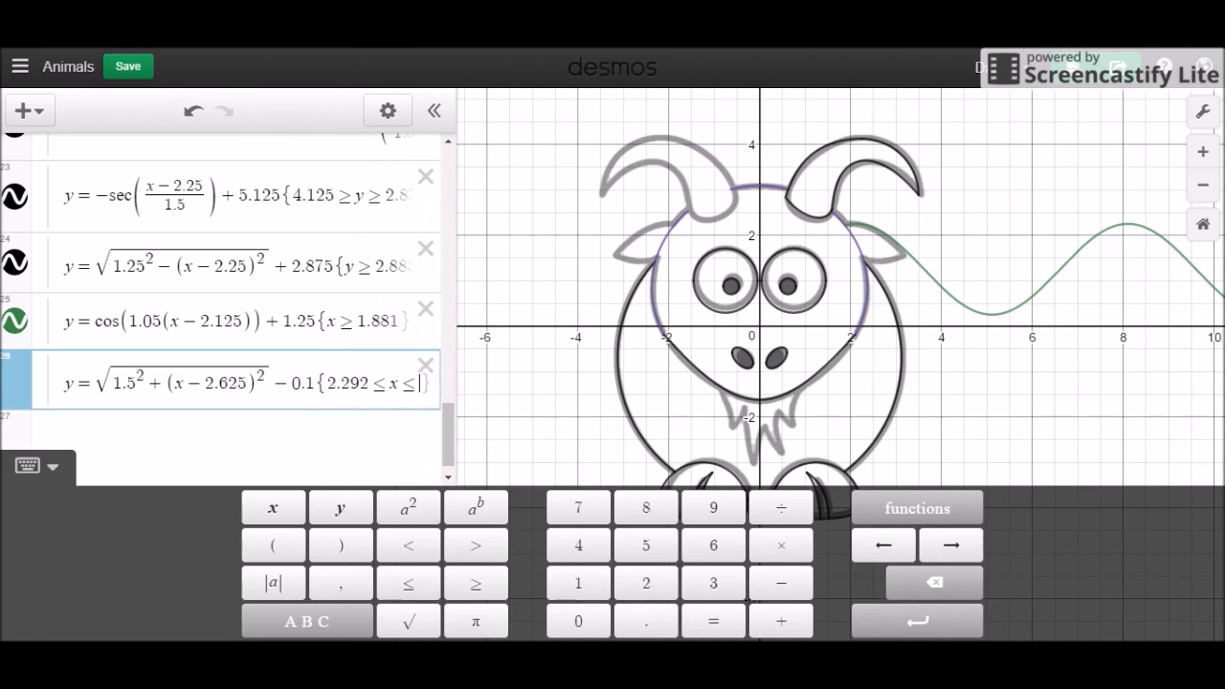
{"action": "key", "text": "BackSpace"}
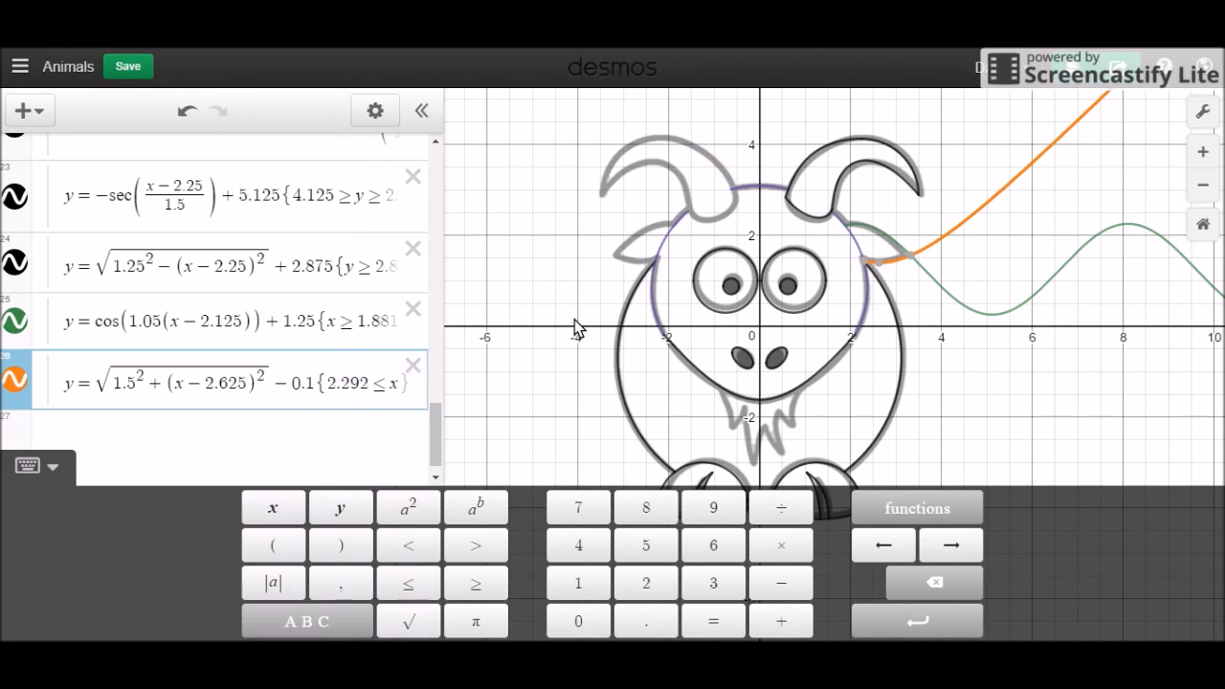
Trace where the lower-ear curve meets the cosine curve at the ear tip and add the upper limit x ≤ 3.325.
{"action": "left_click", "coordinate": [912, 260]}
{"action": "type", "text": "<=3.32"}
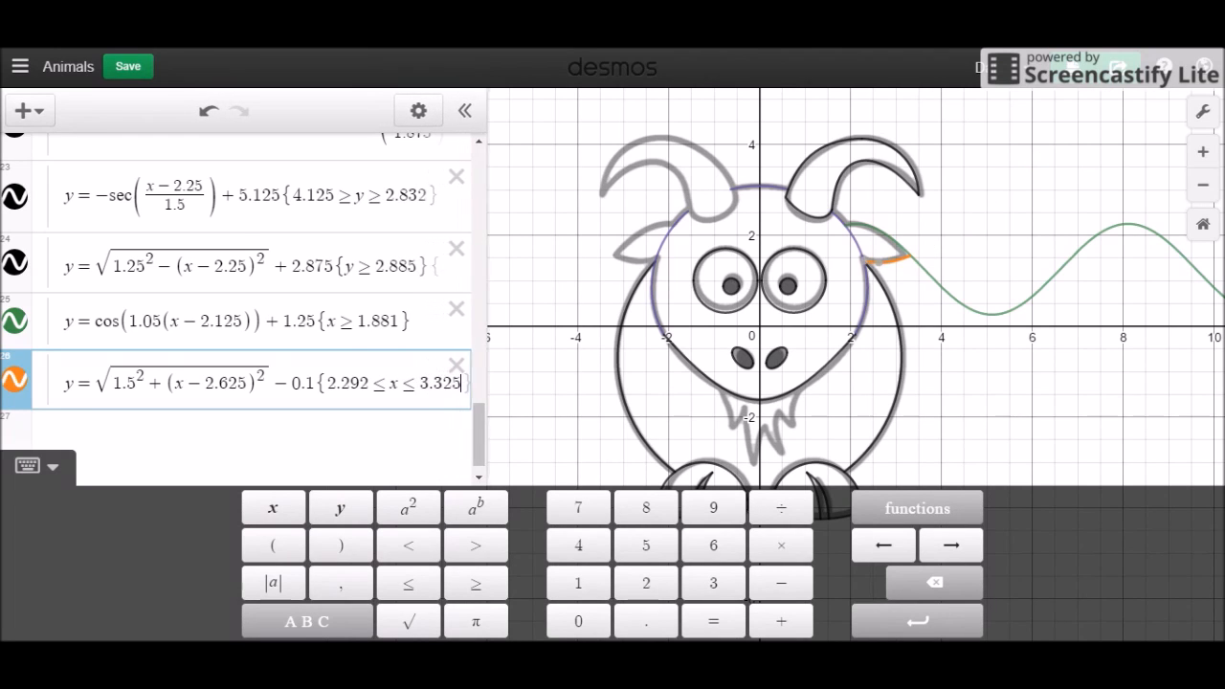
{"action": "type", "text": "5"}
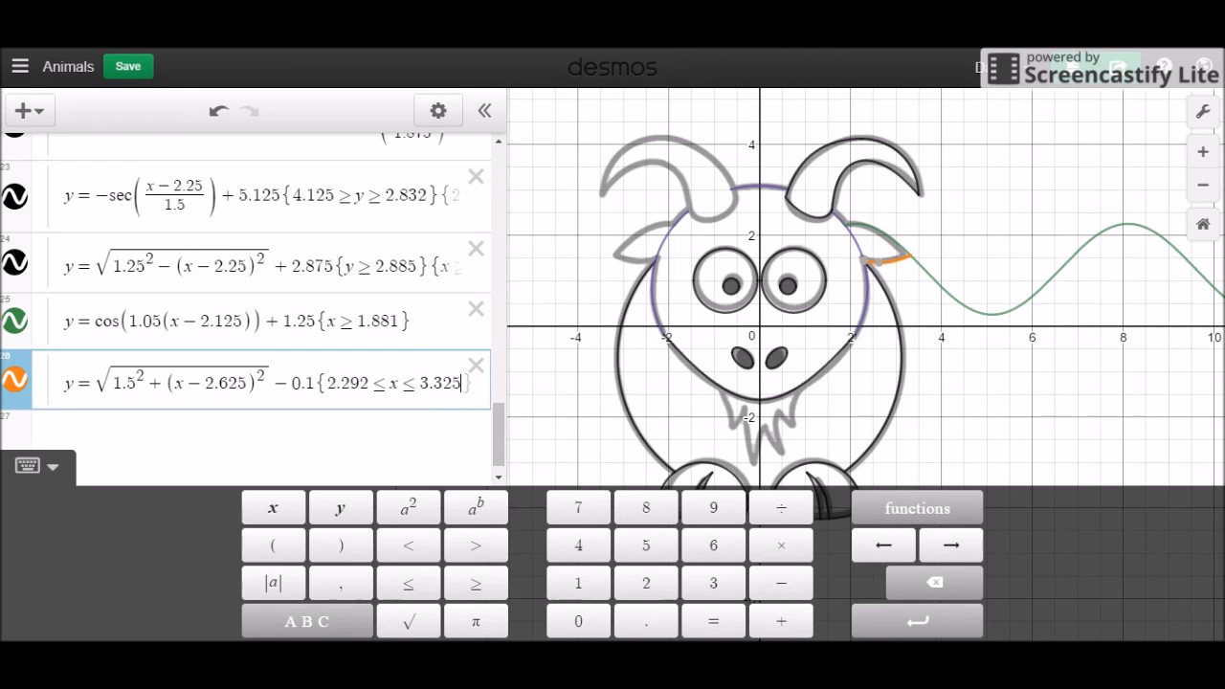
Extend the cosine curve's domain restriction to 3.325 ≥ x ≥ 1.881.
{"action": "left_click", "coordinate": [400, 328]}
{"action": "key", "text": "Left"}
{"action": "key", "text": "Left"}
{"action": "key", "text": "Left"}
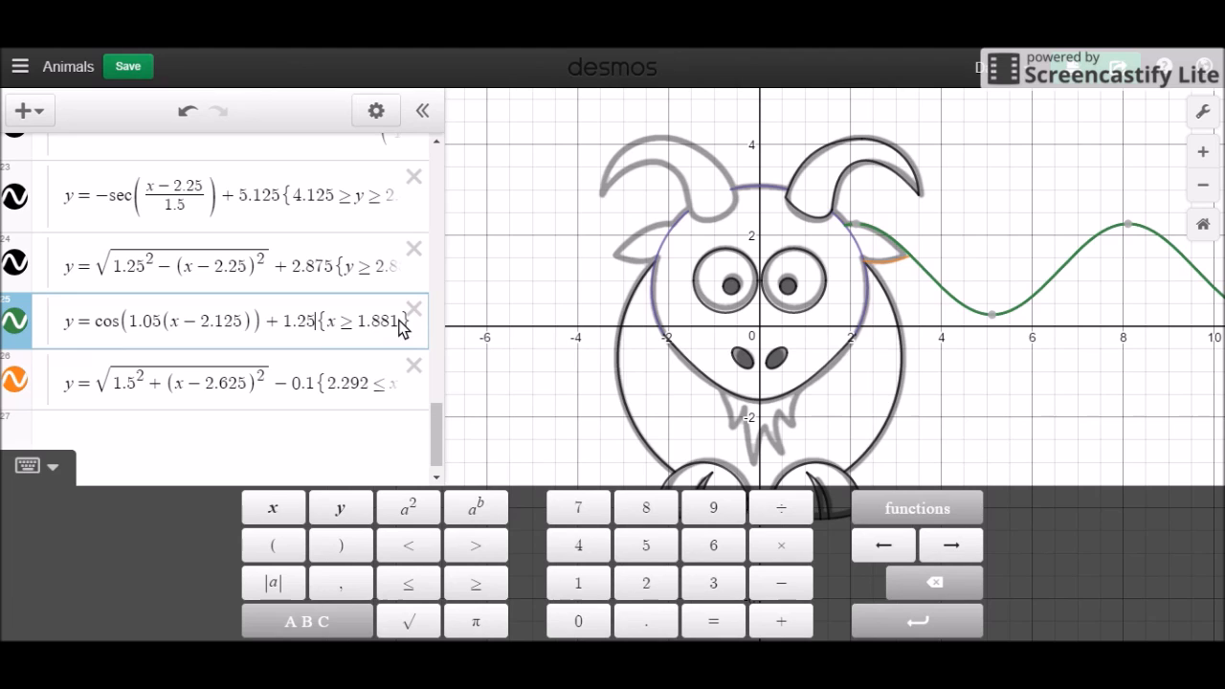
{"action": "type", "text": "3"}
{"action": "type", "text": ".325>="}
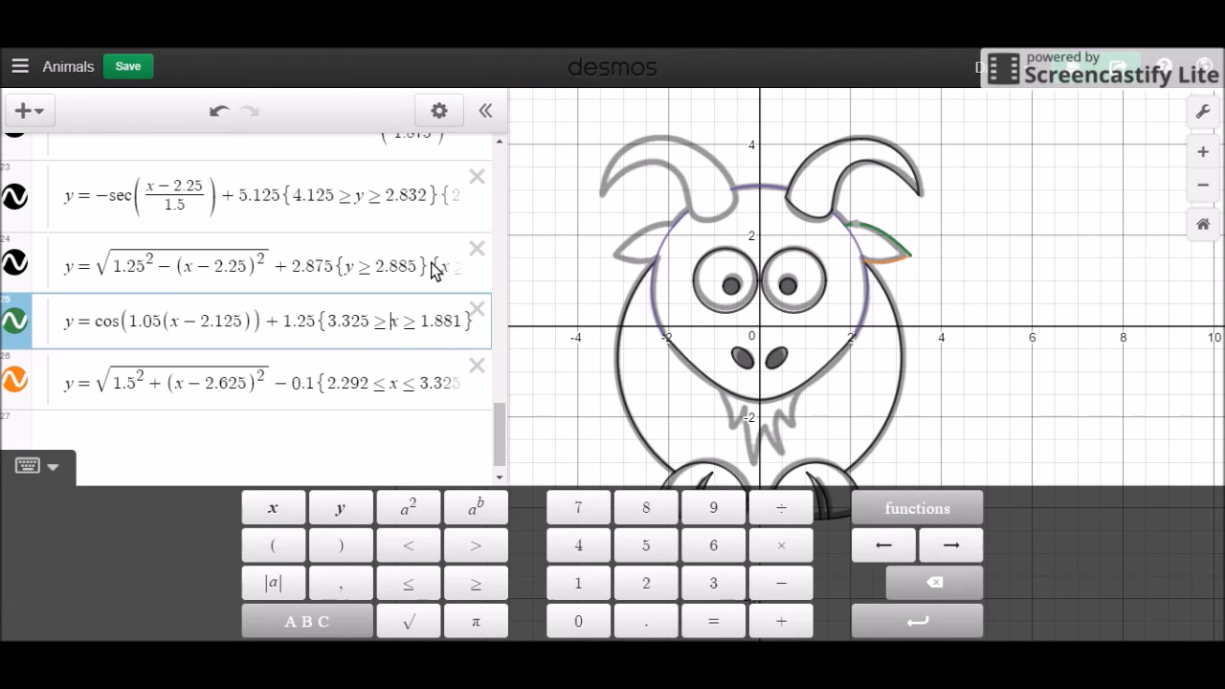
Trace the points where the head outline meets the ear's lower edge and the body circle, checking the body circle's restriction.
{"action": "left_click", "coordinate": [852, 256]}
{"action": "left_click", "coordinate": [857, 246]}
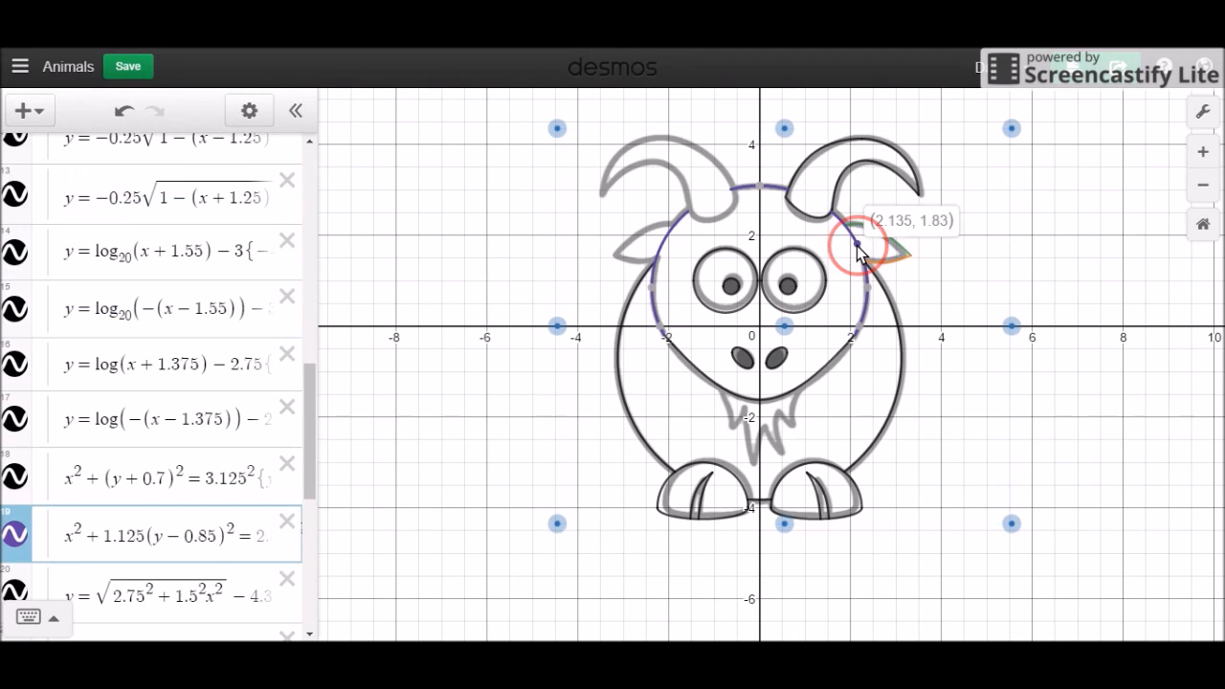
{"action": "left_click_drag", "start_coordinate": [867, 265], "coordinate": [867, 258]}
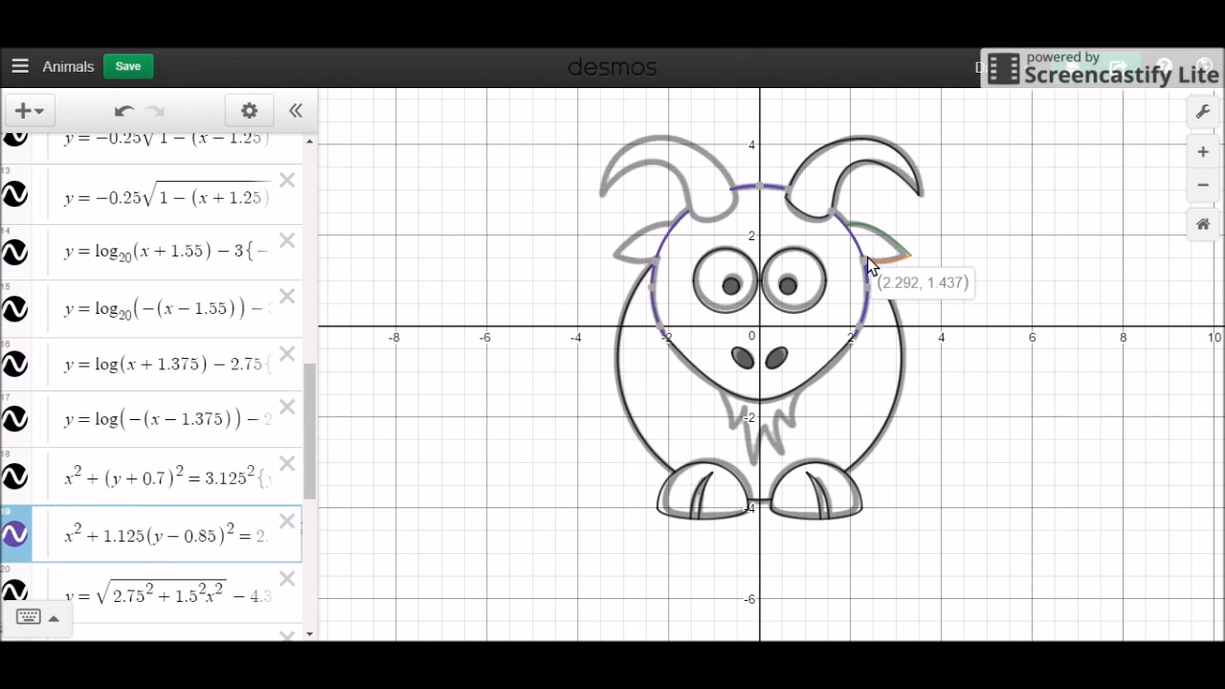
{"action": "left_click", "coordinate": [867, 258]}
{"action": "left_click", "coordinate": [170, 492]}
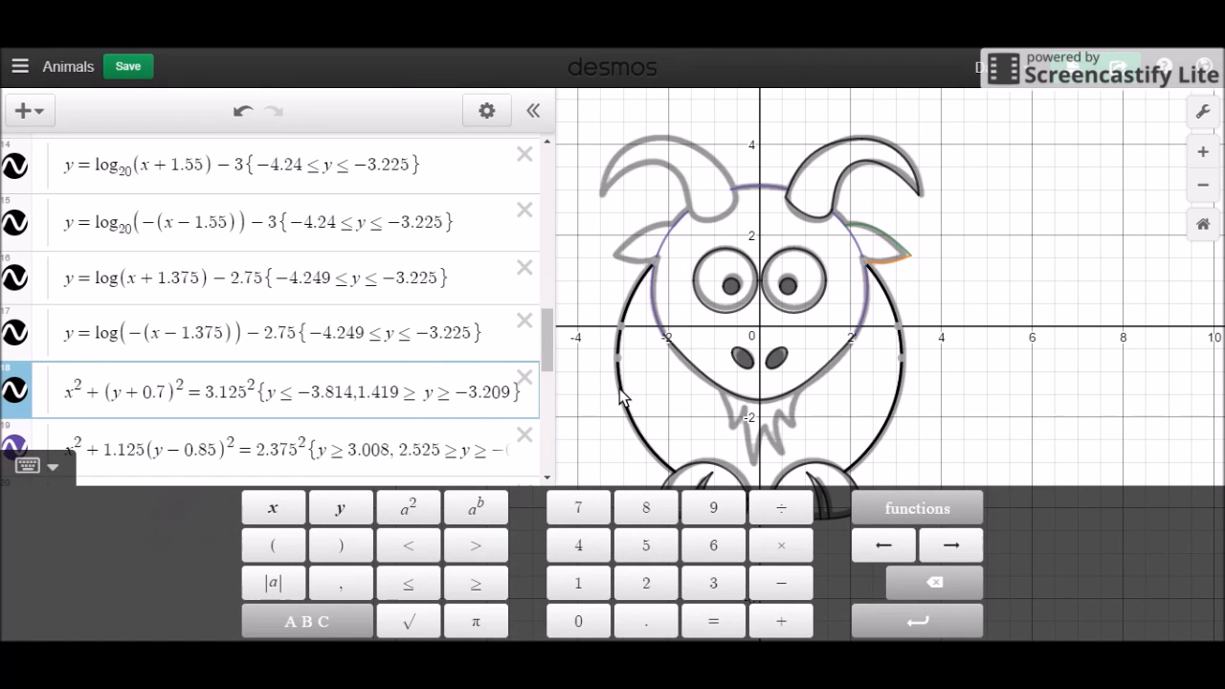
{"action": "left_click", "coordinate": [865, 265]}
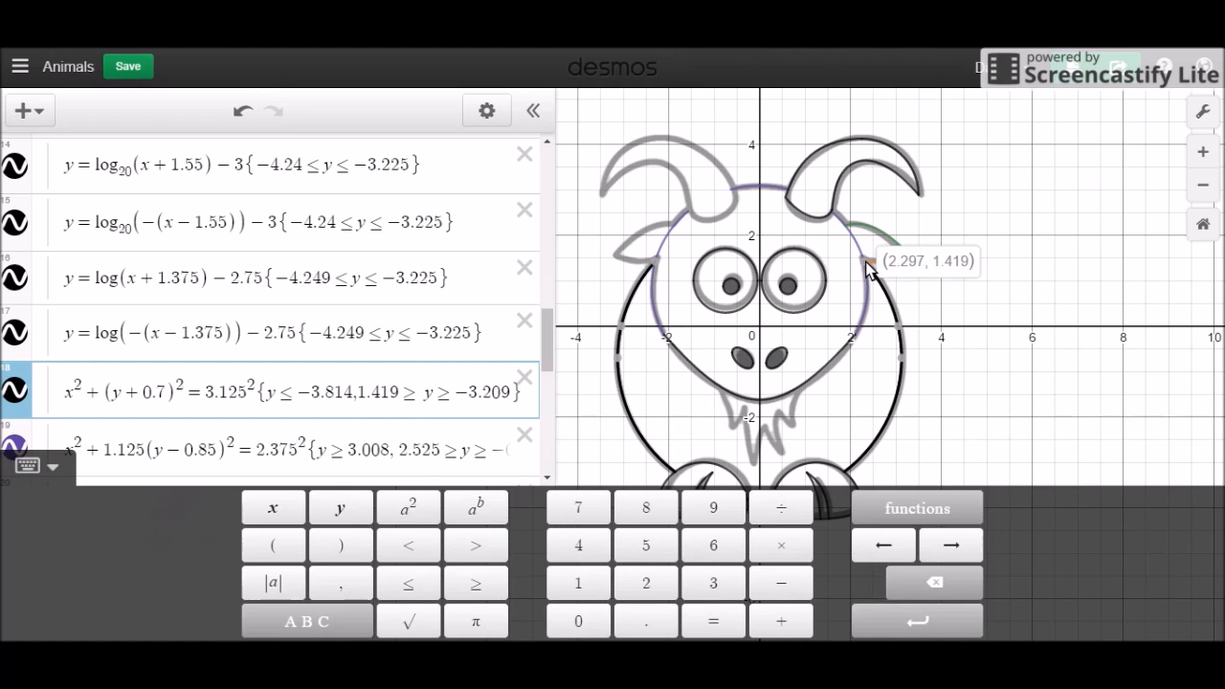
{"action": "left_click", "coordinate": [866, 265]}
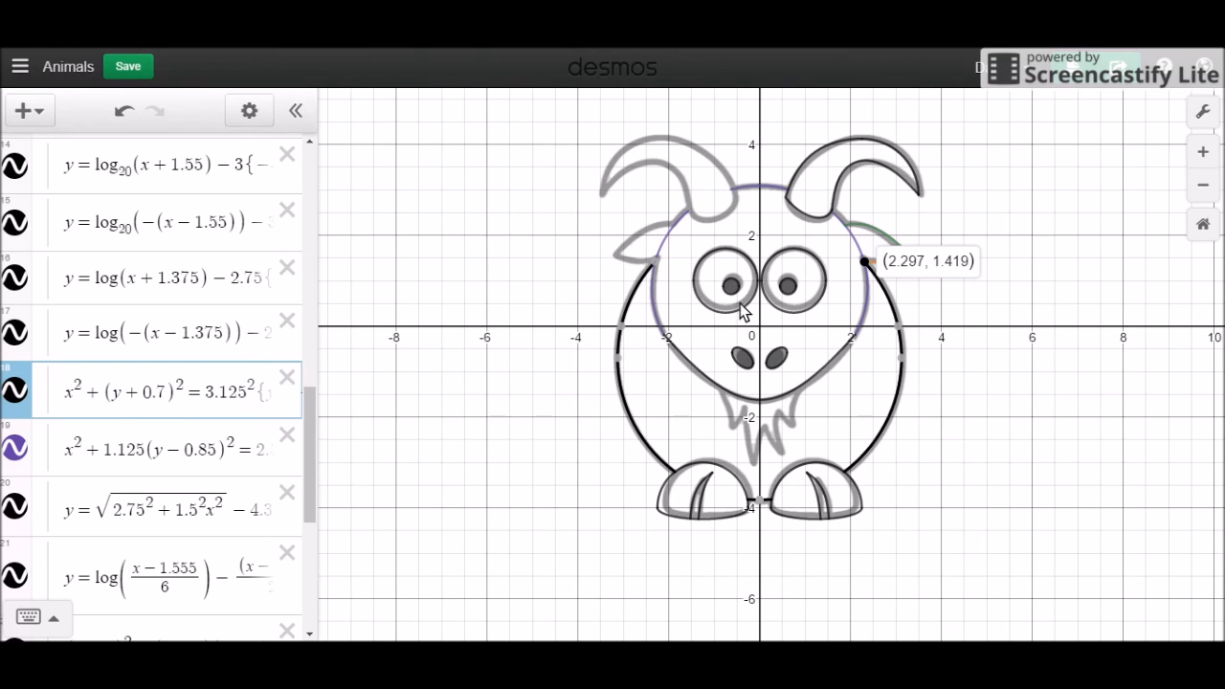
{"action": "left_click", "coordinate": [868, 314]}
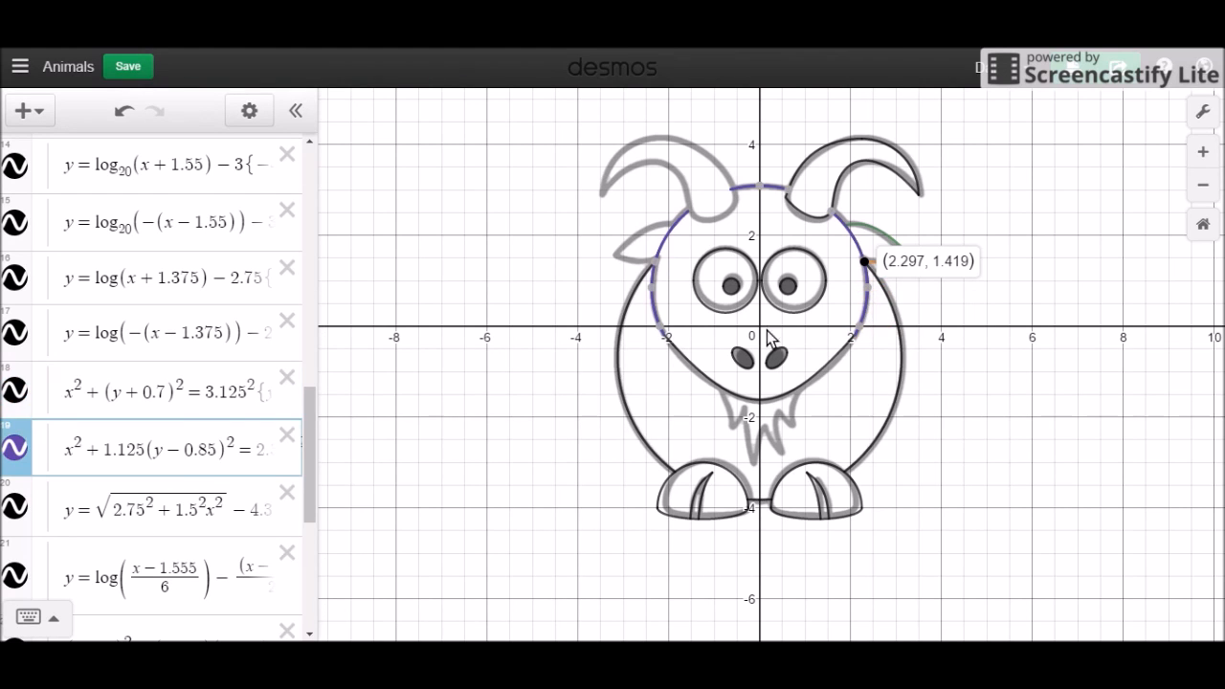
Insert a comma and 1.419 after 2.525 in the head outline's restriction, making its last range 1.419 ≥ y ≥ −0.189.
{"action": "left_click", "coordinate": [178, 452]}
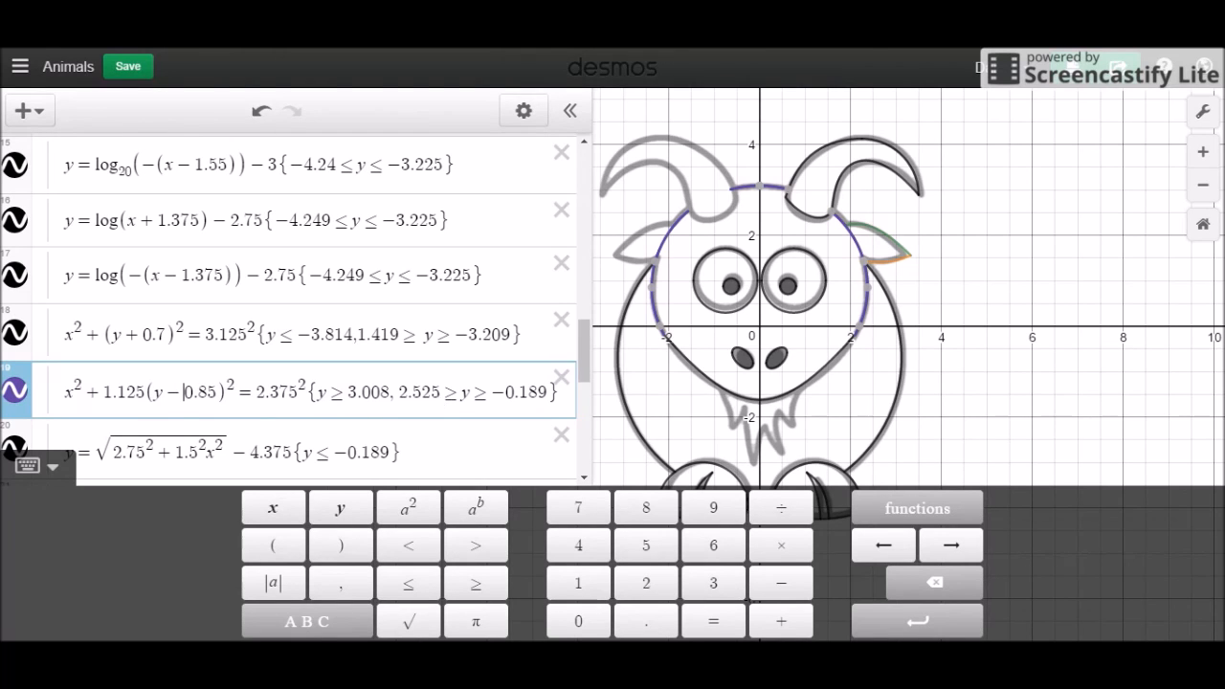
{"action": "left_click", "coordinate": [460, 405]}
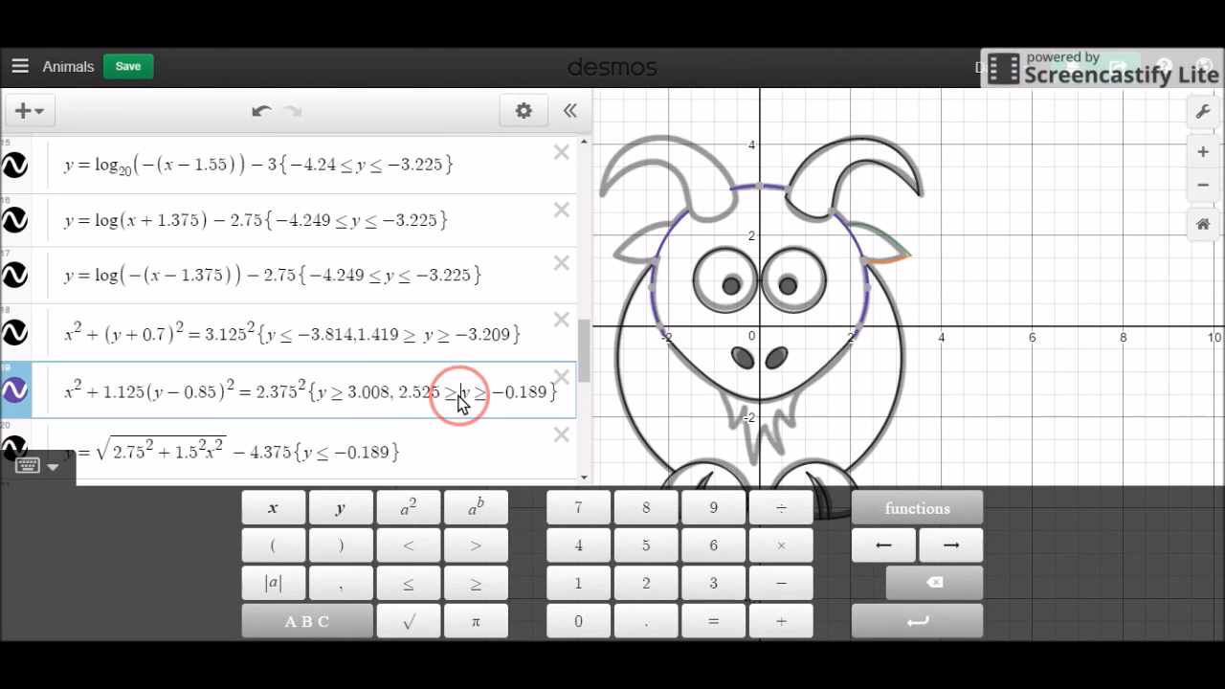
{"action": "left_click", "coordinate": [447, 400]}
{"action": "type", "text": "1.419"}
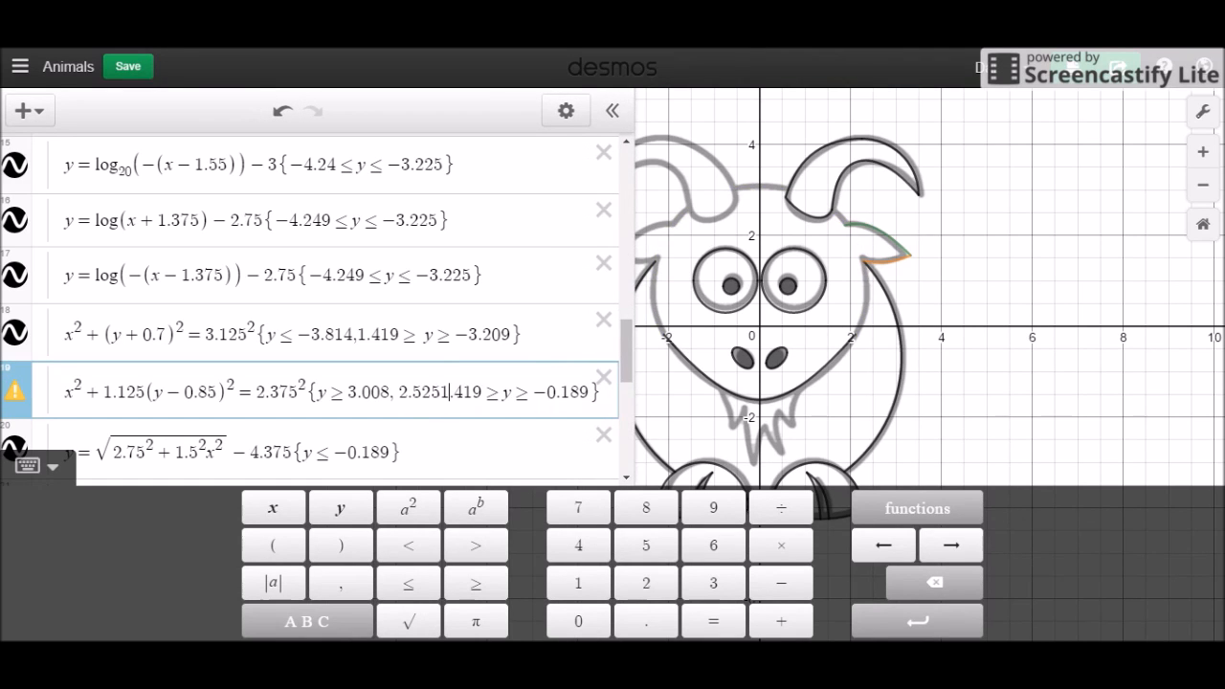
{"action": "type", "text": ","}
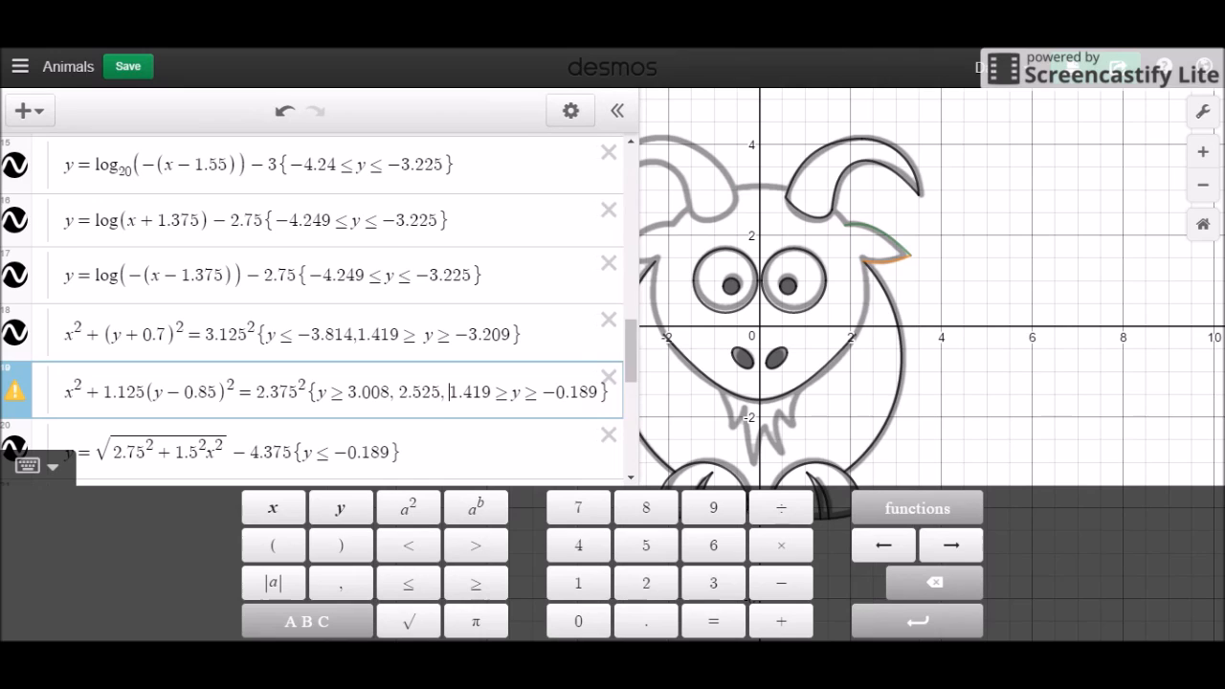
{"action": "key", "text": "Down"}
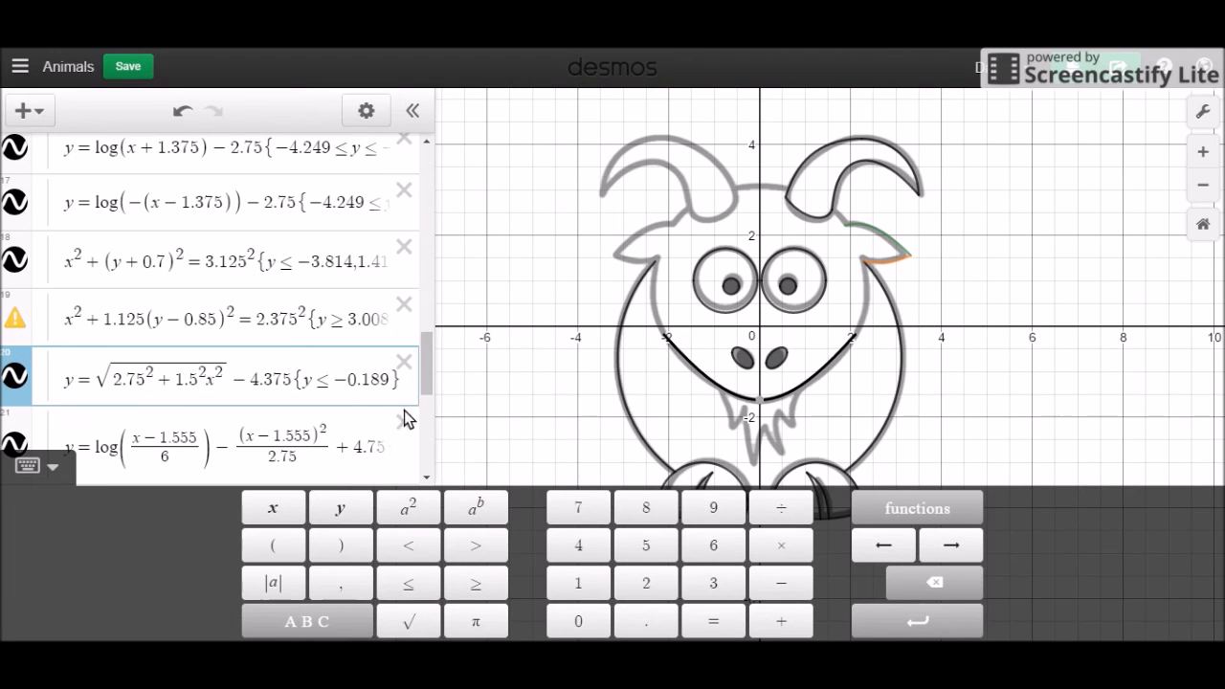
{"action": "left_click", "coordinate": [287, 317]}
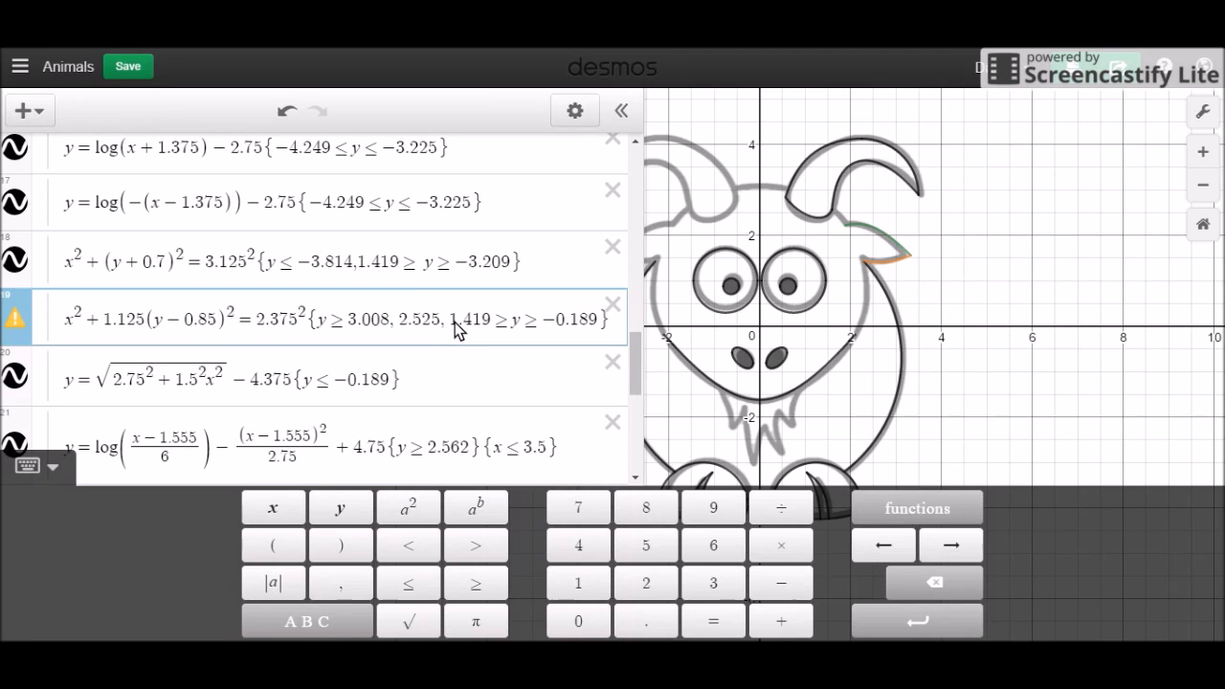
Trace the cosine ear curve's inner end and complete the head outline's middle range as 2.525 ≥ y ≥ 2.222.
{"action": "left_click", "coordinate": [856, 230]}
{"action": "left_click", "coordinate": [842, 228]}
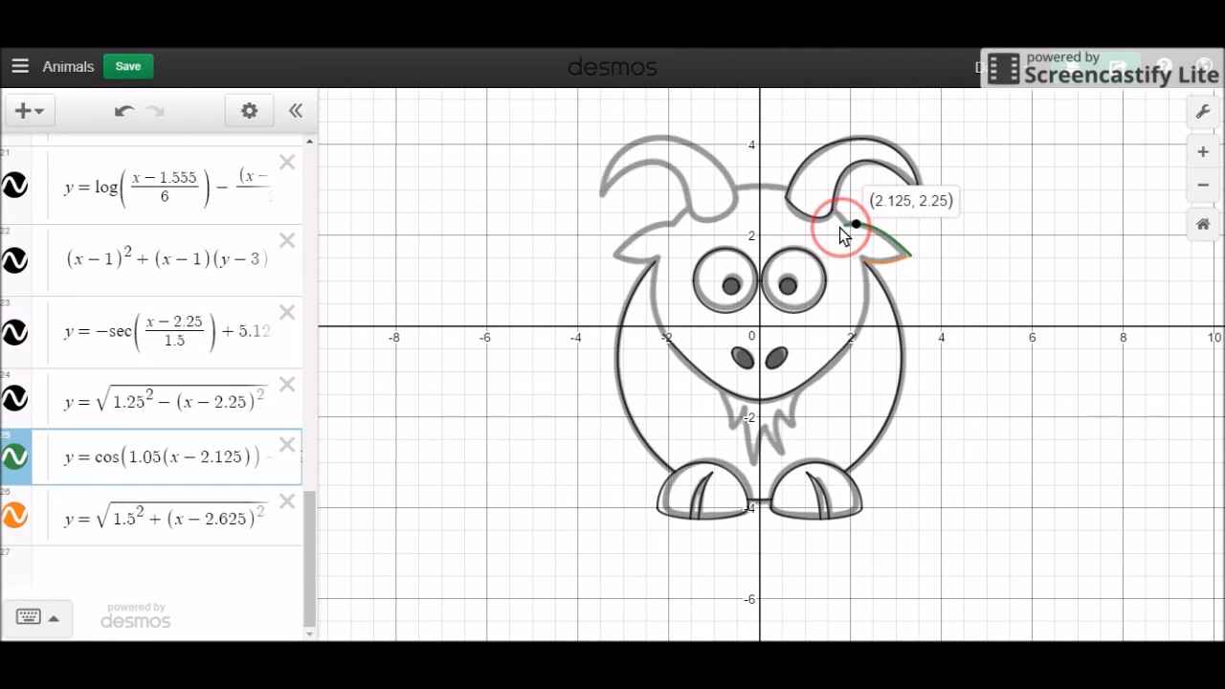
{"action": "left_click", "coordinate": [846, 228]}
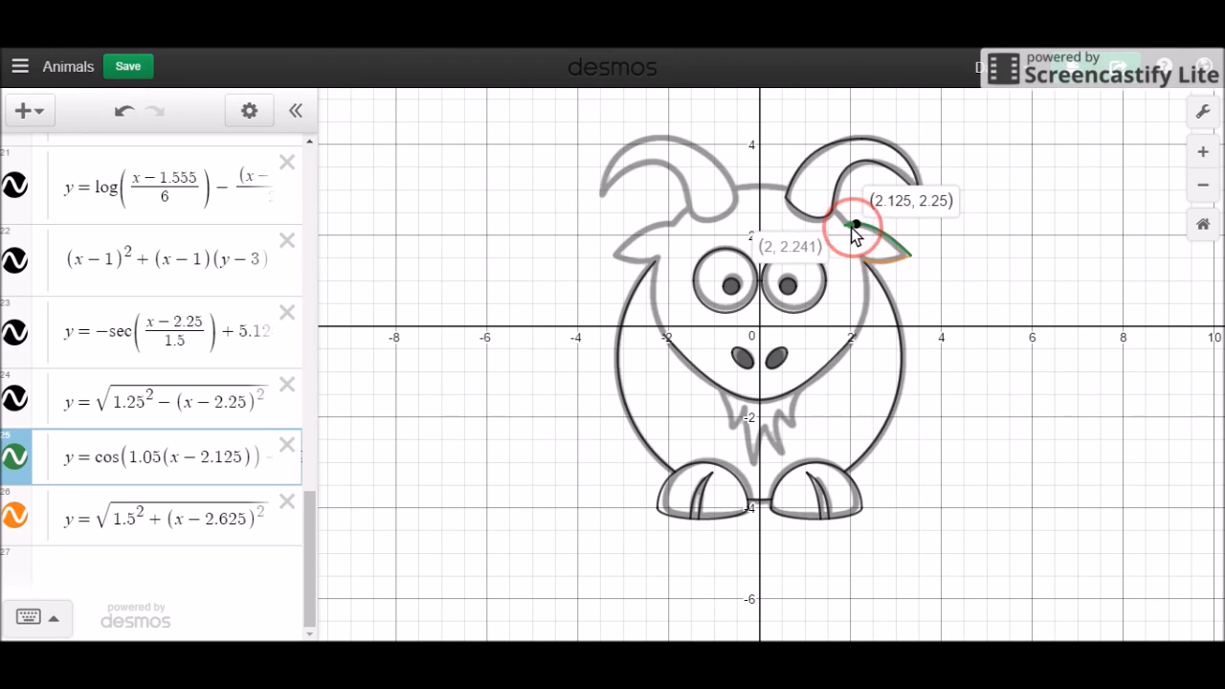
{"action": "left_click", "coordinate": [846, 226]}
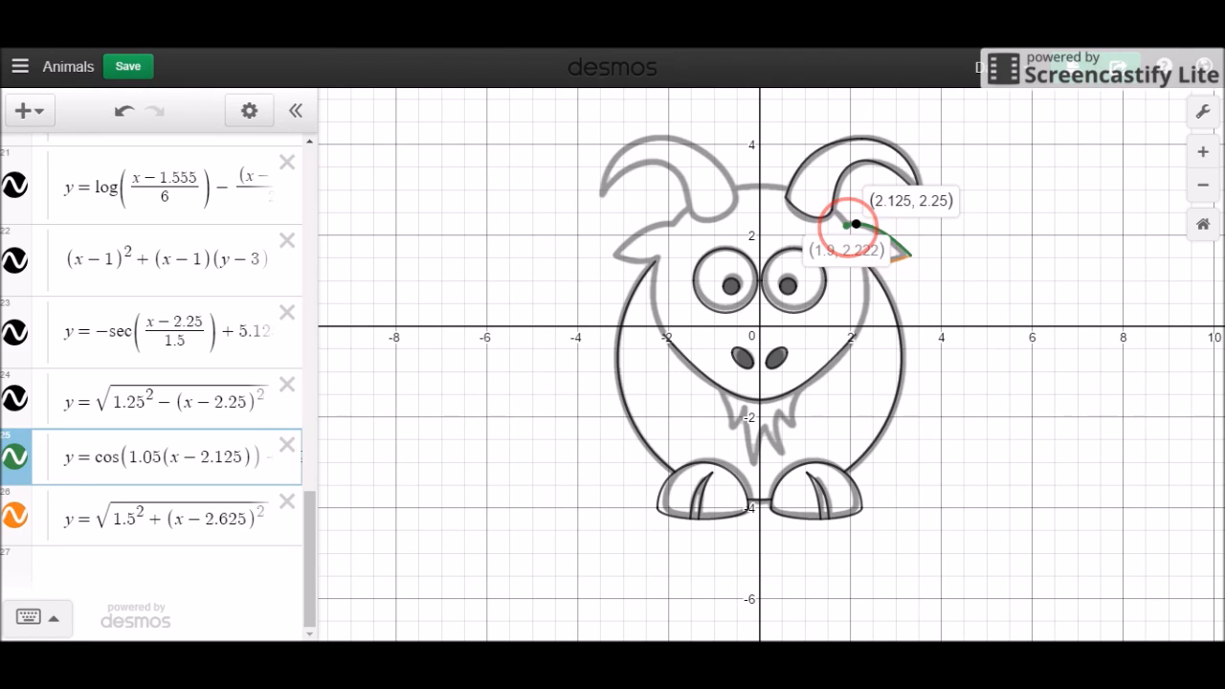
{"action": "left_click", "coordinate": [847, 226]}
{"action": "left_click", "coordinate": [848, 227]}
{"action": "left_click", "coordinate": [847, 228]}
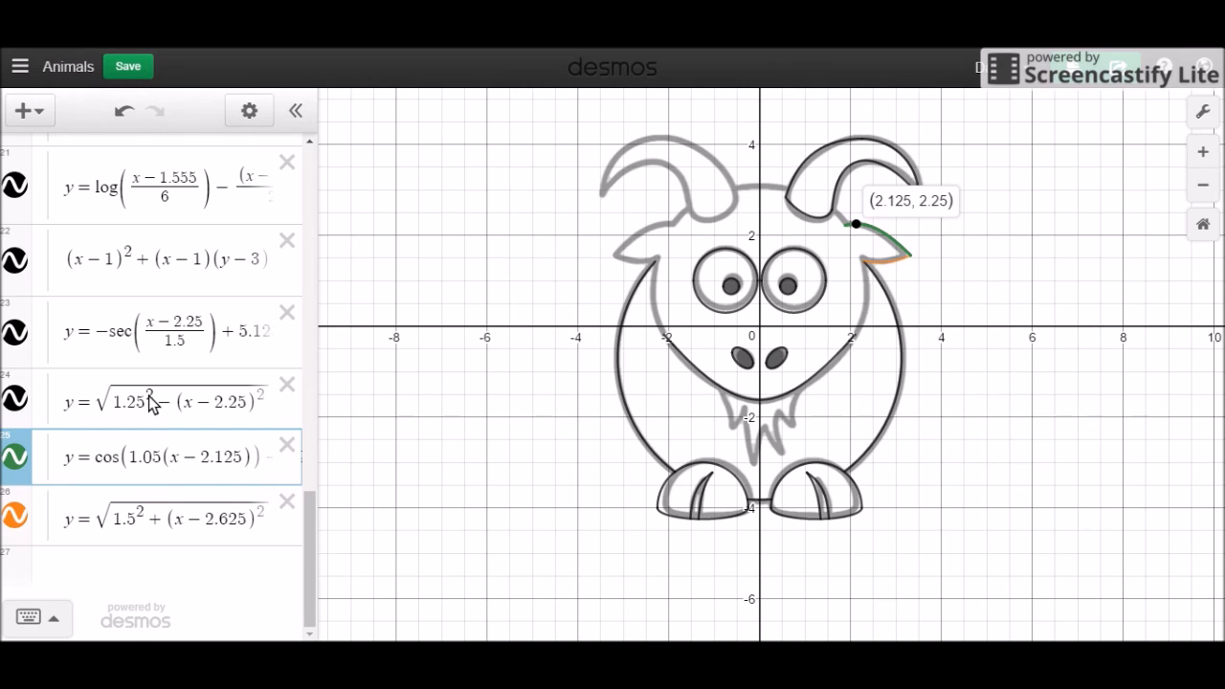
{"action": "left_click_drag", "start_coordinate": [309, 570], "coordinate": [306, 467]}
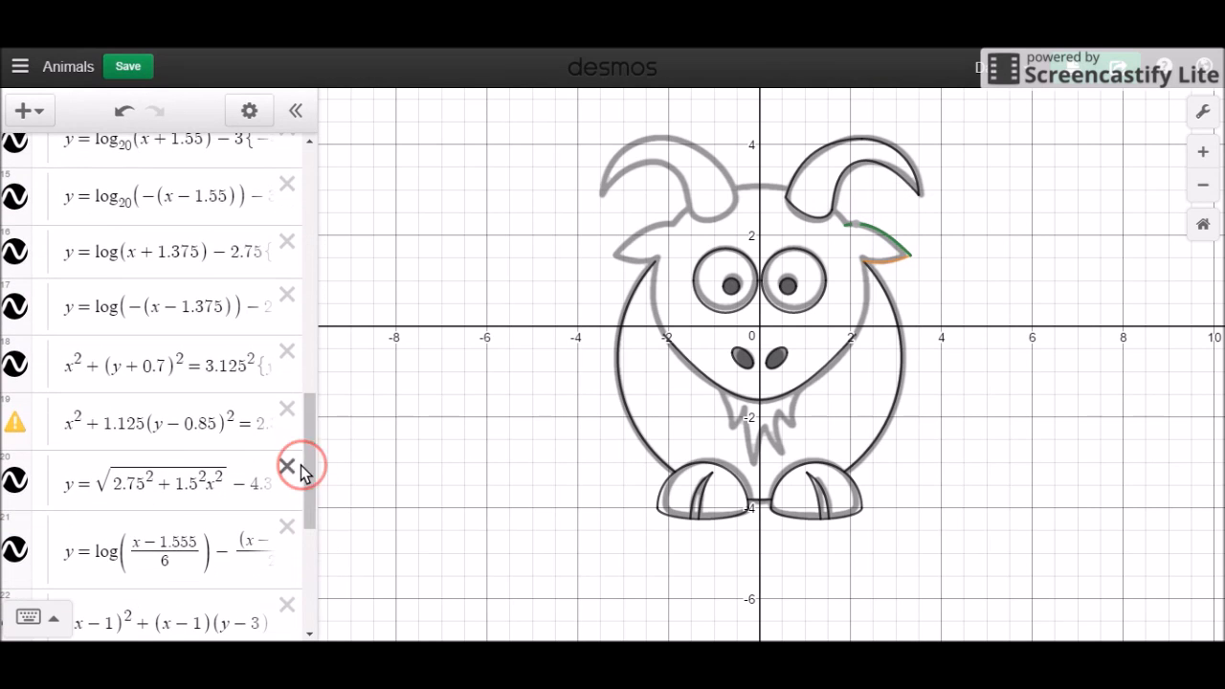
{"action": "left_click", "coordinate": [159, 417]}
{"action": "left_click", "coordinate": [444, 396]}
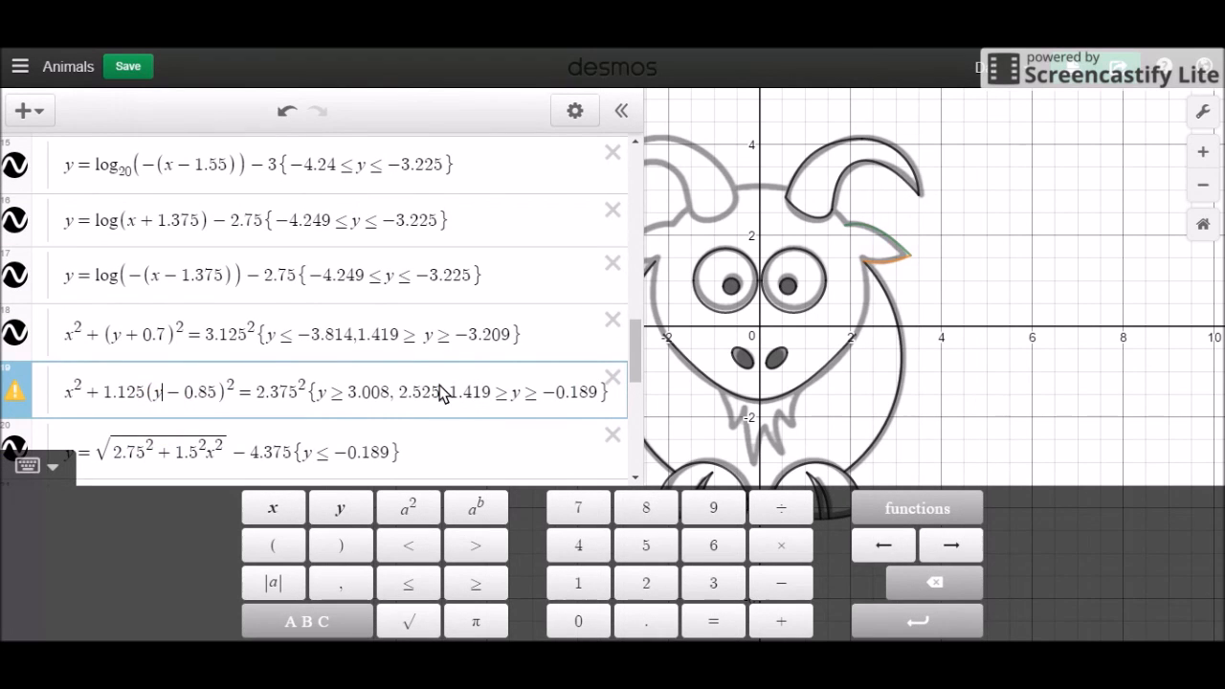
{"action": "type", "text": ">=y"}
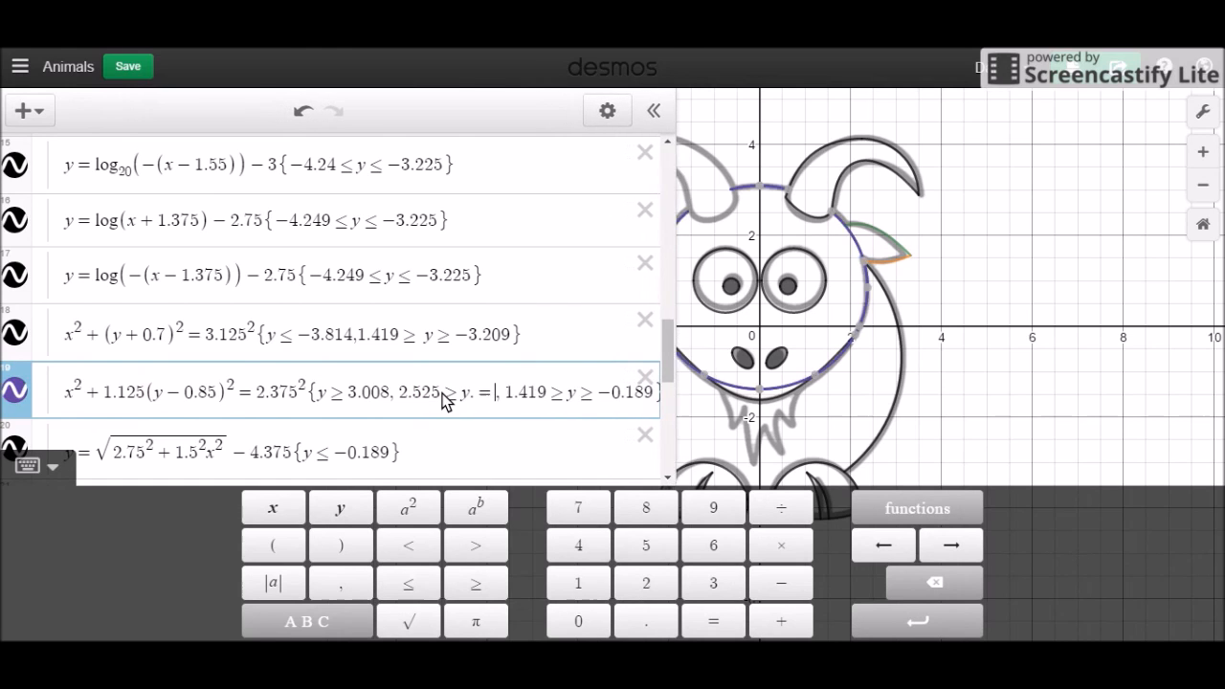
{"action": "type", "text": ">=2.222"}
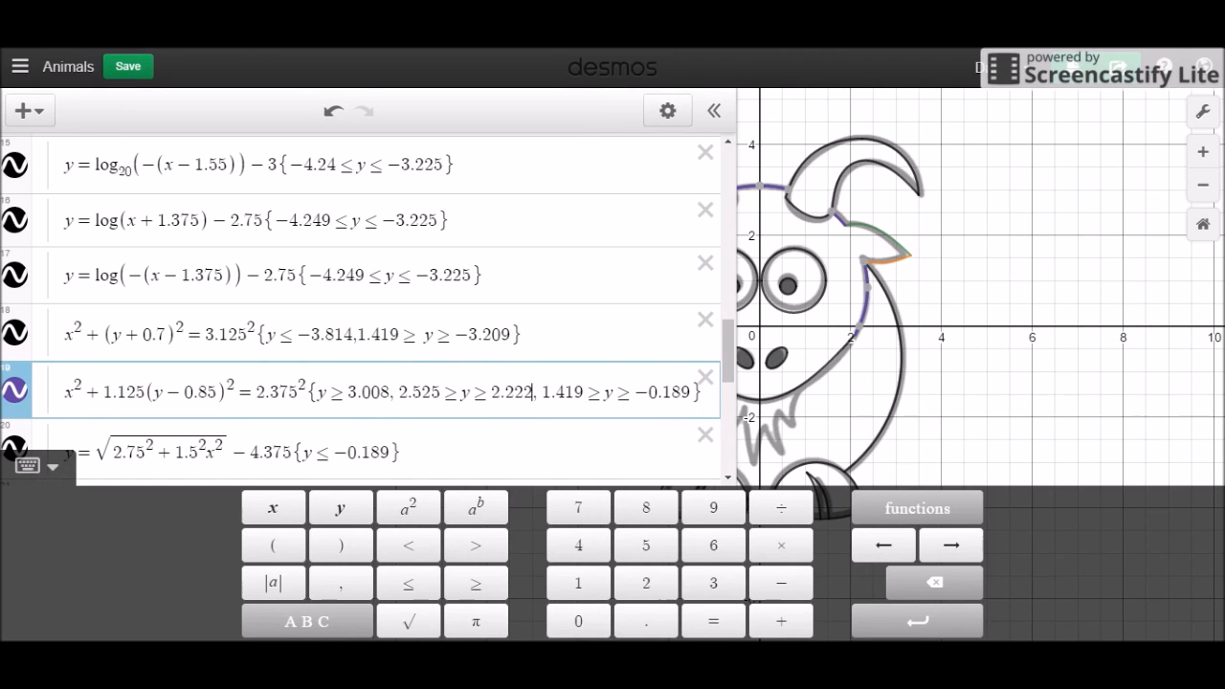
Recolour the head outline, the cosine ear curve and the square-root ear curve black.
{"action": "left_click", "coordinate": [668, 112]}
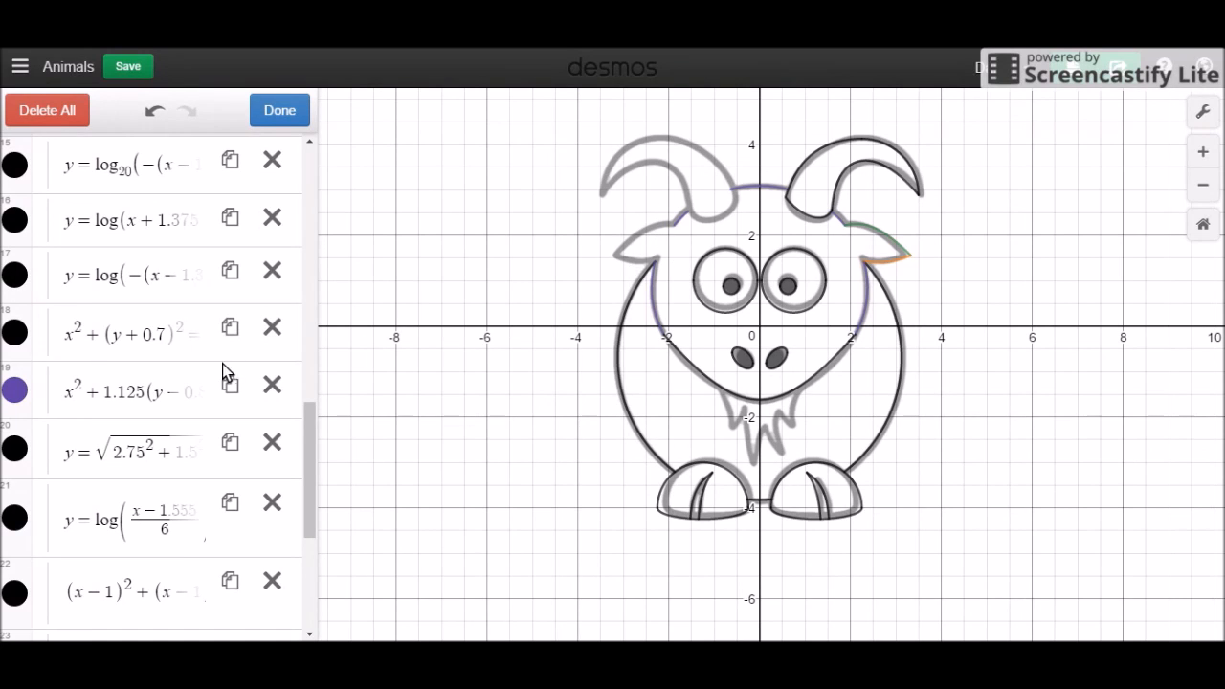
{"action": "left_click", "coordinate": [15, 390]}
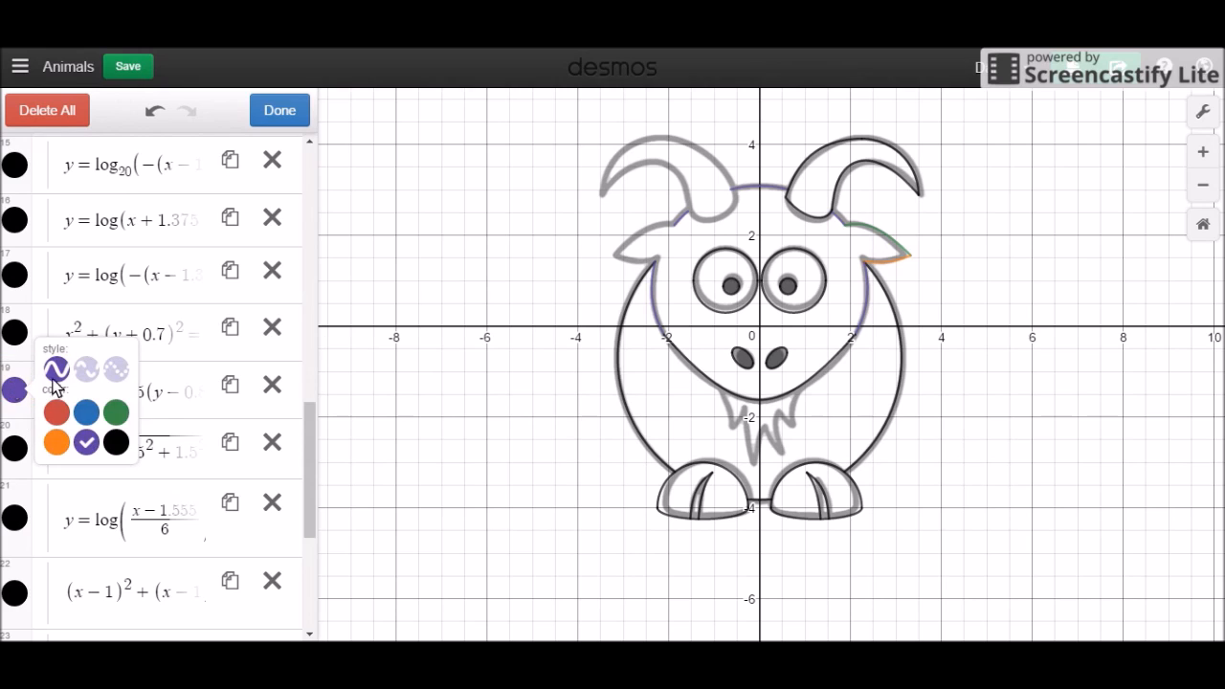
{"action": "left_click", "coordinate": [116, 442]}
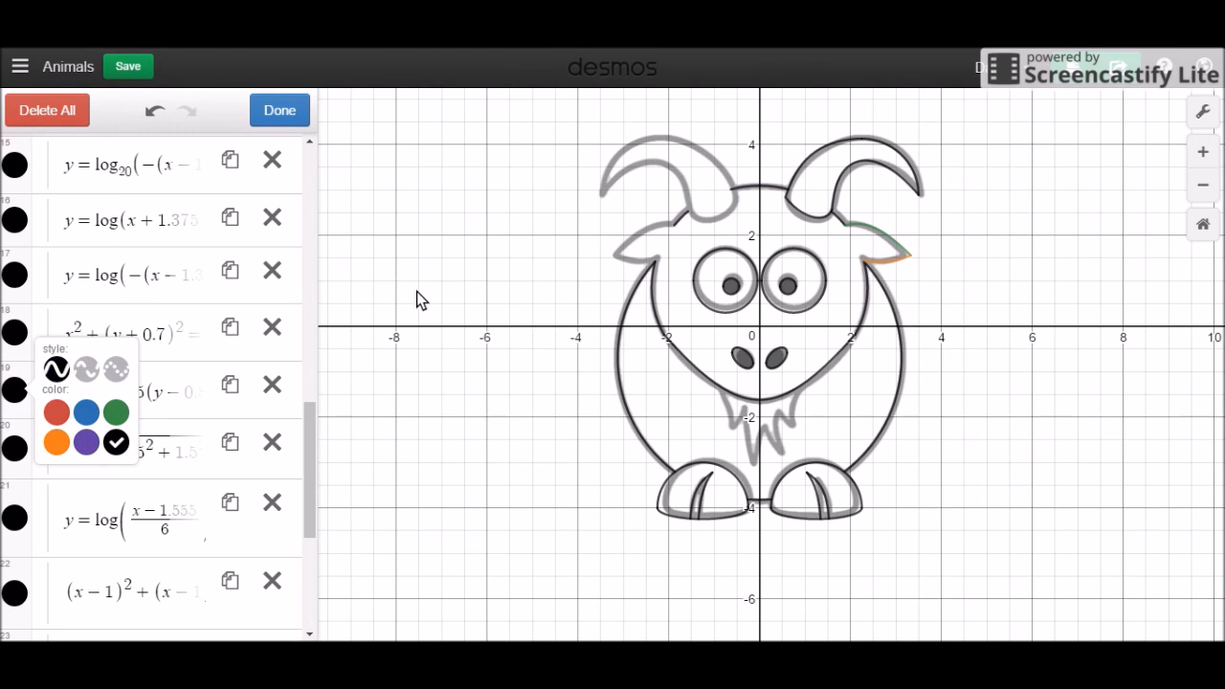
{"action": "left_click", "coordinate": [310, 476]}
{"action": "left_click_drag", "start_coordinate": [309, 476], "coordinate": [306, 560]}
{"action": "left_click", "coordinate": [18, 474]}
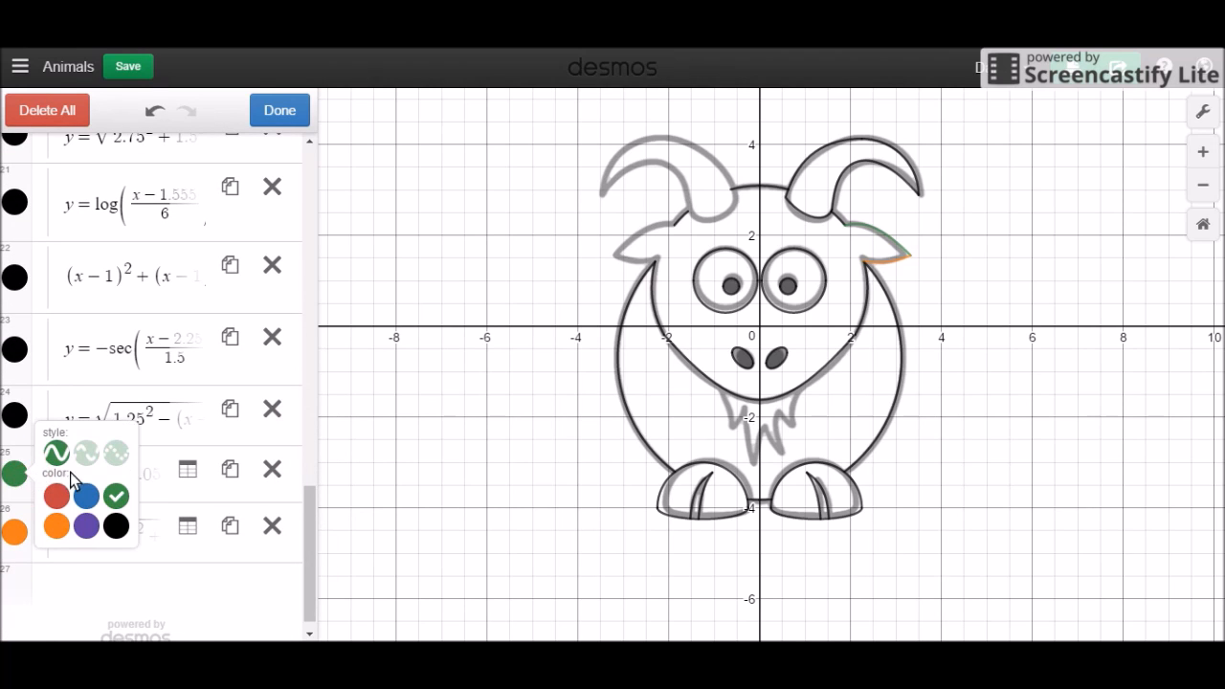
{"action": "left_click", "coordinate": [116, 526]}
{"action": "left_click", "coordinate": [14, 532]}
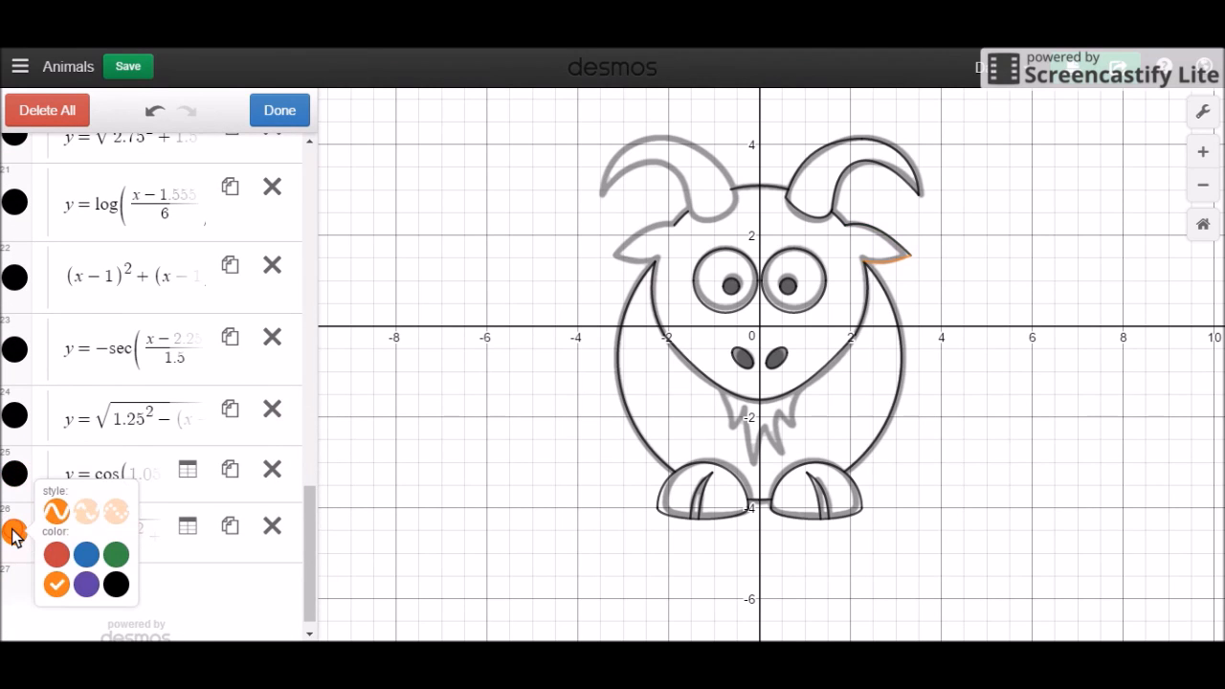
{"action": "left_click", "coordinate": [115, 584]}
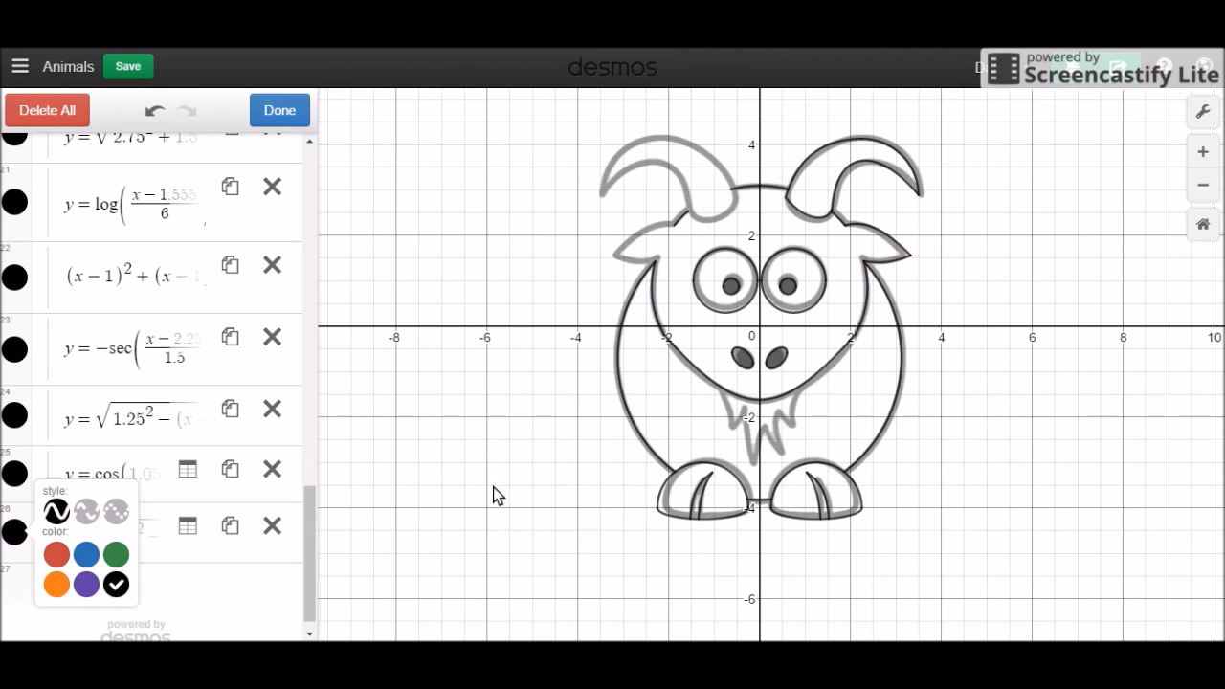
{"action": "left_click", "coordinate": [282, 111]}
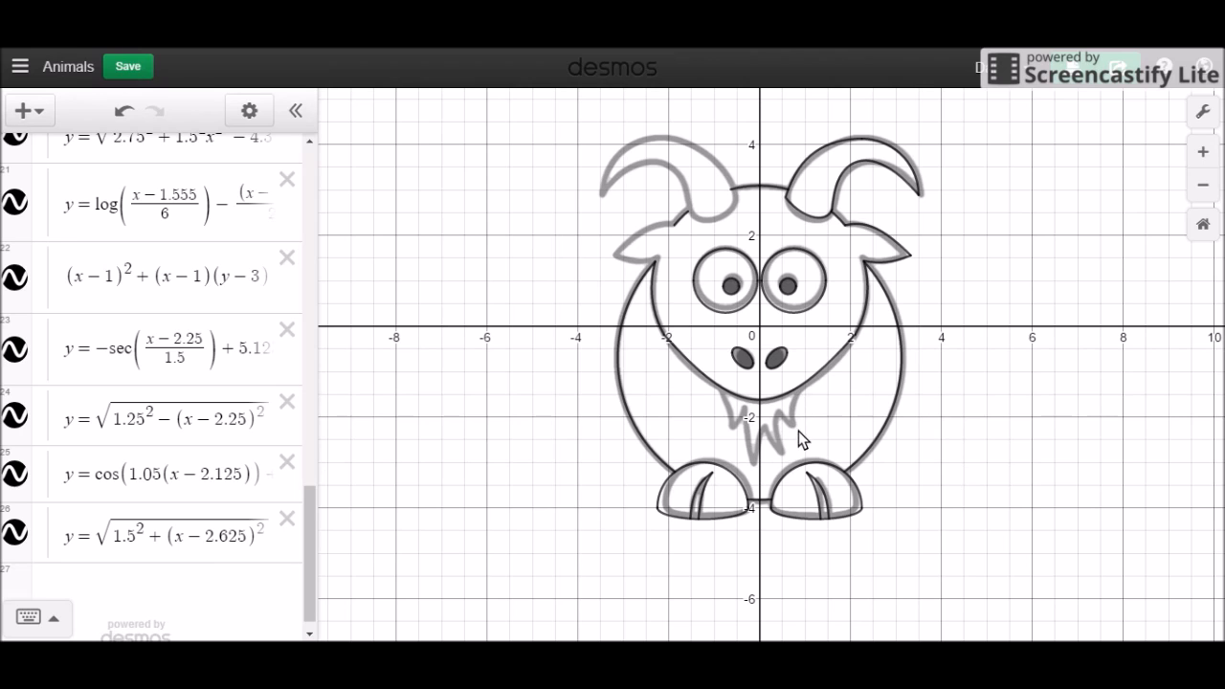
{"action": "left_click", "coordinate": [209, 536]}
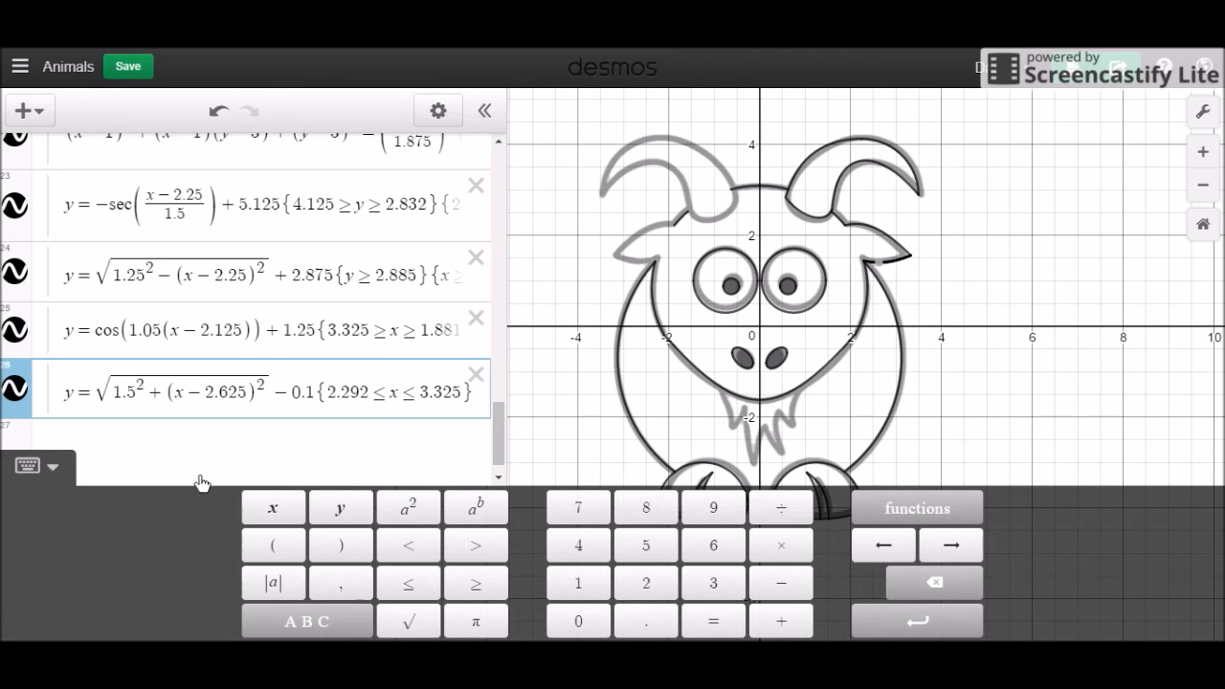
{"action": "key", "text": "Return"}
{"action": "left_click", "coordinate": [202, 482]}
{"action": "type", "text": "y="}
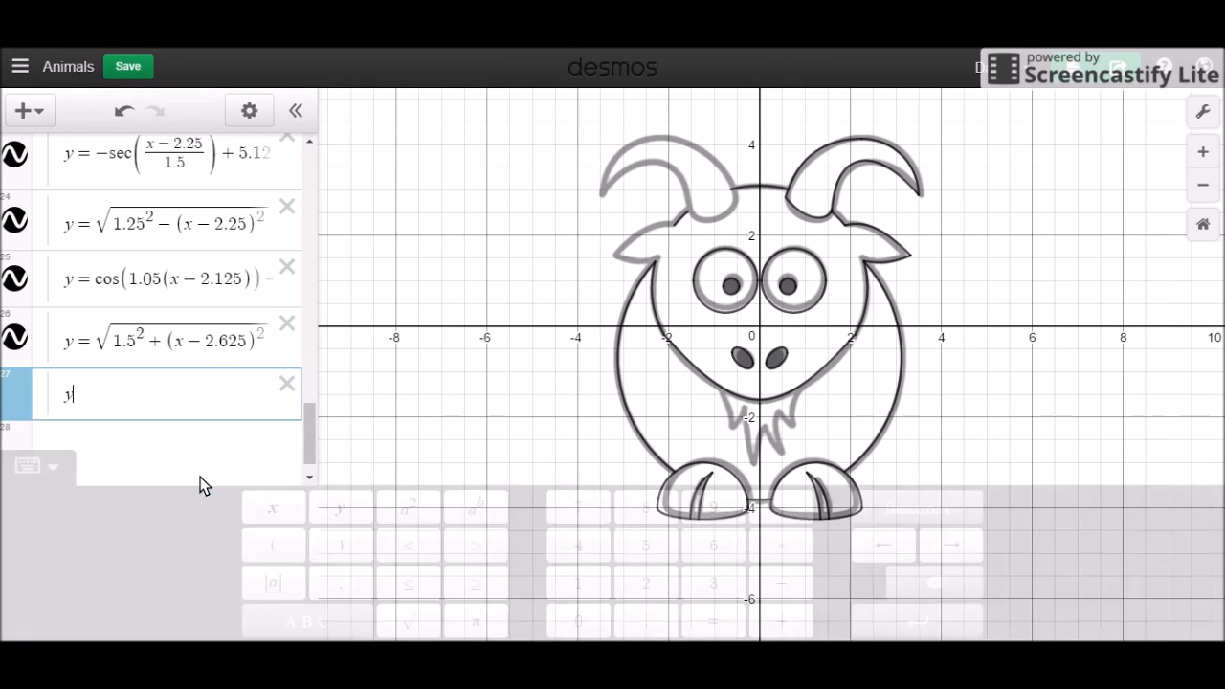
{"action": "key", "text": "BackSpace"}
{"action": "key", "text": "BackSpace"}
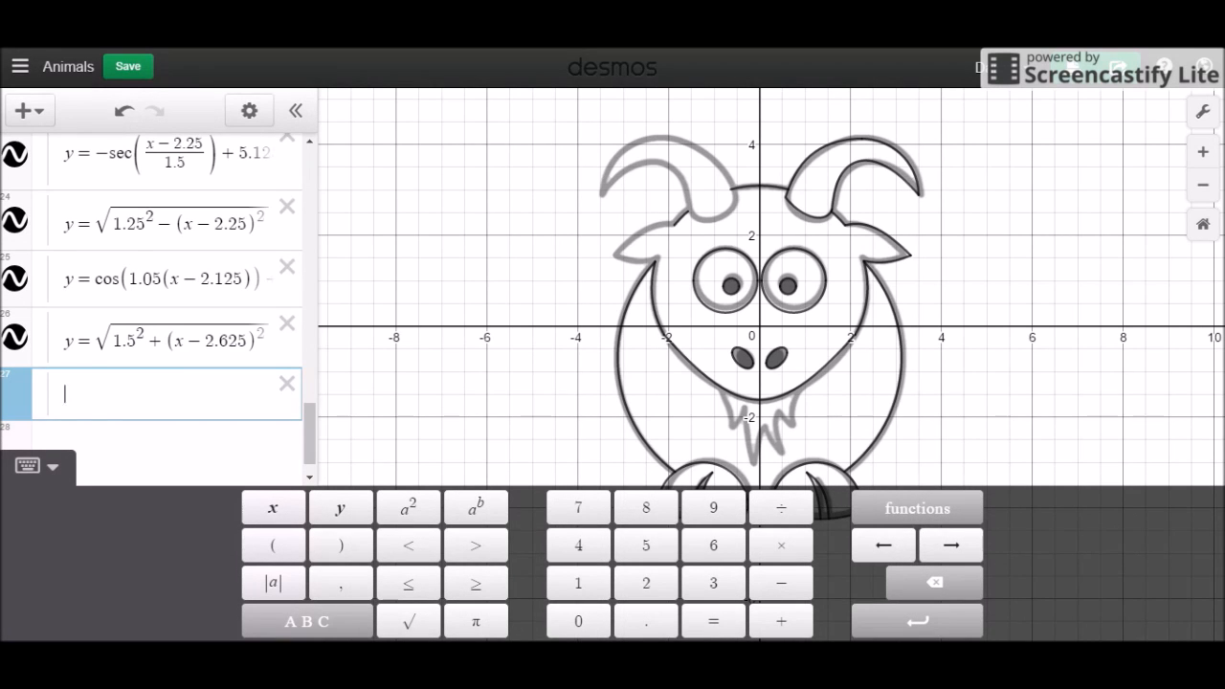
{"action": "type", "text": "x="}
{"action": "key", "text": "BackSpace"}
{"action": "key", "text": "BackSpace"}
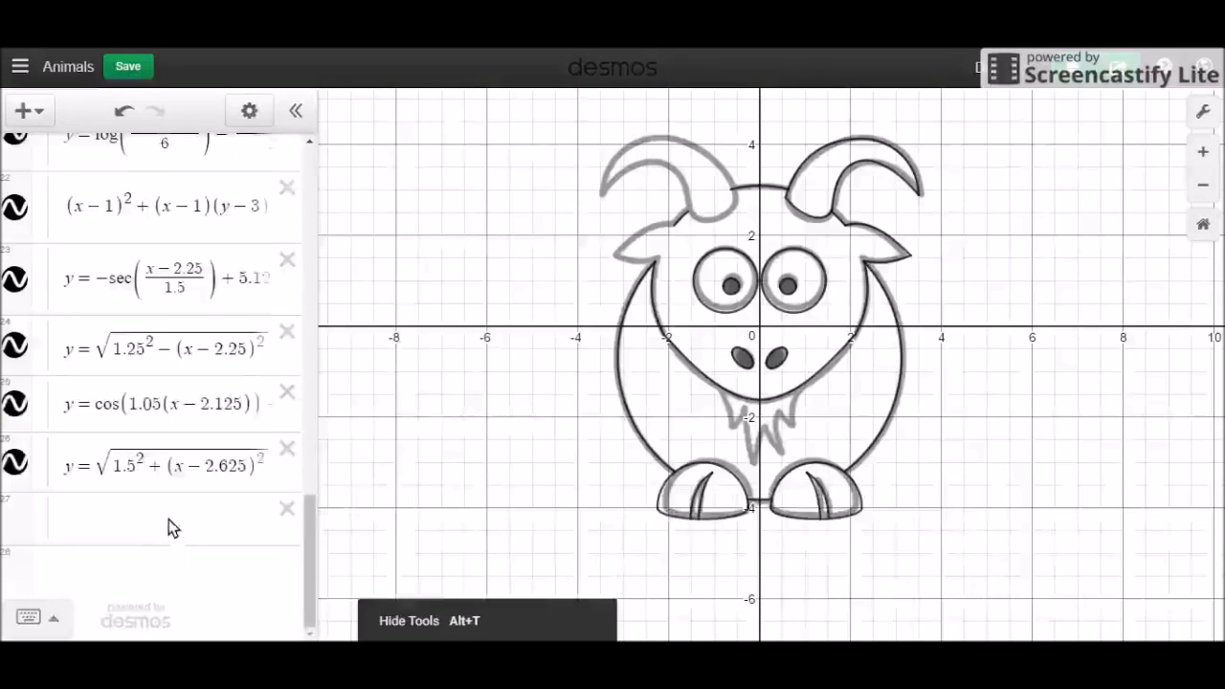
Enter the sideways parabola x = (y)^2 in the empty last expression, with y in parentheses.
{"action": "left_click", "coordinate": [169, 520]}
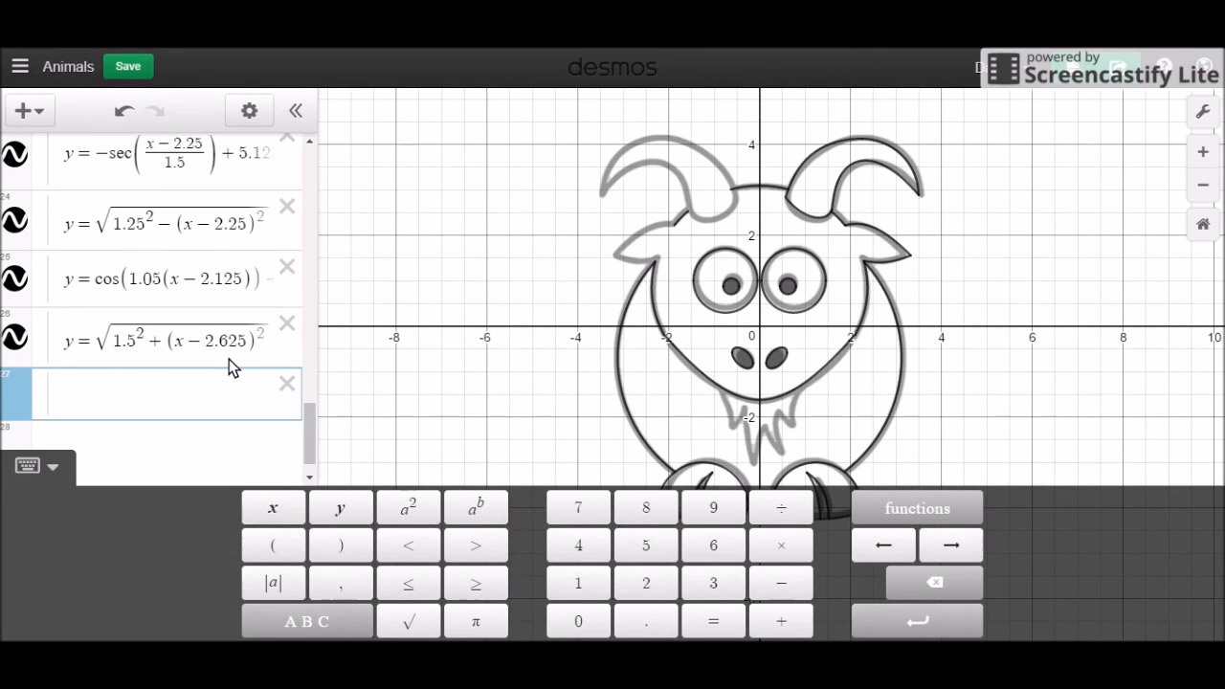
{"action": "type", "text": "x=y"}
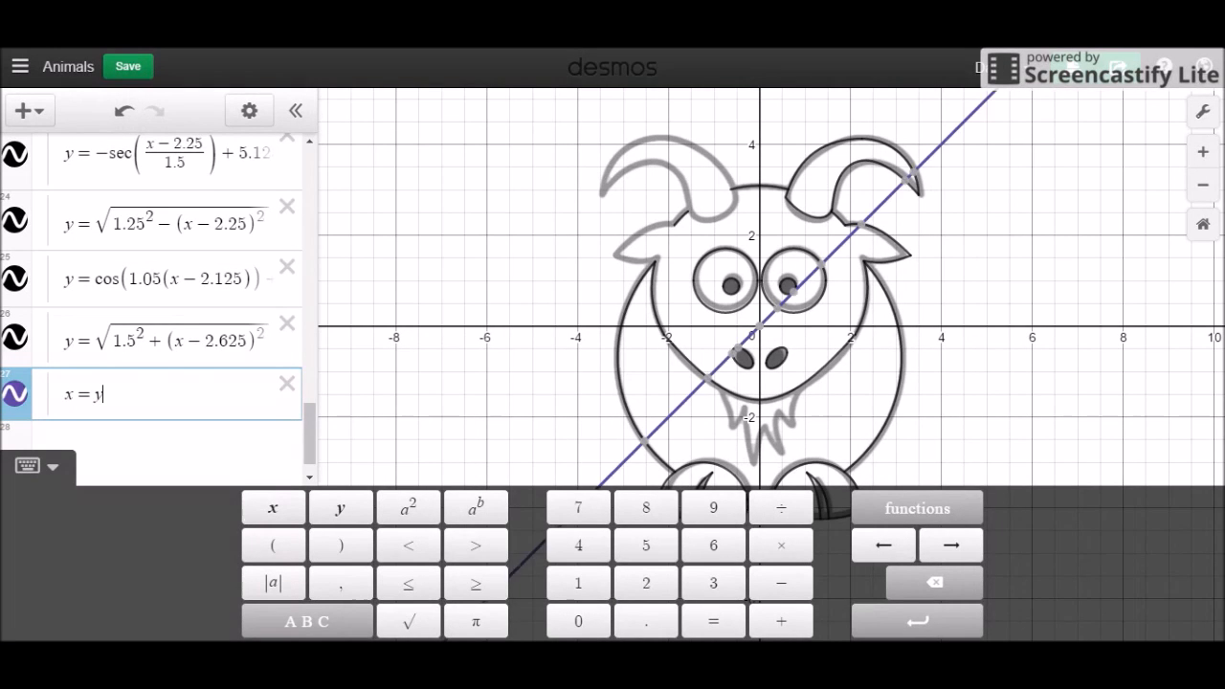
{"action": "type", "text": "^2"}
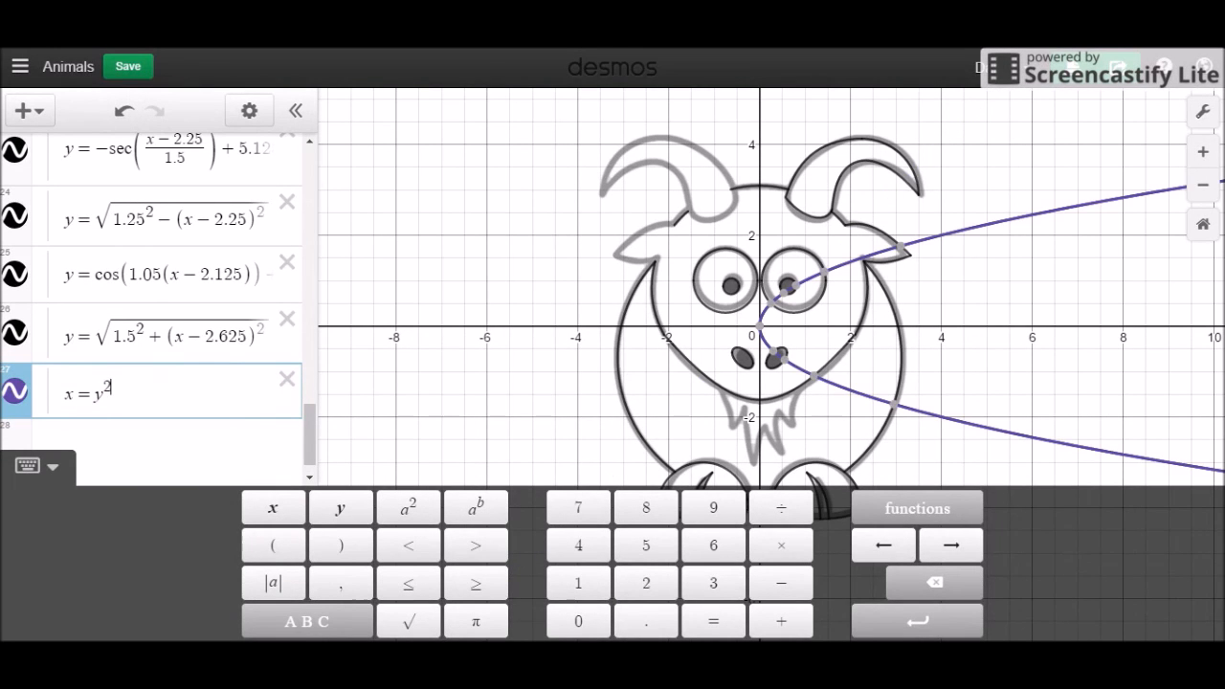
{"action": "type", "text": "("}
{"action": "key", "text": "Right"}
{"action": "type", "text": ")"}
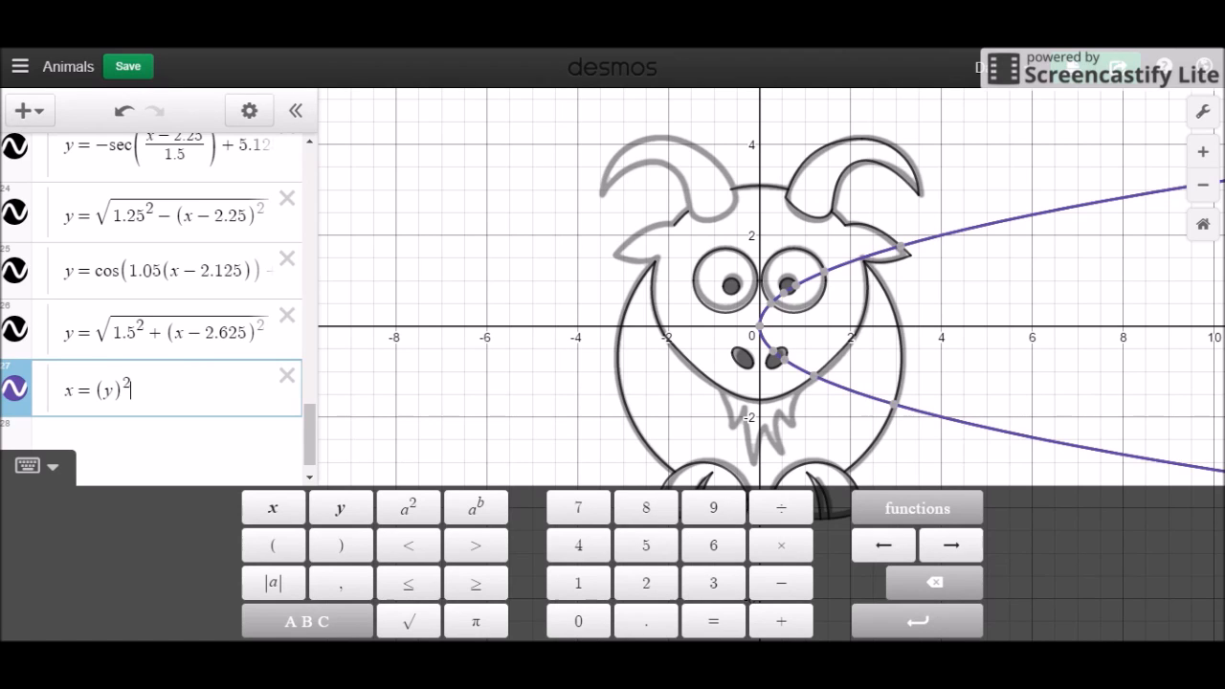
Shift the parabola by adding 1 after the squared term and 1.875 to y inside the parentheses.
{"action": "type", "text": "+ 1"}
{"action": "key", "text": "Left"}
{"action": "key", "text": "Left"}
{"action": "key", "text": "Left"}
{"action": "key", "text": "Left"}
{"action": "key", "text": "Left"}
{"action": "key", "text": "Left"}
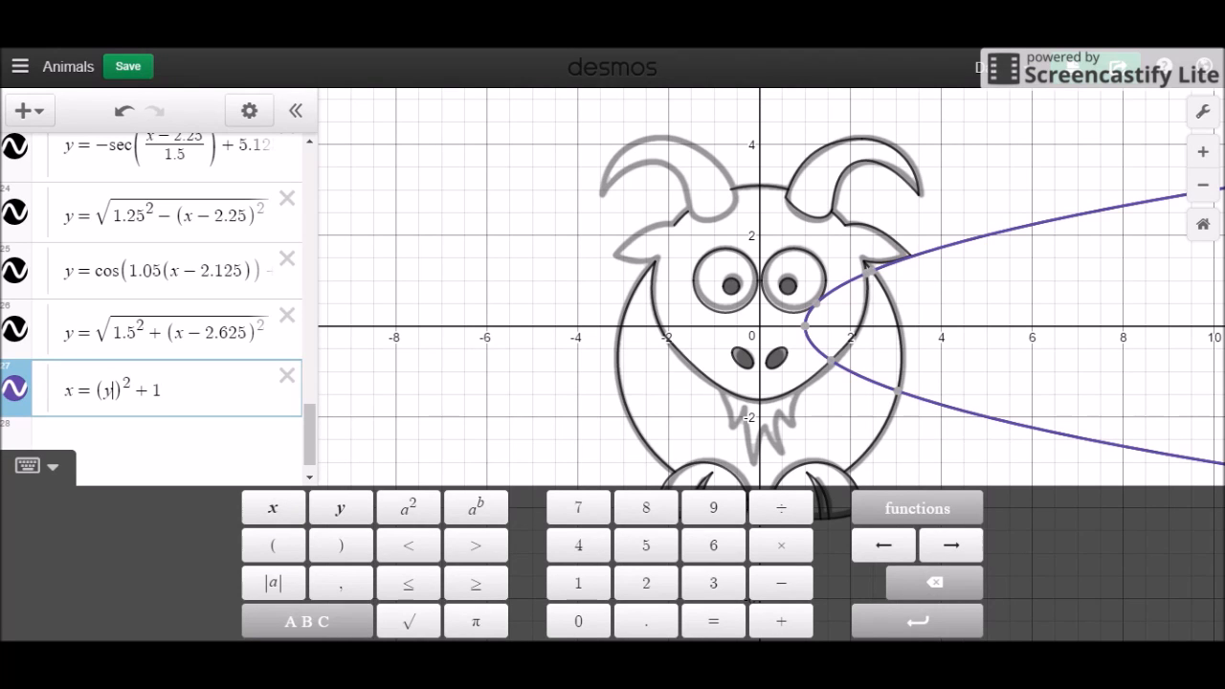
{"action": "type", "text": "+2"}
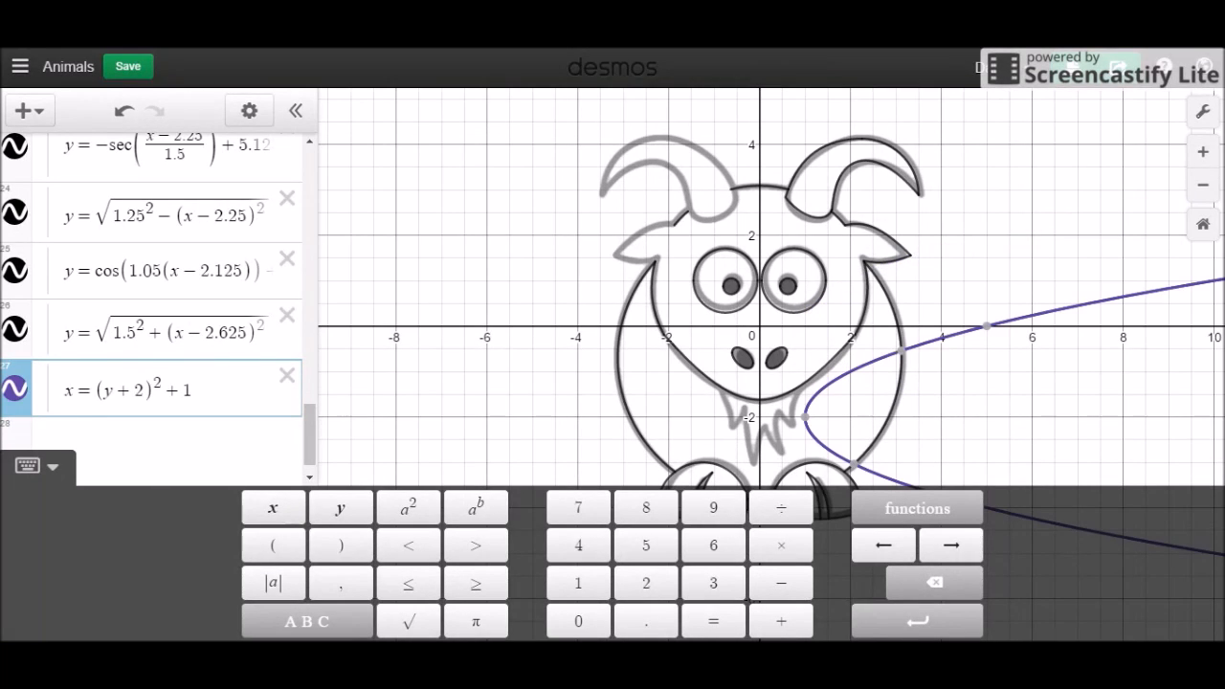
{"action": "key", "text": "BackSpace"}
{"action": "type", "text": "1.875"}
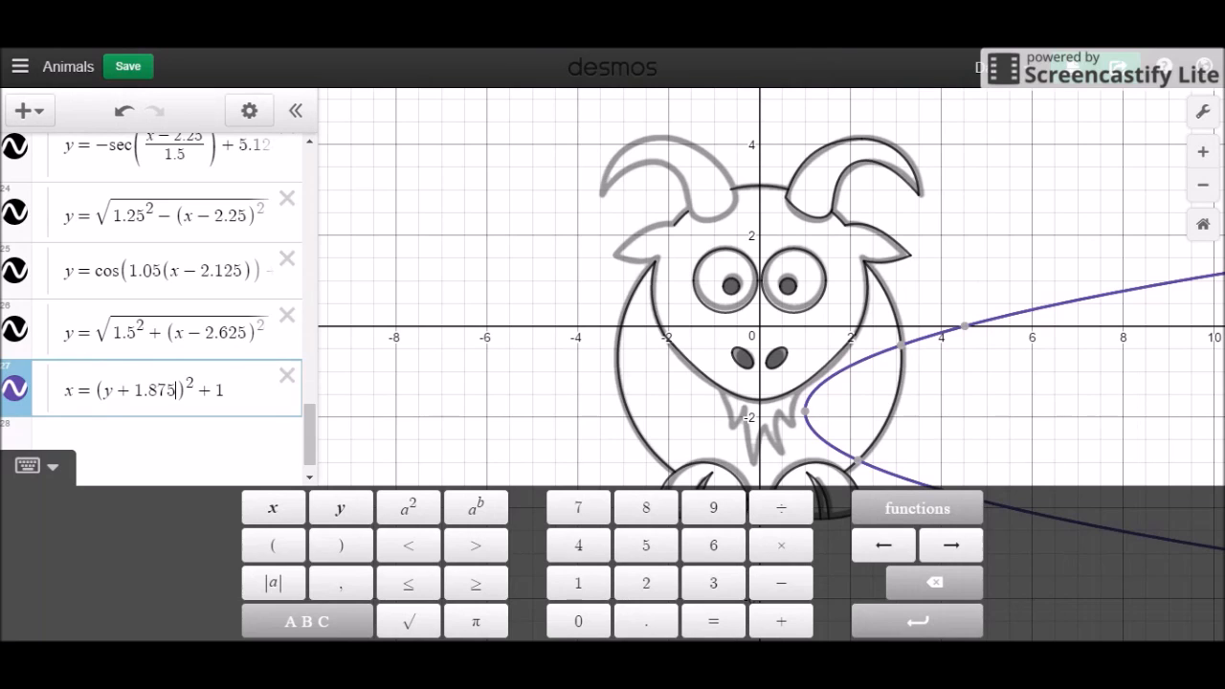
Set the parabola's constant term to 0.7 to align its vertex with the beard's outer edge.
{"action": "key", "text": "End"}
{"action": "key", "text": "BackSpace"}
{"action": "type", "text": "0.875"}
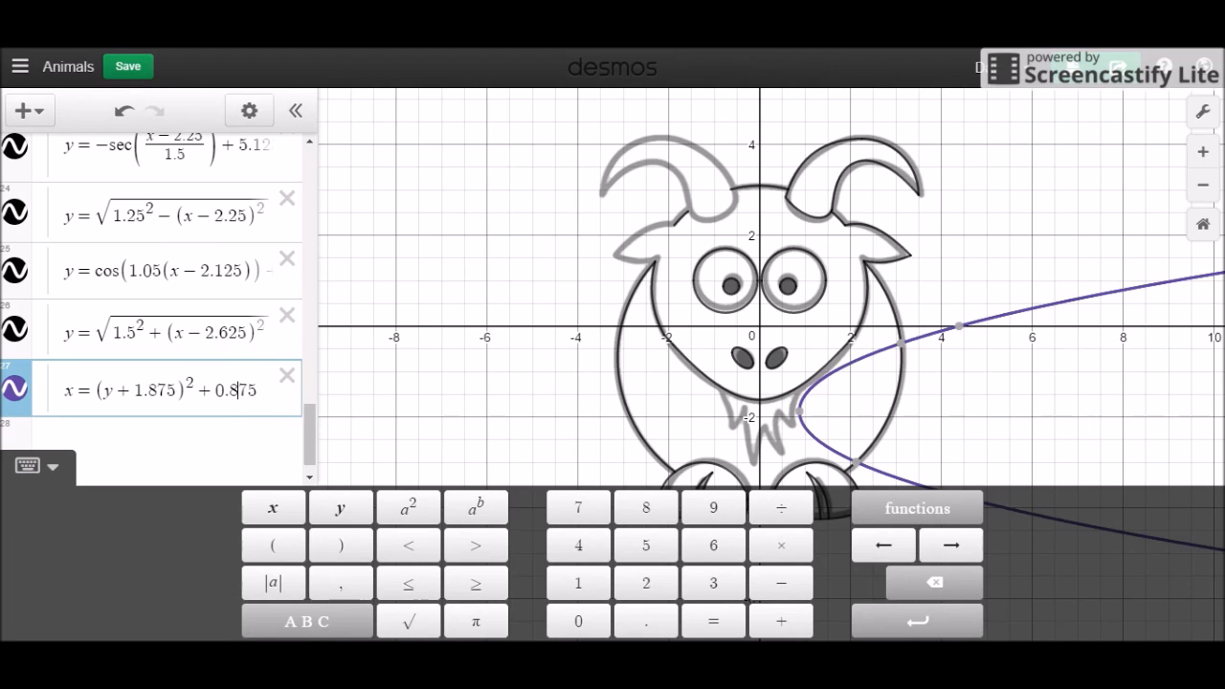
{"action": "key", "text": "BackSpace"}
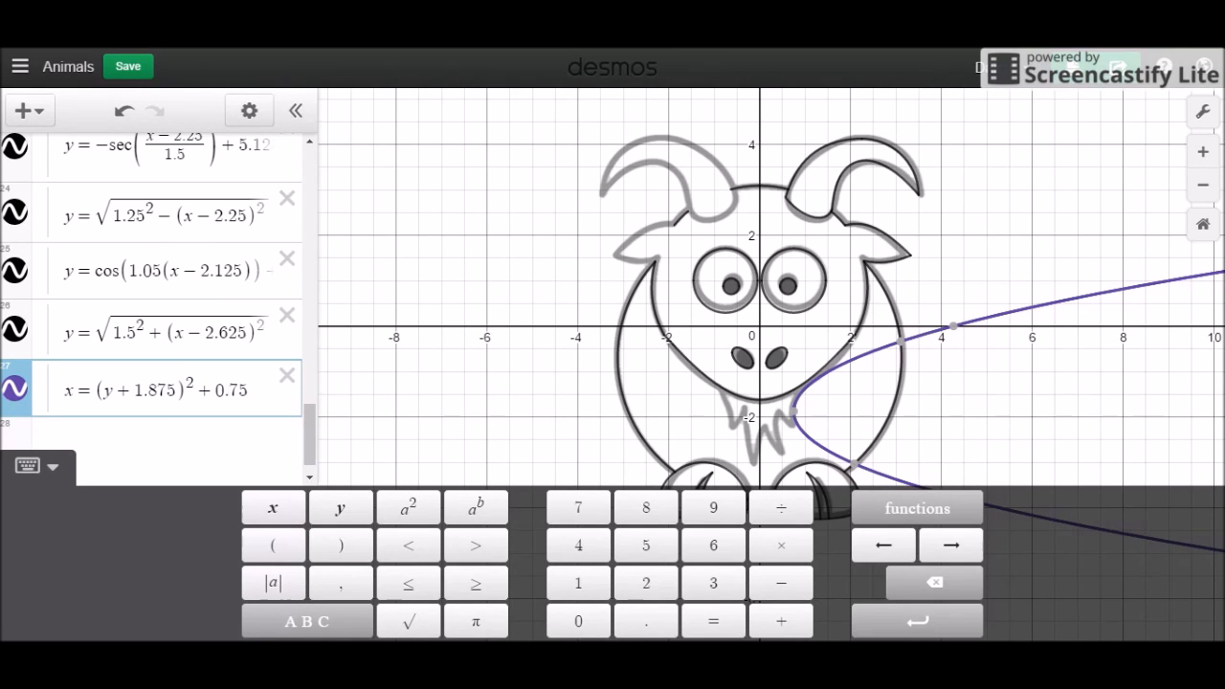
{"action": "key", "text": "Right"}
{"action": "key", "text": "Delete"}
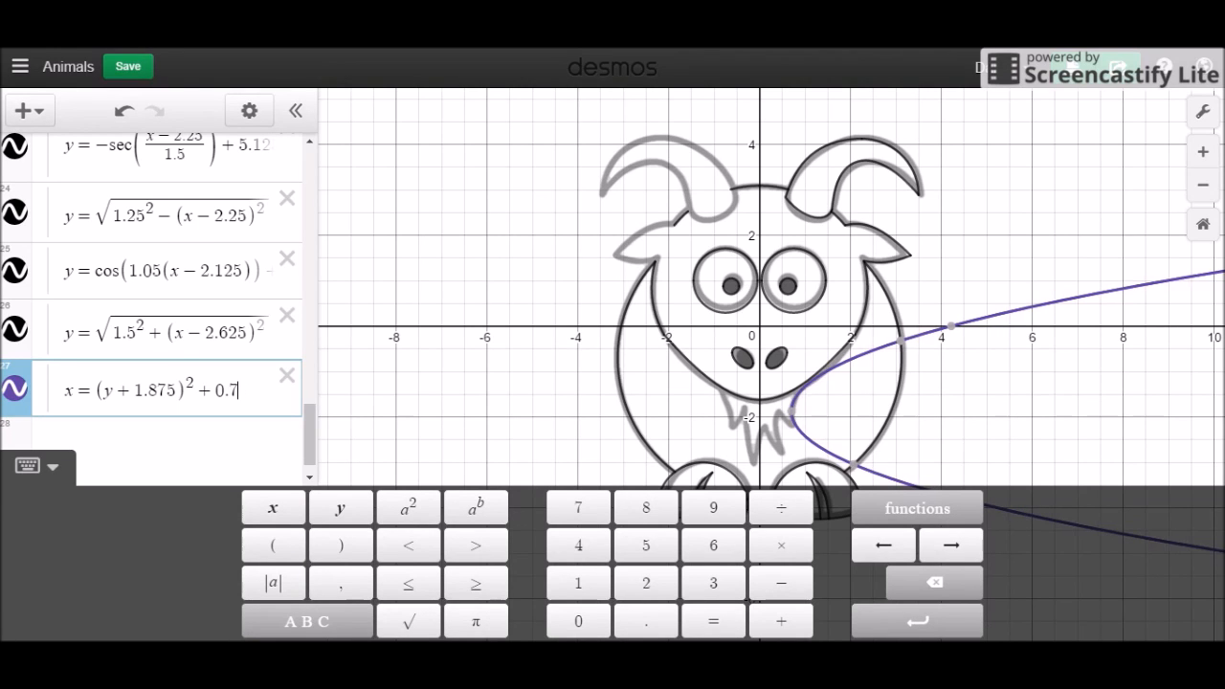
Try 1.125 and 1.25 as the coefficient in front of the parabola's squared term.
{"action": "key", "text": "Left"}
{"action": "key", "text": "Left"}
{"action": "key", "text": "Left"}
{"action": "key", "text": "Left"}
{"action": "key", "text": "Left"}
{"action": "key", "text": "Left"}
{"action": "key", "text": "Left"}
{"action": "key", "text": "Left"}
{"action": "key", "text": "Left"}
{"action": "key", "text": "Left"}
{"action": "key", "text": "Left"}
{"action": "key", "text": "Left"}
{"action": "key", "text": "Left"}
{"action": "key", "text": "Left"}
{"action": "key", "text": "Left"}
{"action": "key", "text": "Left"}
{"action": "type", "text": "1.125"}
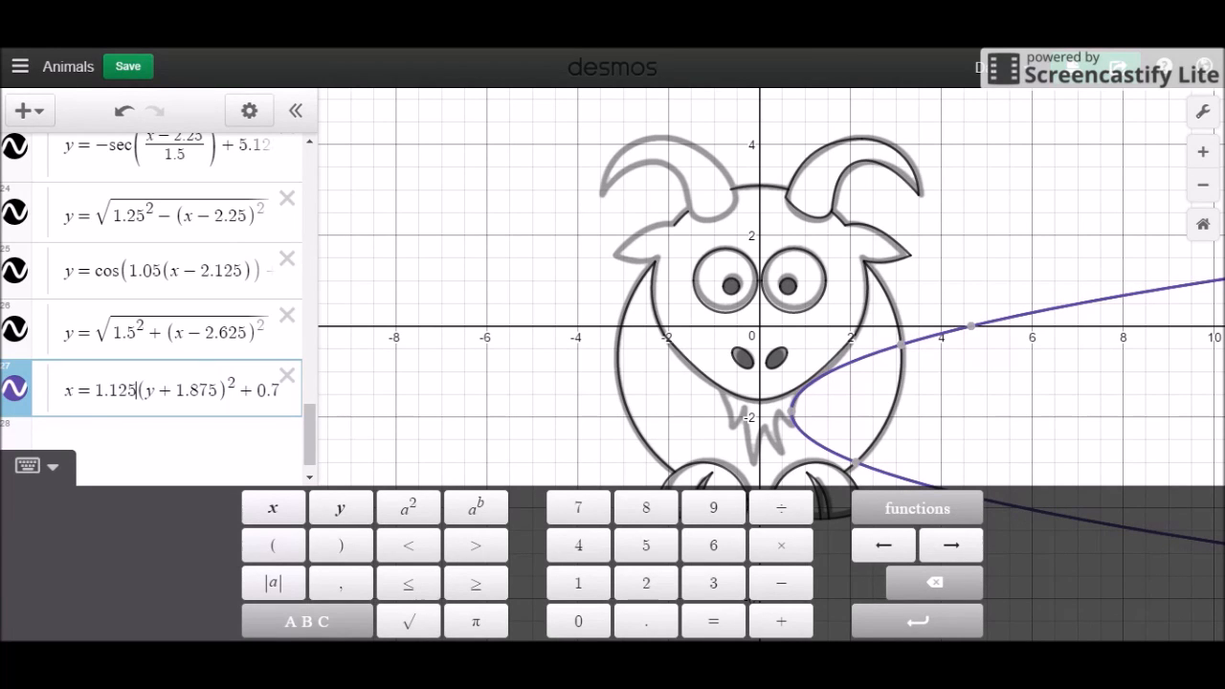
{"action": "key", "text": "Left"}
{"action": "key", "text": "Left"}
{"action": "key", "text": "BackSpace"}
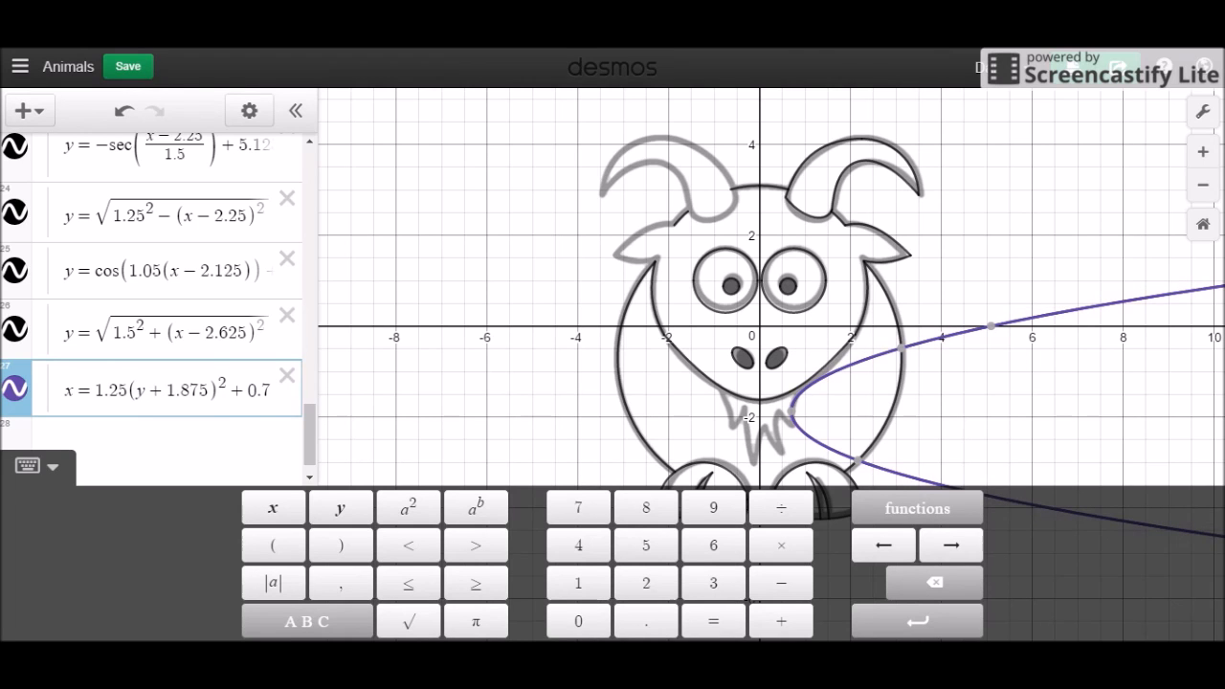
Set the coefficient of the parabola's squared term to 0.75.
{"action": "key", "text": "BackSpace"}
{"action": "key", "text": "BackSpace"}
{"action": "key", "text": "BackSpace"}
{"action": "key", "text": "BackSpace"}
{"action": "type", "text": "0.75"}
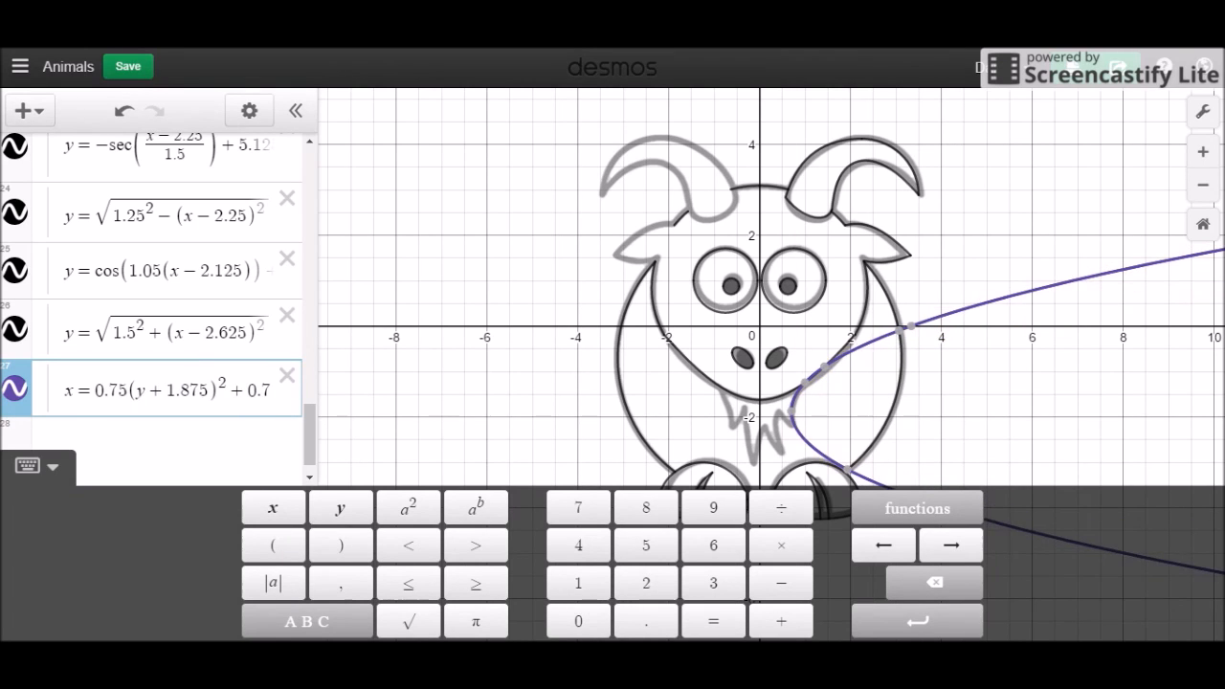
Try 0.875 as the parabola's coefficient and return it to 0.75.
{"action": "key", "text": "Left"}
{"action": "key", "text": "Left"}
{"action": "type", "text": "8"}
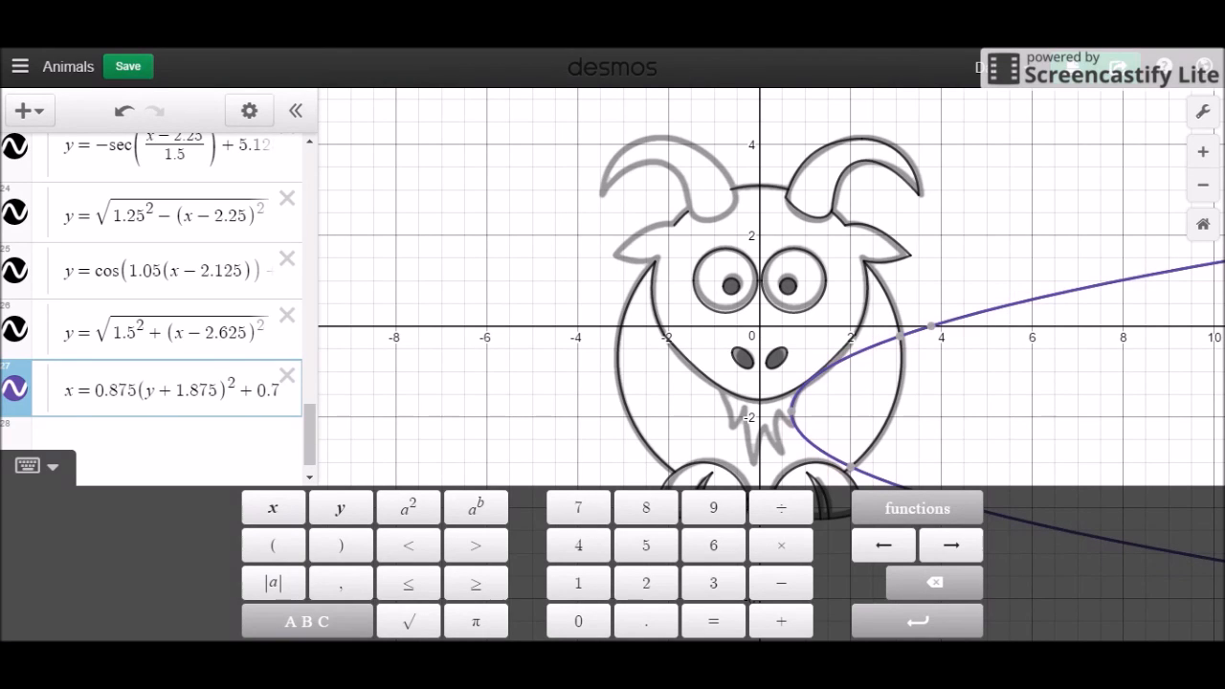
{"action": "key", "text": "BackSpace"}
{"action": "key", "text": "BackSpace"}
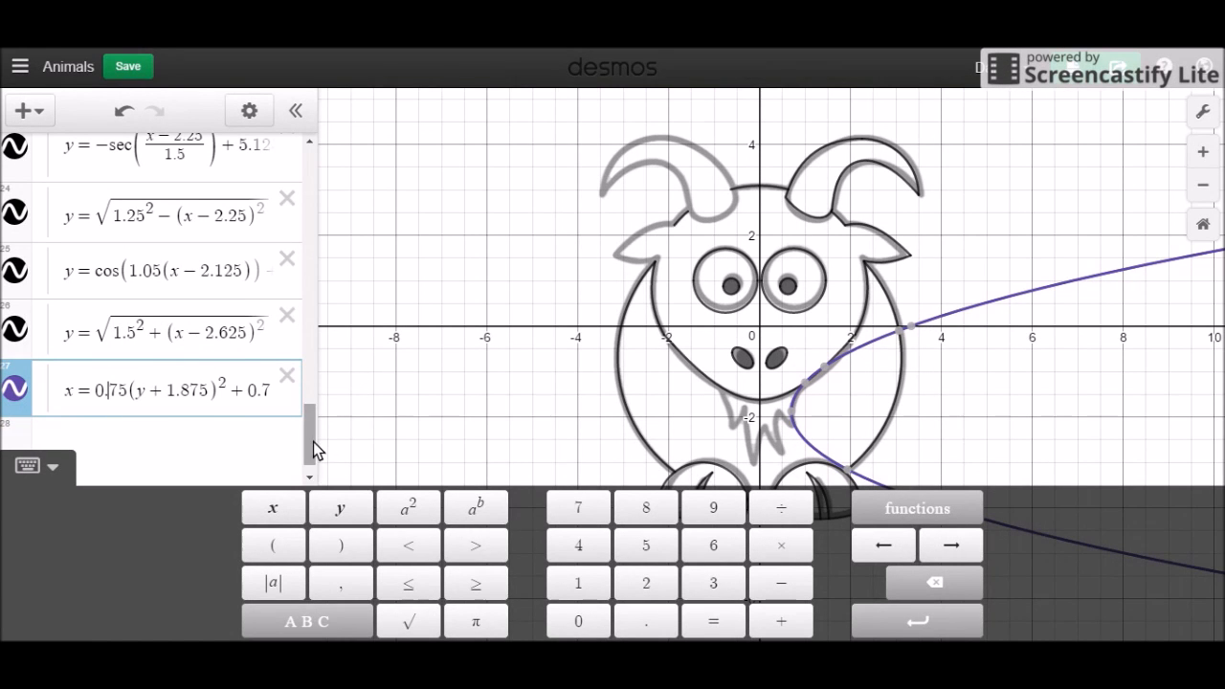
Add the exponential e^(−x) as a new expression below the parabola.
{"action": "left_click_drag", "start_coordinate": [313, 442], "coordinate": [314, 459]}
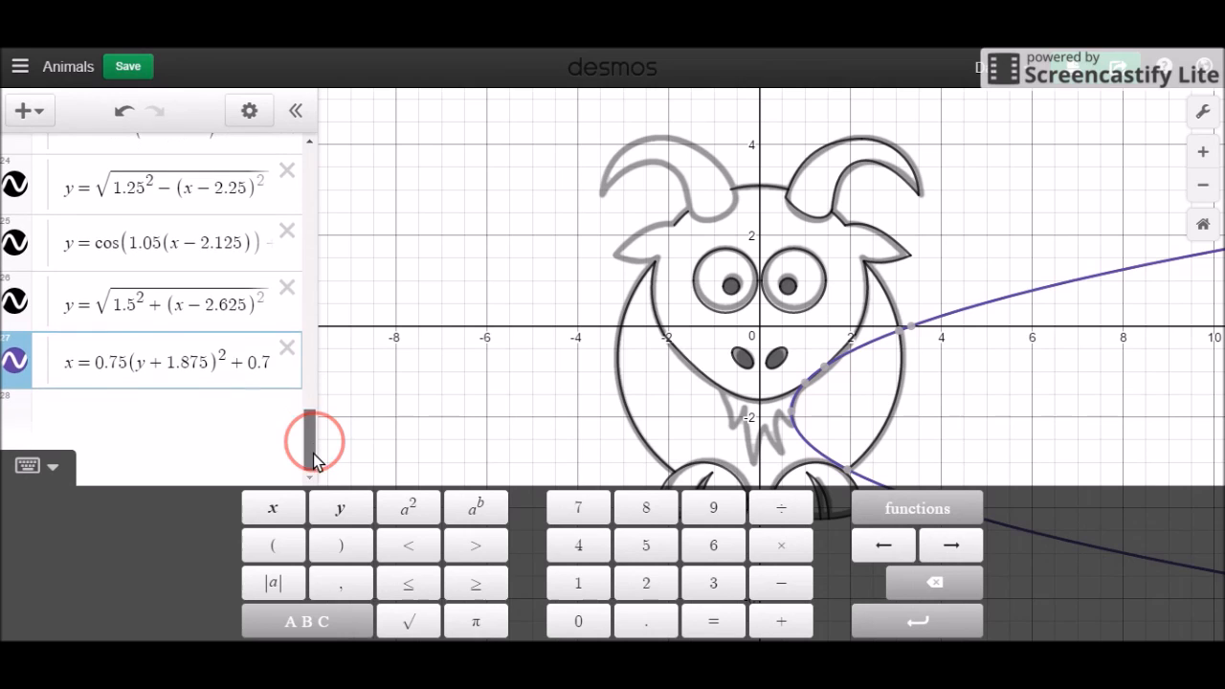
{"action": "left_click", "coordinate": [113, 408]}
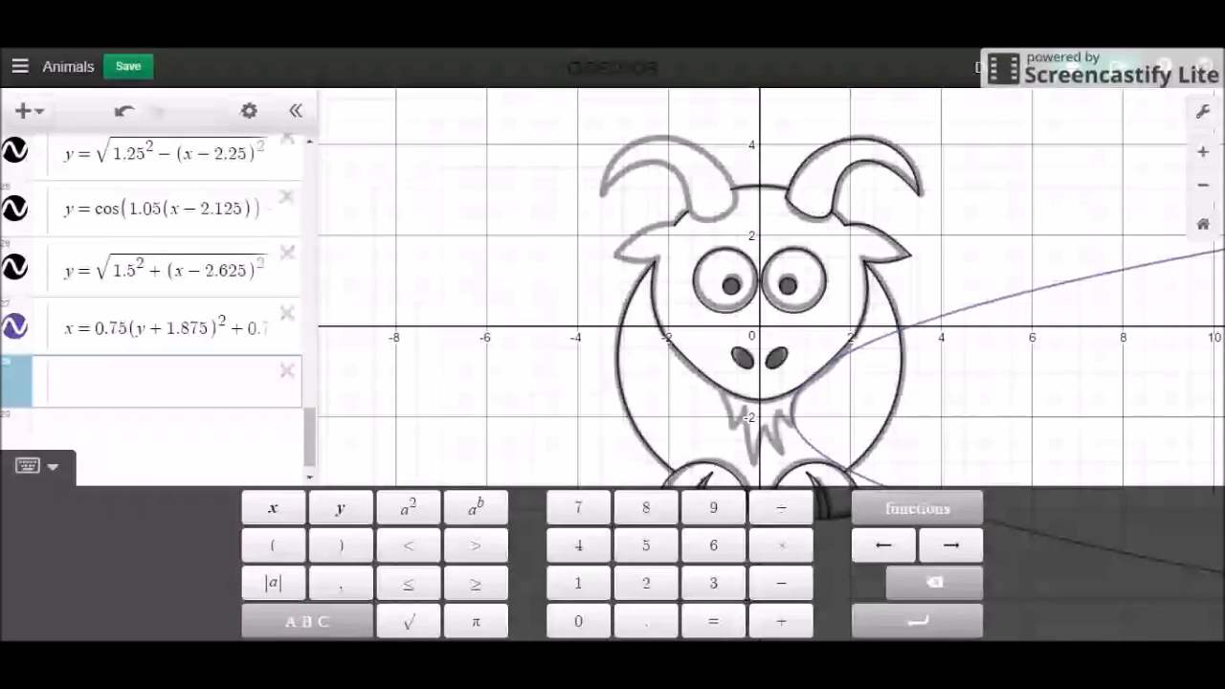
{"action": "type", "text": "e^x"}
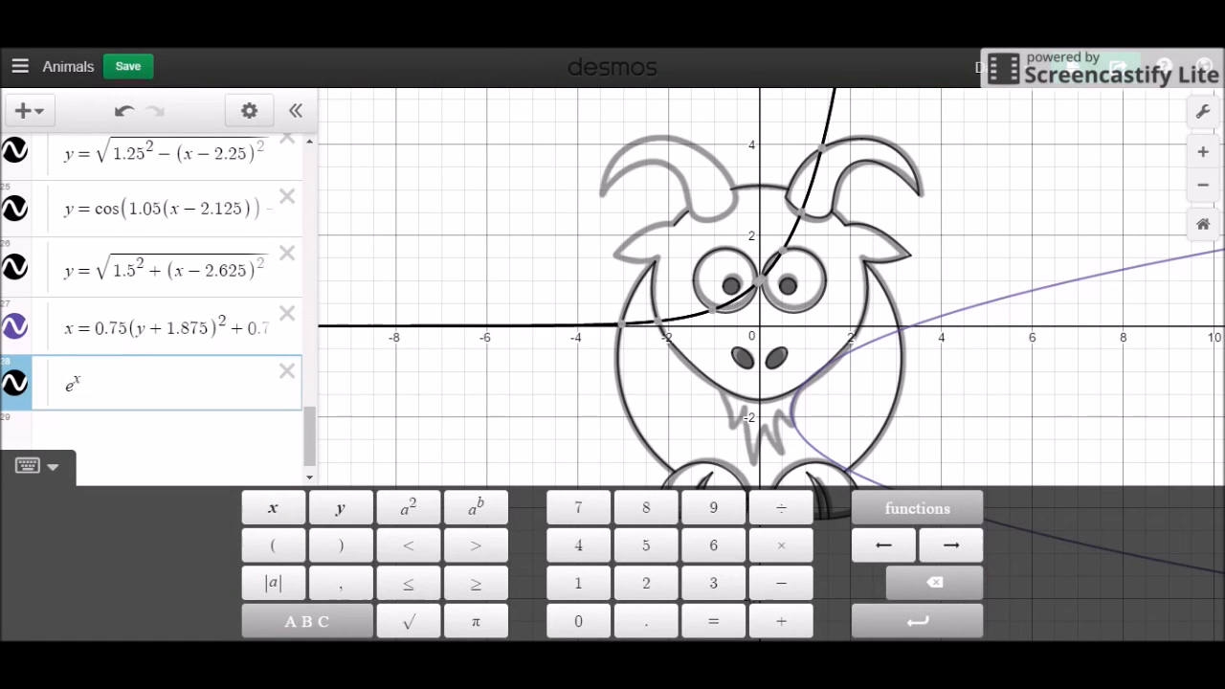
{"action": "key", "text": "Left"}
{"action": "type", "text": "-"}
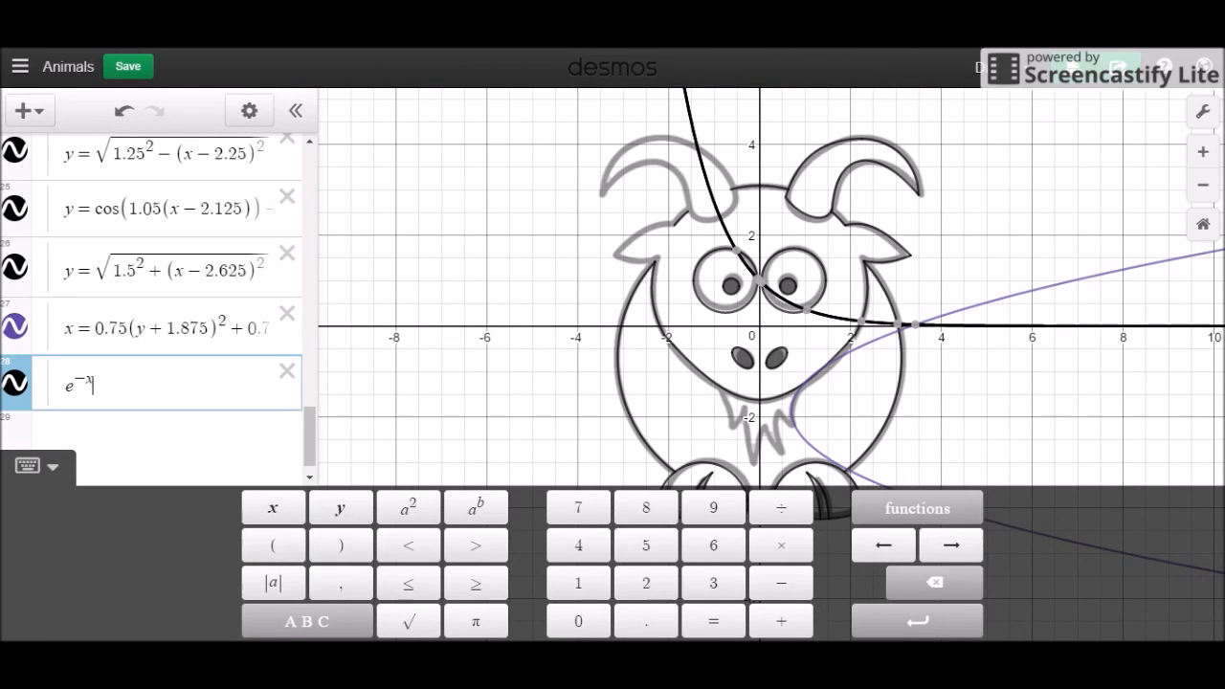
Recolour the e^(−x) curve orange.
{"action": "left_click", "coordinate": [248, 112]}
{"action": "left_click", "coordinate": [20, 521]}
{"action": "left_click", "coordinate": [16, 519]}
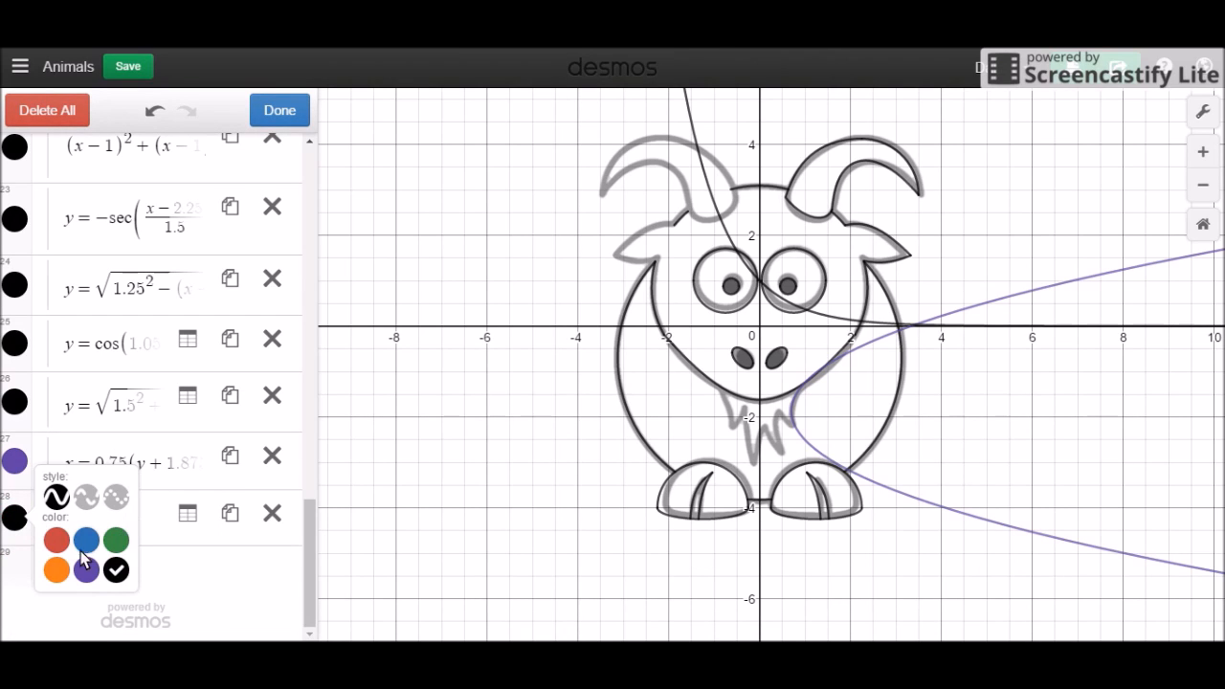
{"action": "left_click", "coordinate": [56, 570]}
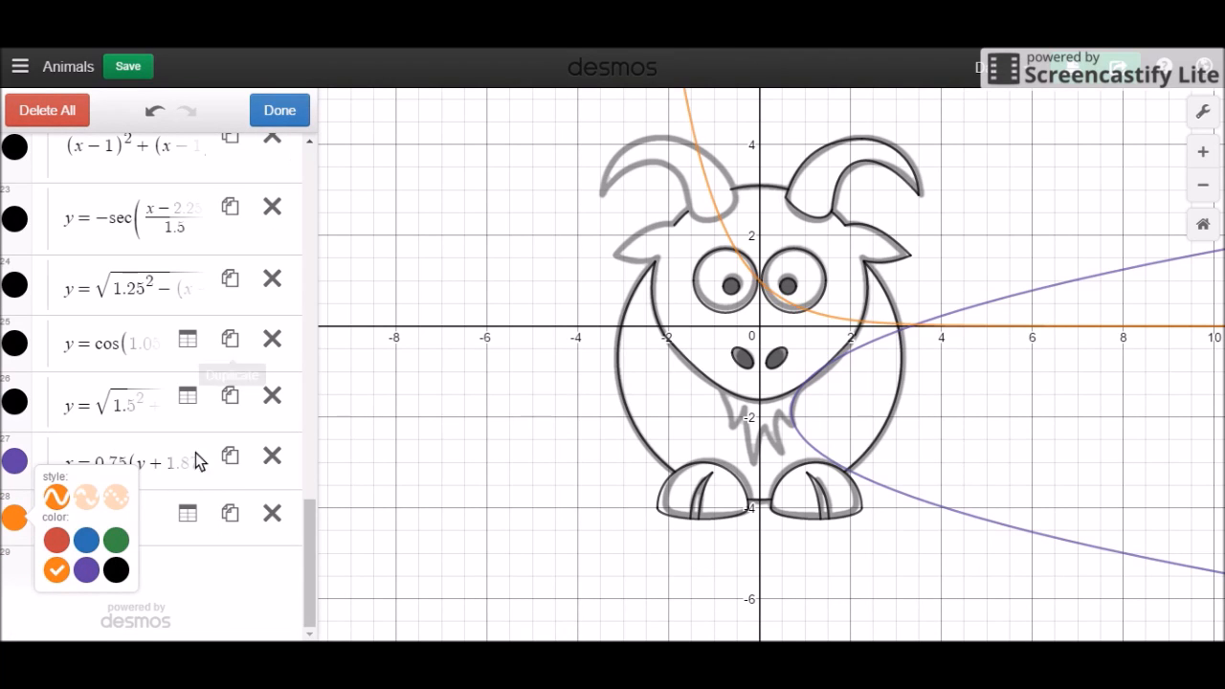
{"action": "left_click", "coordinate": [267, 113]}
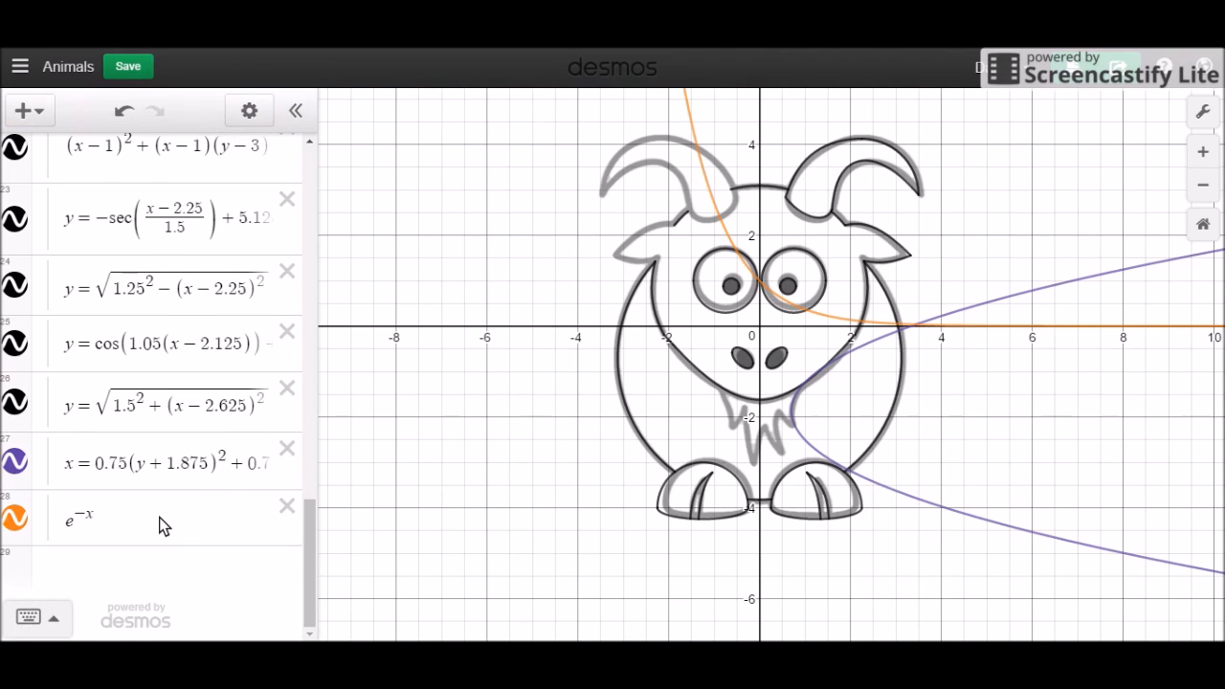
Try 2^(−x) as a new expression below e^(−x), and delete it.
{"action": "left_click", "coordinate": [159, 519]}
{"action": "key", "text": "Return"}
{"action": "type", "text": "2^-x"}
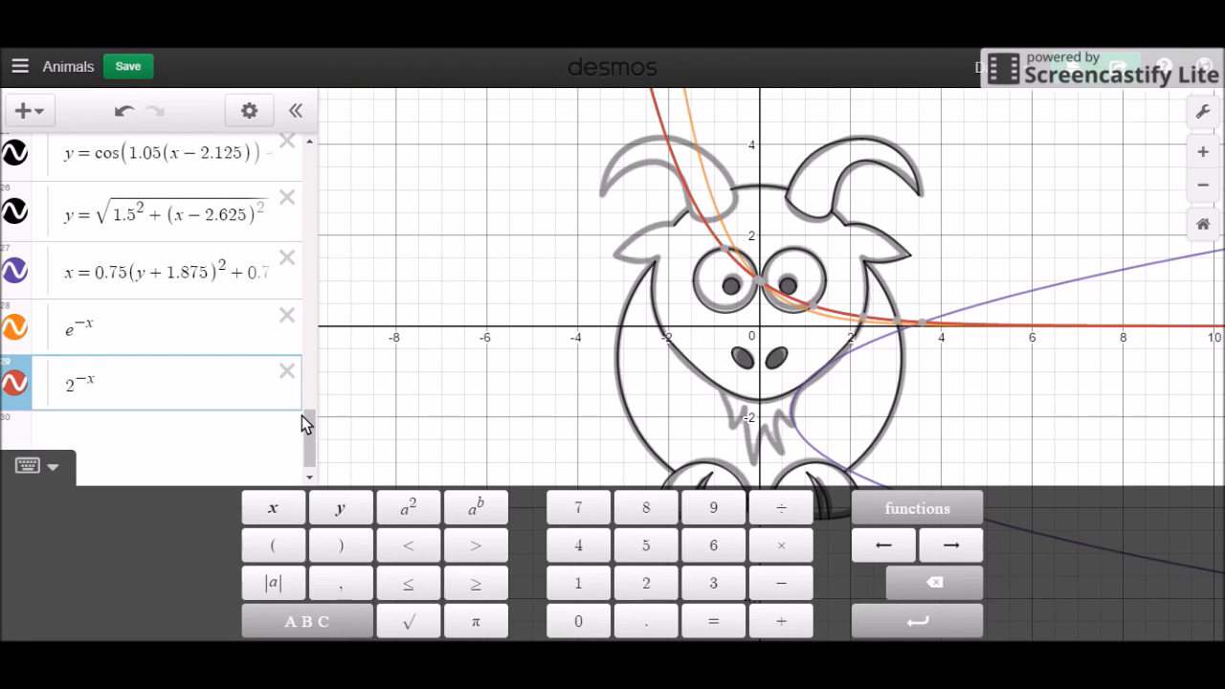
{"action": "left_click", "coordinate": [287, 373]}
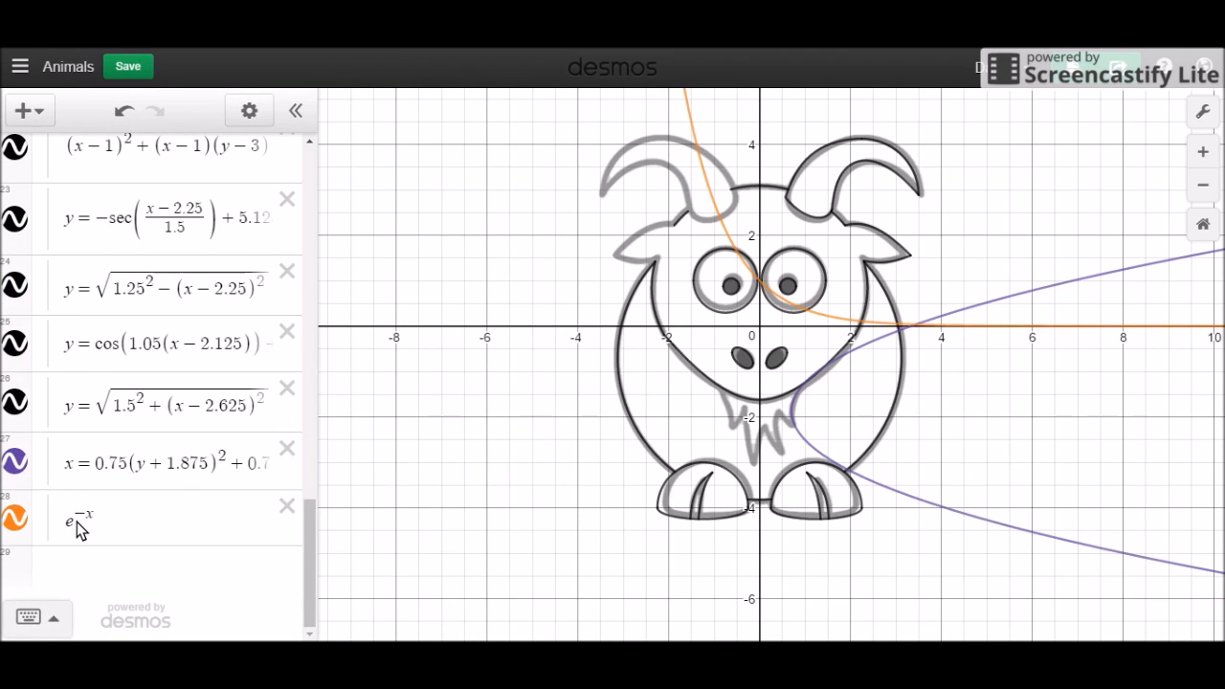
Try 3 as the base of the orange exponential e^(−x) and return it to e.
{"action": "left_click", "coordinate": [77, 522]}
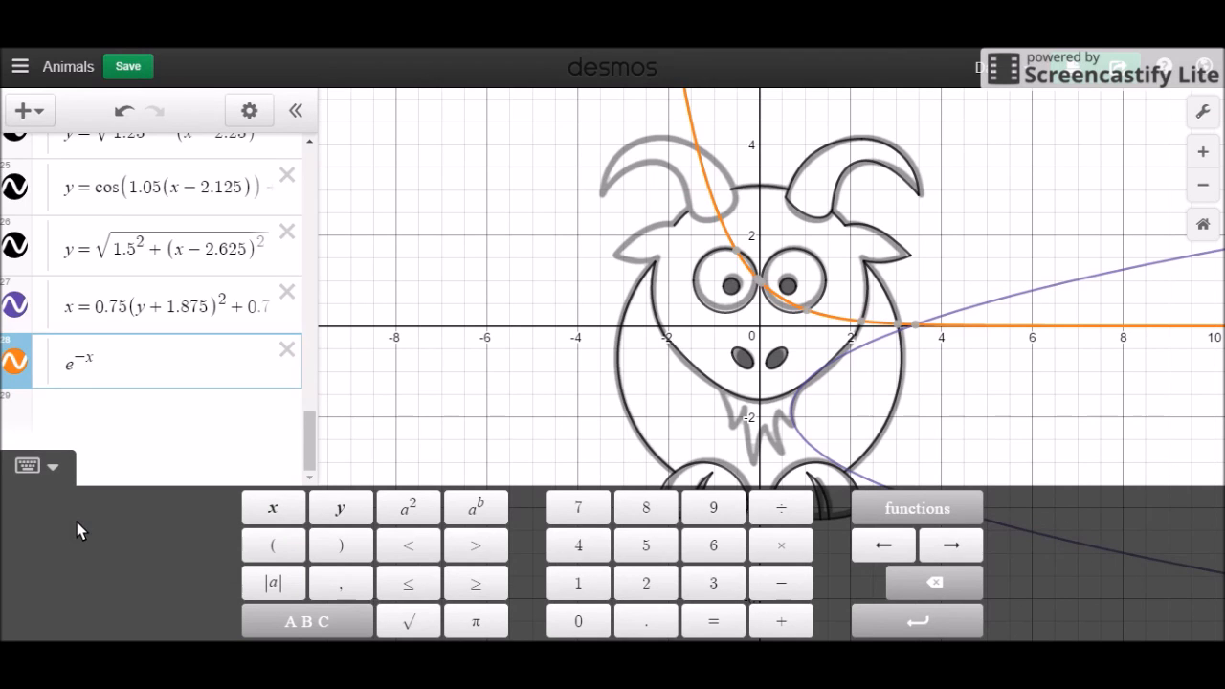
{"action": "key", "text": "BackSpace"}
{"action": "type", "text": "3"}
{"action": "key", "text": "BackSpace"}
{"action": "type", "text": "e"}
Shift the orange exponential down by subtracting 2 after its power.
{"action": "key", "text": "Right"}
{"action": "key", "text": "Right"}
{"action": "key", "text": "Right"}
{"action": "key", "text": "Right"}
{"action": "type", "text": "-1"}
{"action": "key", "text": "BackSpace"}
{"action": "type", "text": "2"}
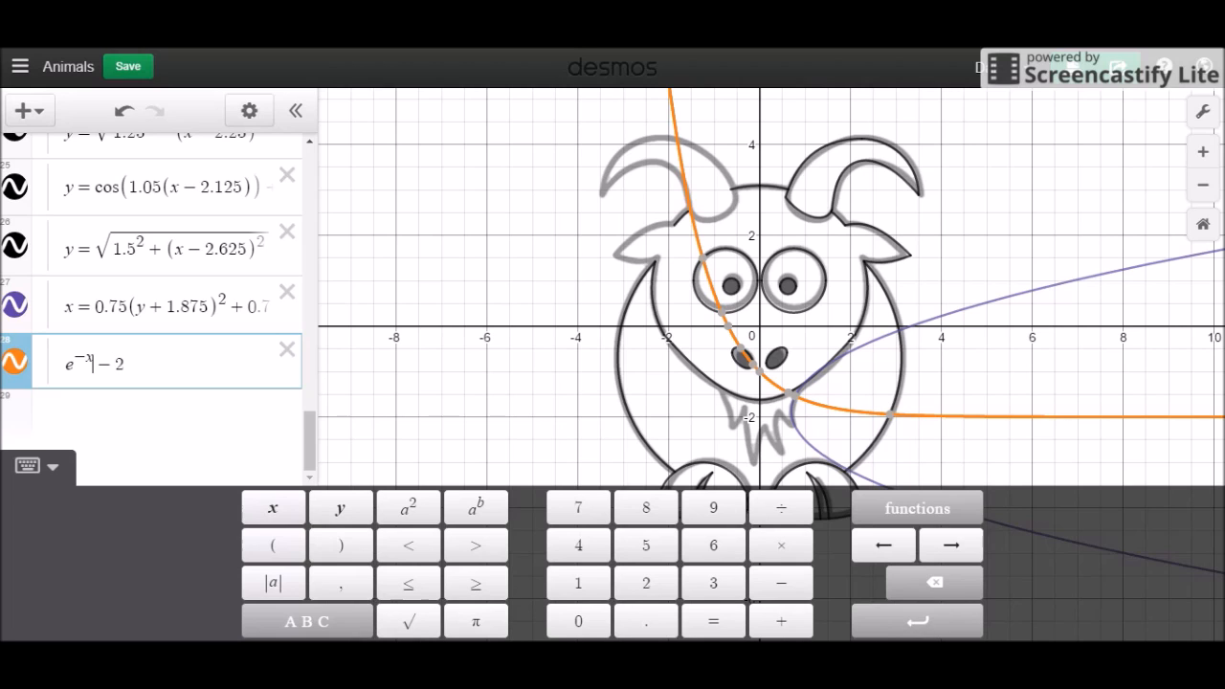
Set the orange exponential's exponent to −1.5(x − 0.5).
{"action": "type", "text": "2"}
{"action": "key", "text": "BackSpace"}
{"action": "type", "text": "1.5"}
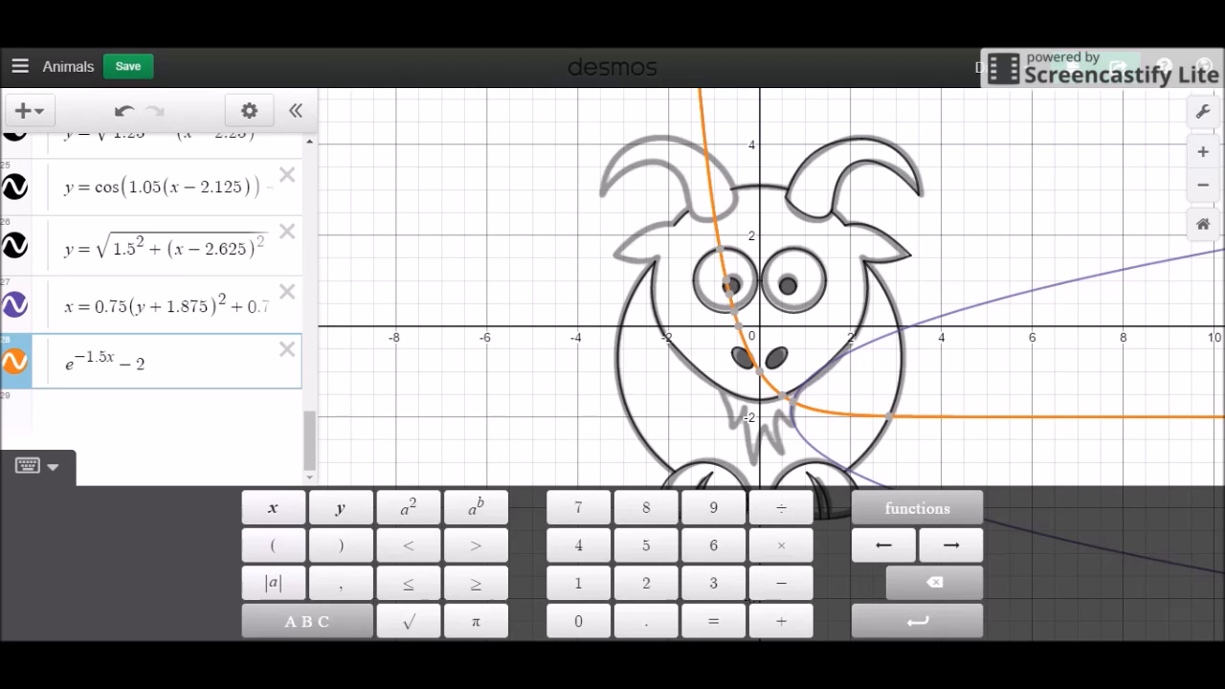
{"action": "type", "text": "("}
{"action": "key", "text": "Right"}
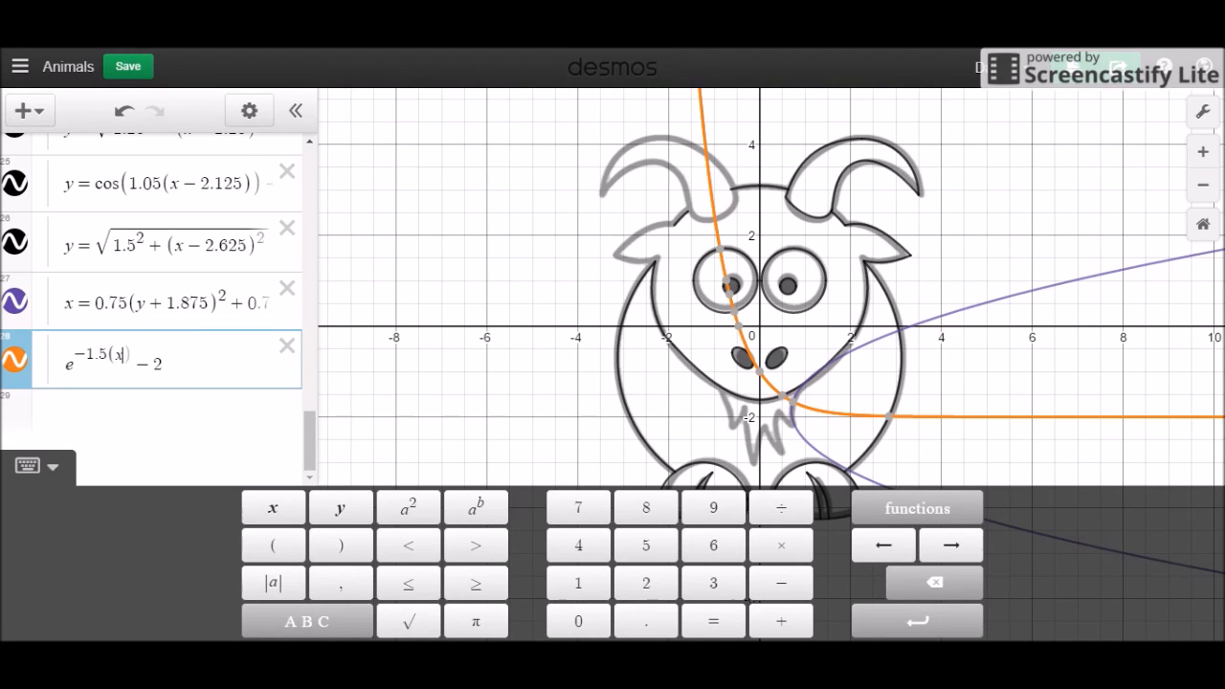
{"action": "type", "text": "/"}
{"action": "key", "text": "BackSpace"}
{"action": "type", "text": "-0.5"}
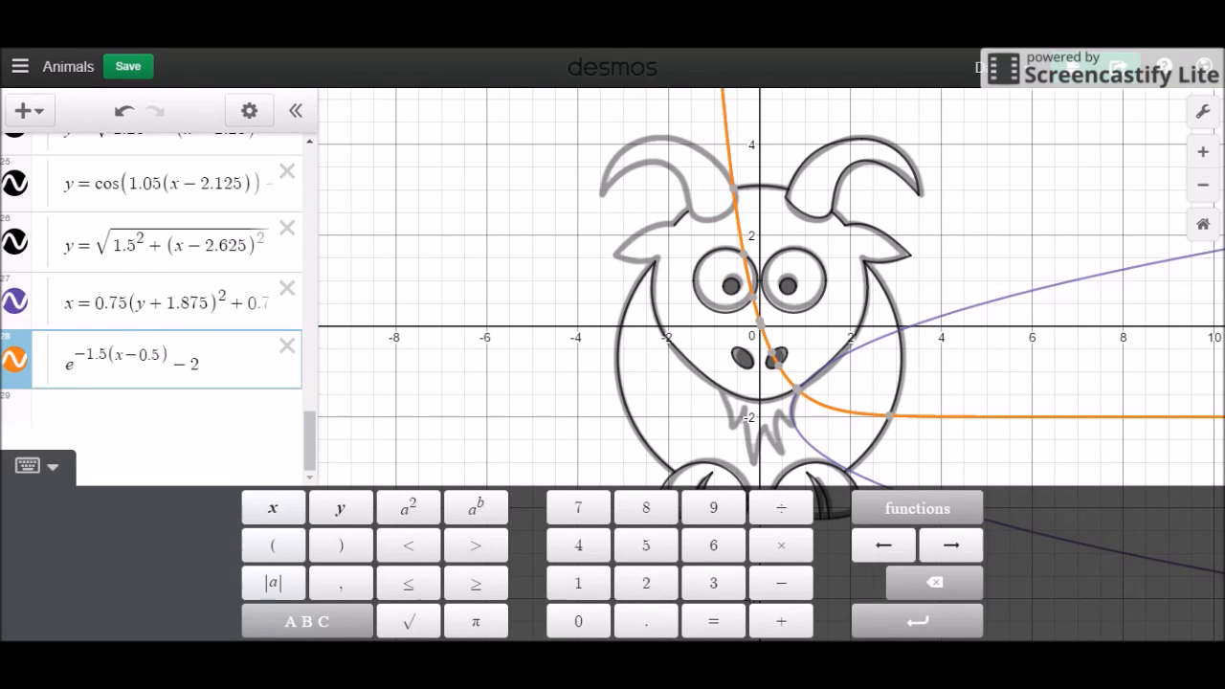
Set the exponential's subtracted constant to 2.875, trying 3 first.
{"action": "key", "text": "Right"}
{"action": "key", "text": "Right"}
{"action": "key", "text": "Right"}
{"action": "key", "text": "BackSpace"}
{"action": "type", "text": "3"}
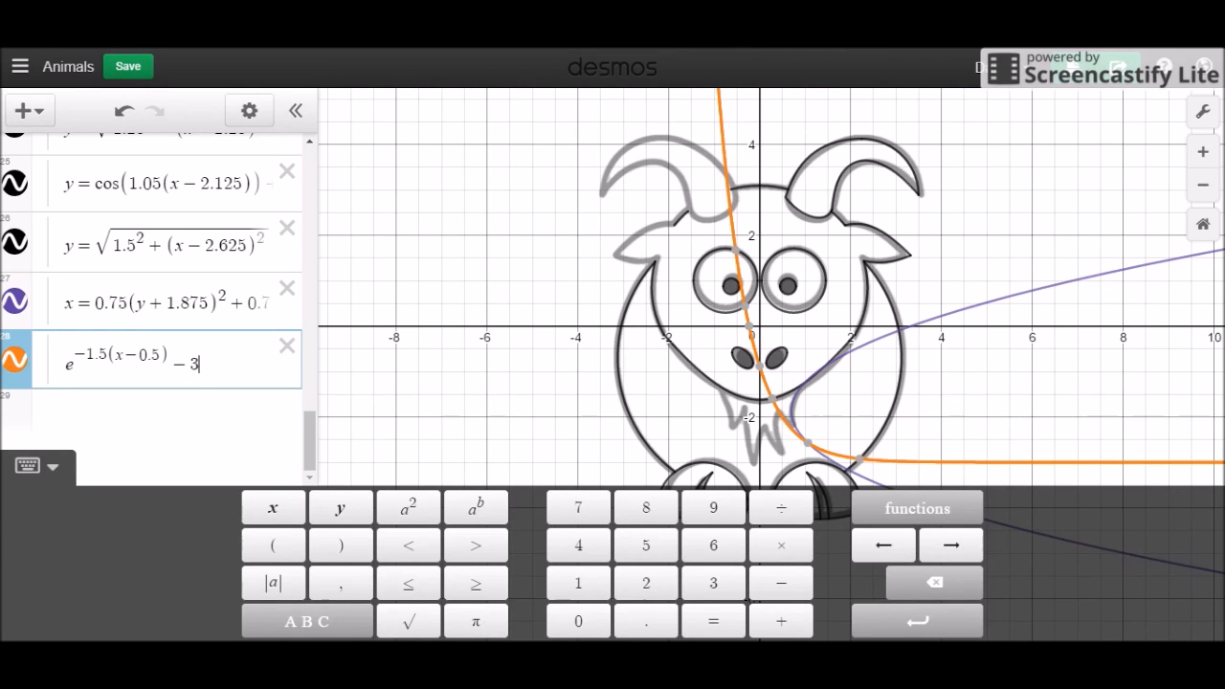
{"action": "key", "text": "BackSpace"}
{"action": "type", "text": "2.8"}
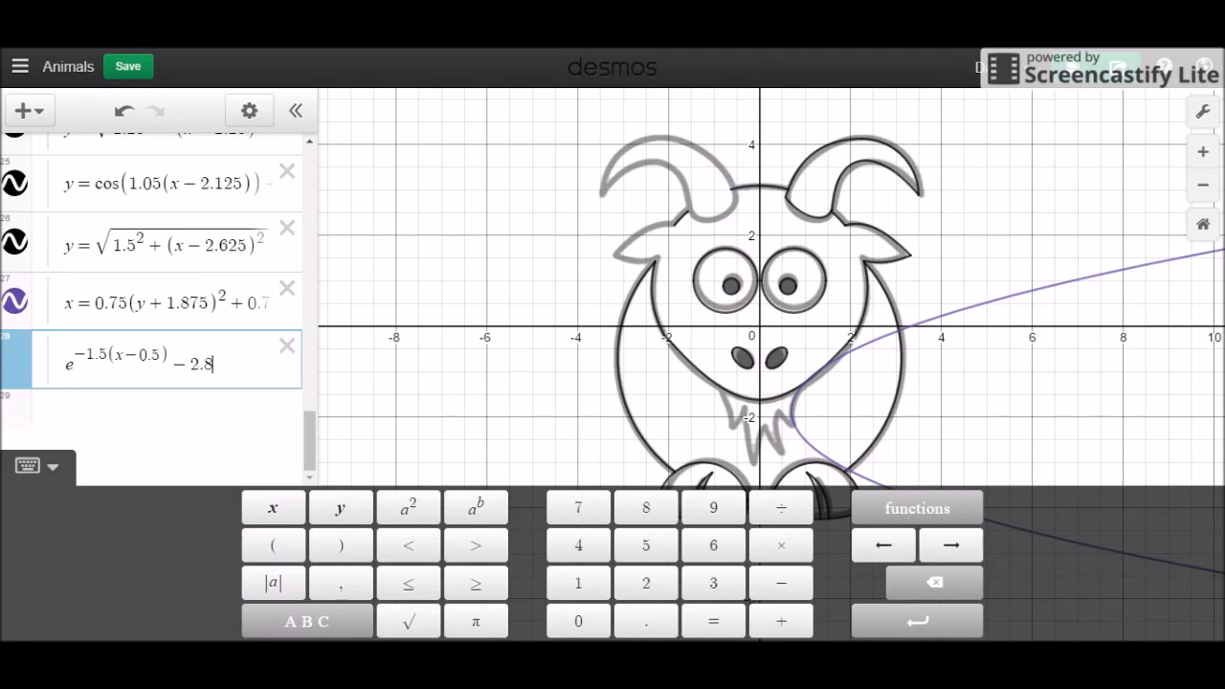
{"action": "type", "text": "75"}
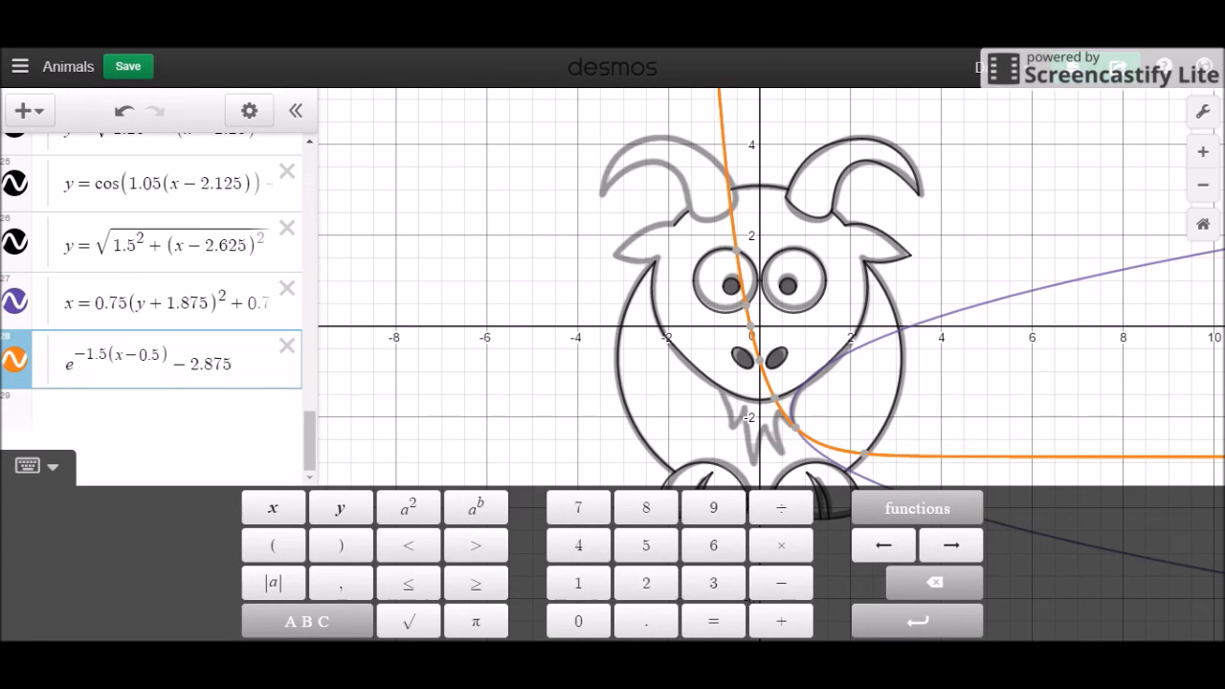
Set the coefficient in the exponential's exponent to −1.25, trying −1.375 first.
{"action": "key", "text": "Left"}
{"action": "key", "text": "Left"}
{"action": "key", "text": "Left"}
{"action": "key", "text": "Left"}
{"action": "key", "text": "Left"}
{"action": "key", "text": "Left"}
{"action": "key", "text": "Left"}
{"action": "key", "text": "Left"}
{"action": "key", "text": "Left"}
{"action": "key", "text": "Left"}
{"action": "key", "text": "Left"}
{"action": "key", "text": "Left"}
{"action": "key", "text": "Left"}
{"action": "key", "text": "Left"}
{"action": "type", "text": "37"}
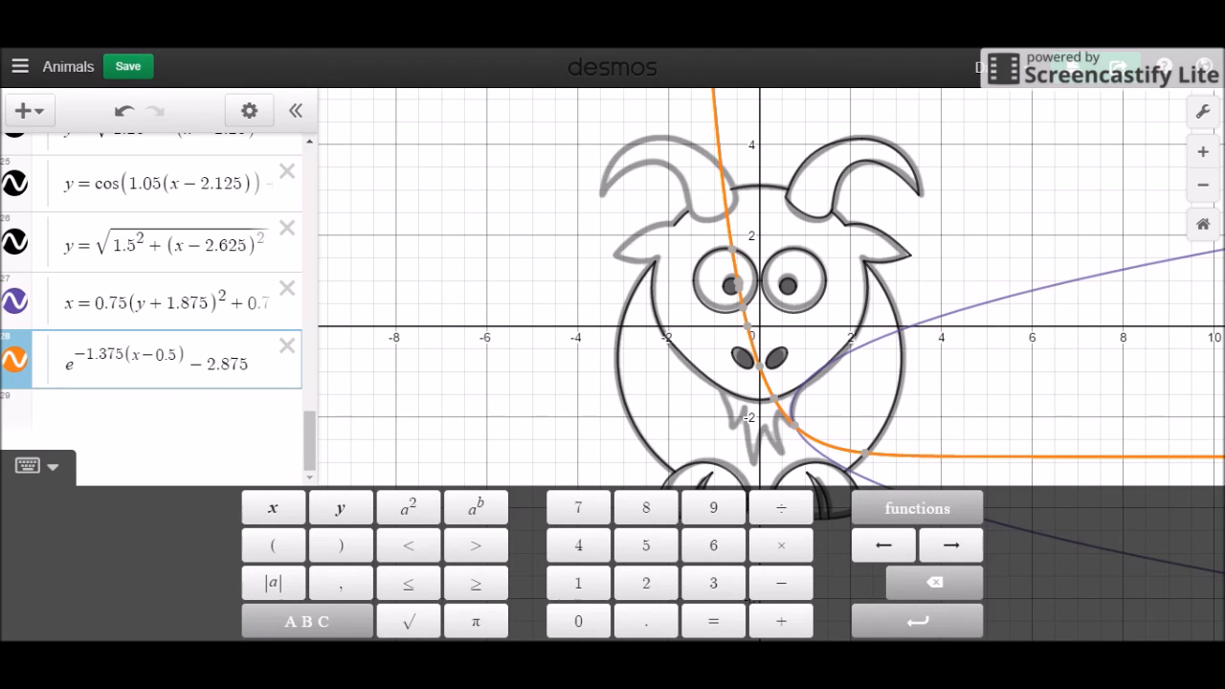
{"action": "key", "text": "BackSpace"}
{"action": "key", "text": "BackSpace"}
{"action": "type", "text": "2"}
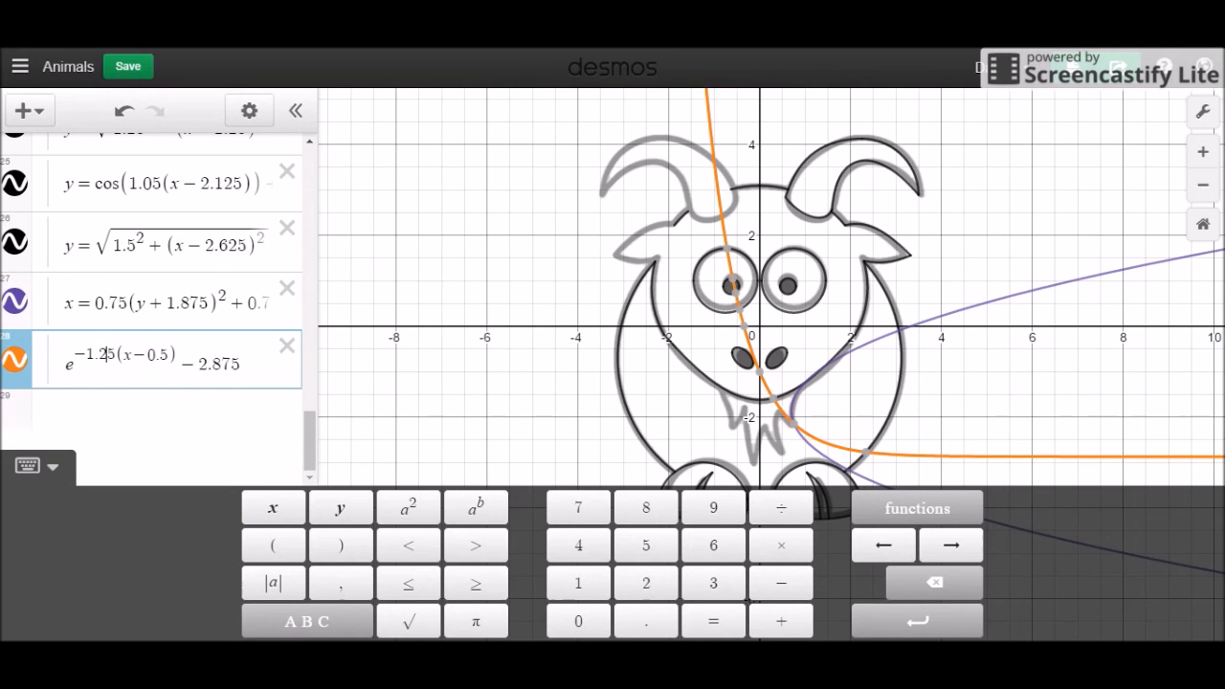
Restrict the purple parabola to −1.242 ≥ y ≥ −2.149, using its intersections with the chin outline and the orange curve.
{"action": "left_click", "coordinate": [880, 339]}
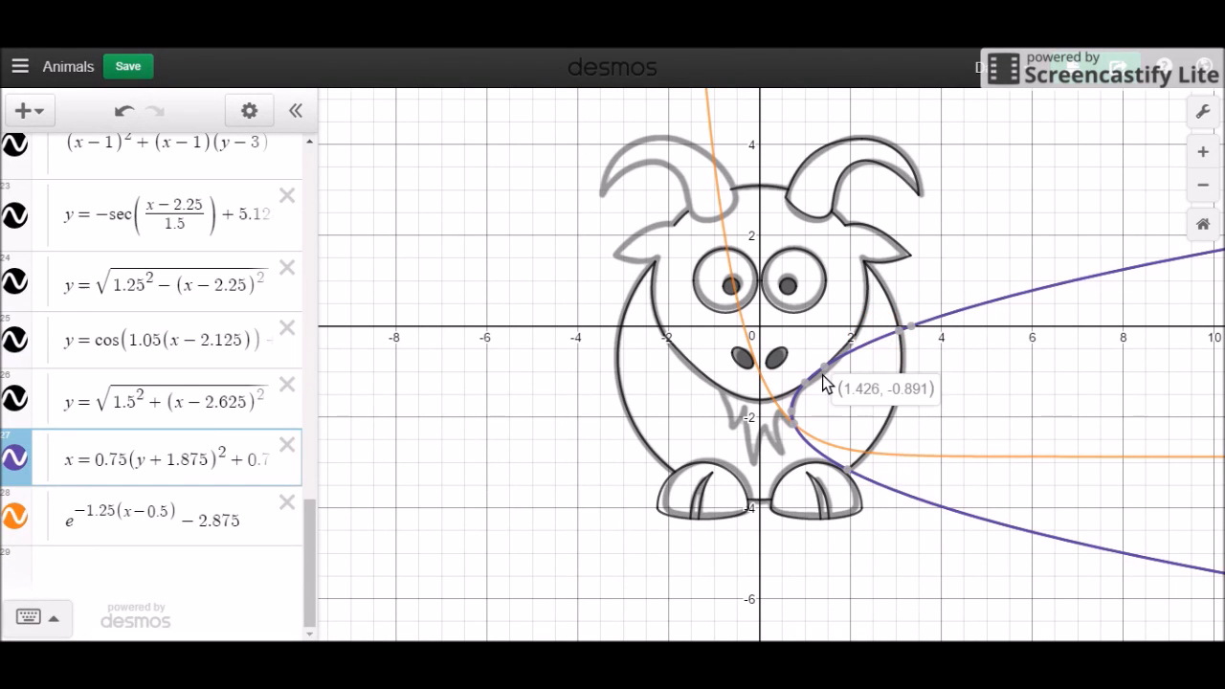
{"action": "mouse_move", "coordinate": [809, 384]}
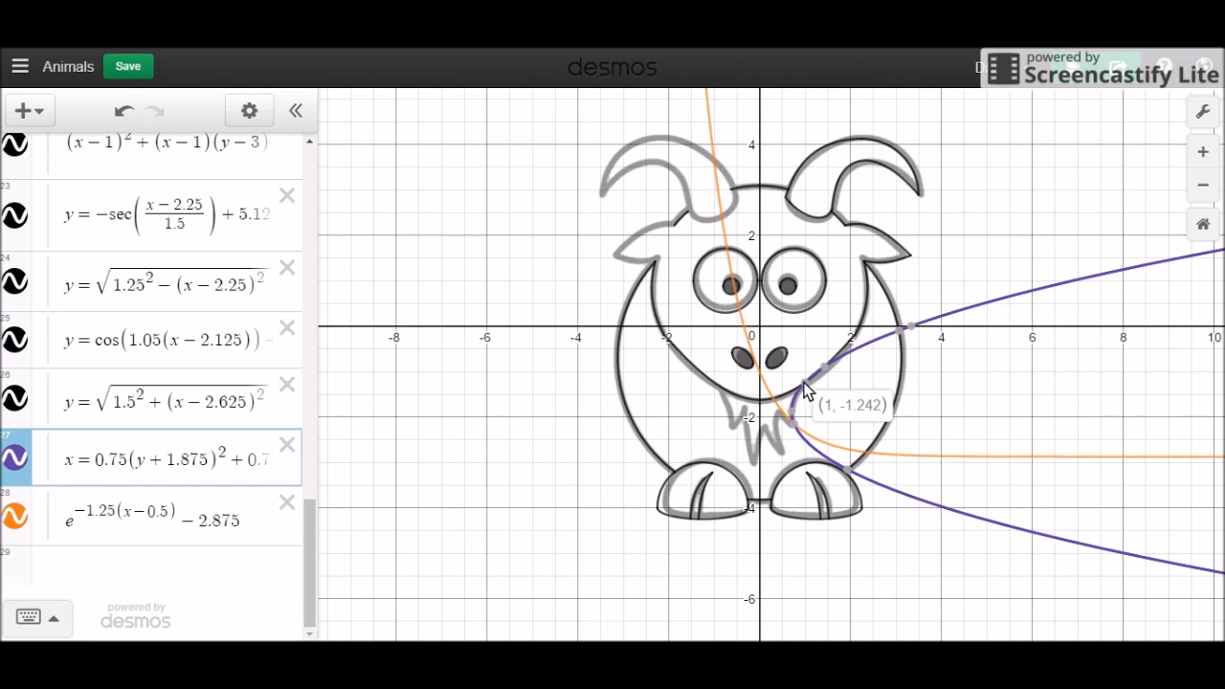
{"action": "left_click", "coordinate": [805, 383]}
{"action": "left_click", "coordinate": [261, 447]}
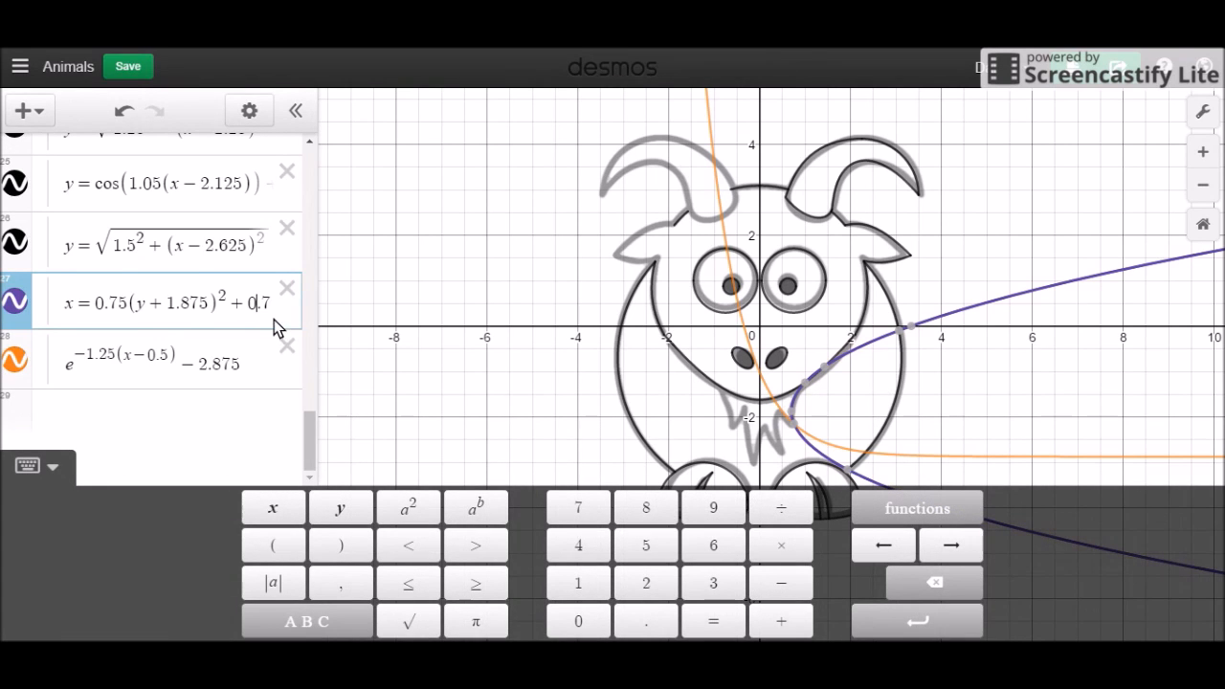
{"action": "left_click", "coordinate": [273, 303]}
{"action": "type", "text": "{-1.242>=y"}
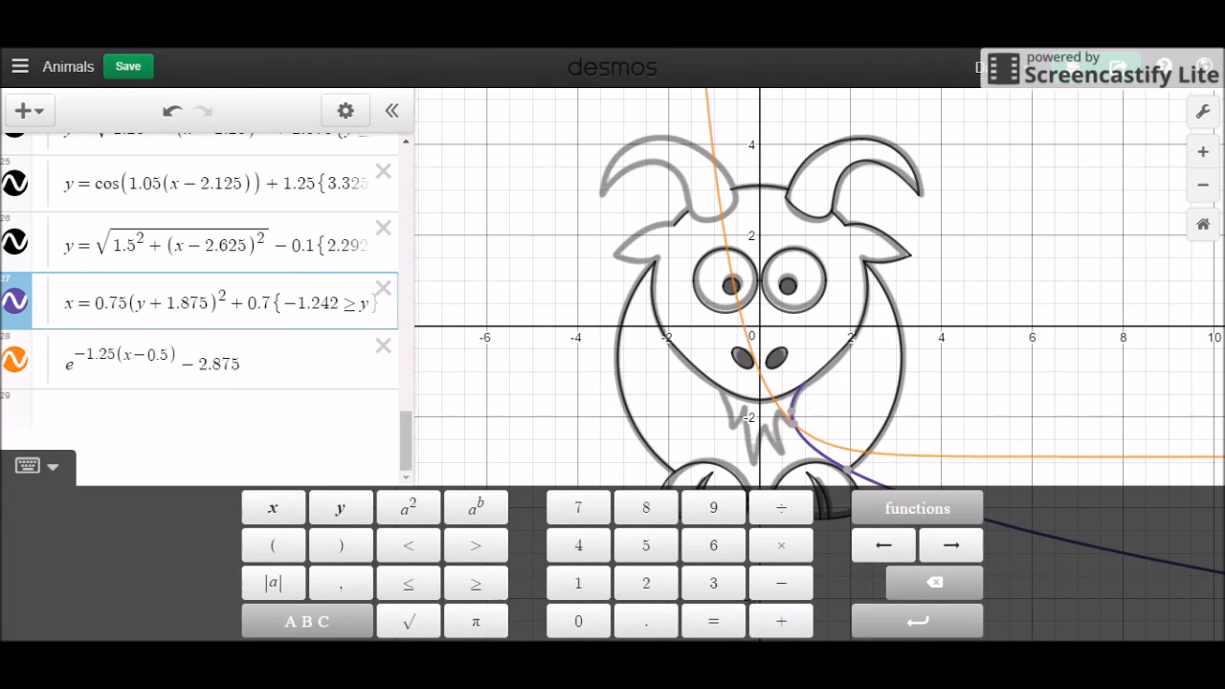
{"action": "mouse_move", "coordinate": [793, 431]}
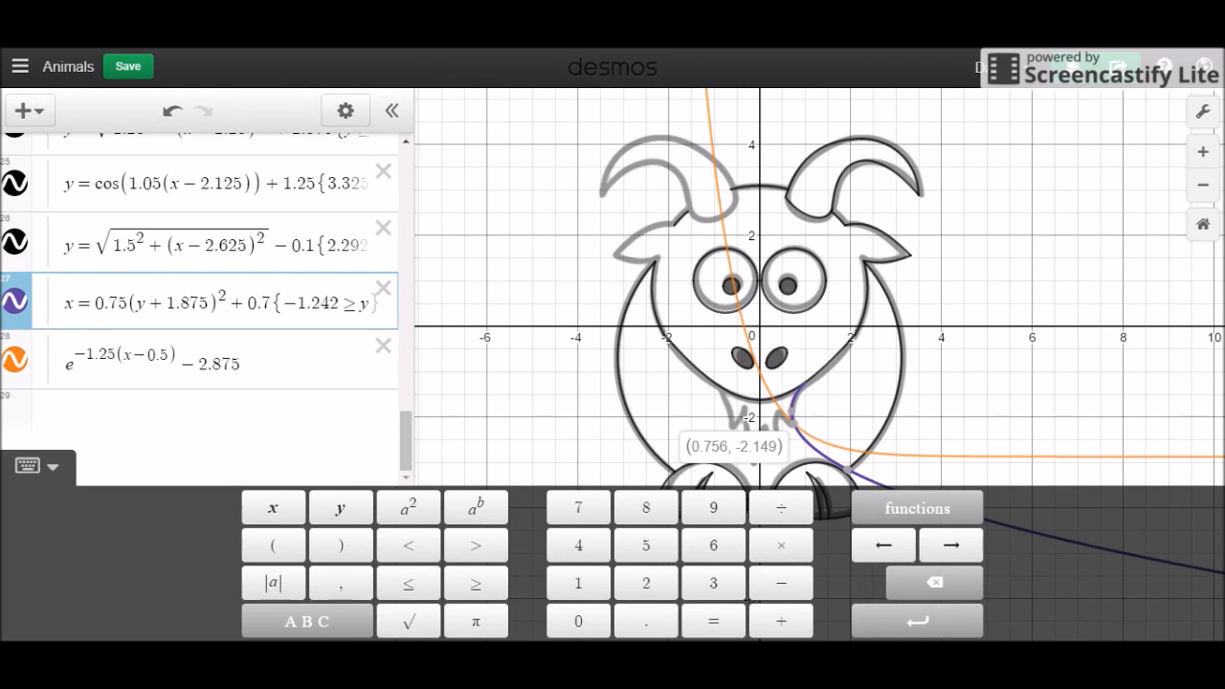
{"action": "type", "text": ">=-2.146"}
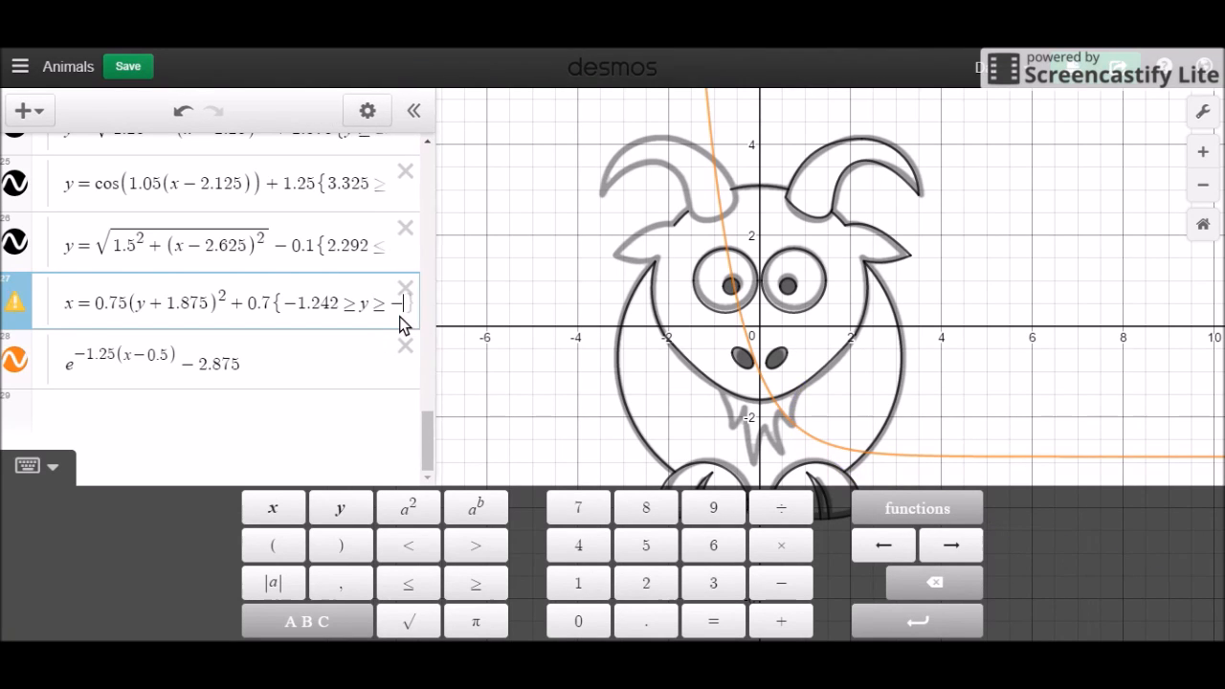
{"action": "key", "text": "BackSpace"}
{"action": "type", "text": "9"}
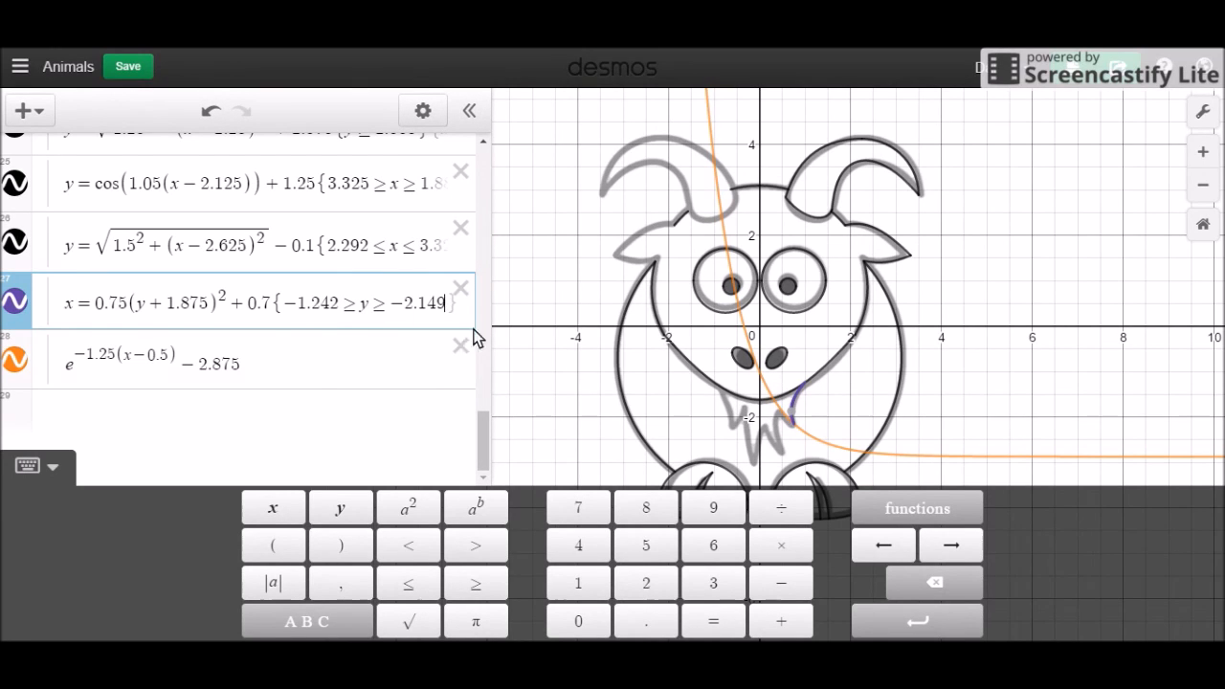
Add the hyperbola (x)² − (y)² = 1 as a new expression below the exponential.
{"action": "left_click", "coordinate": [307, 366]}
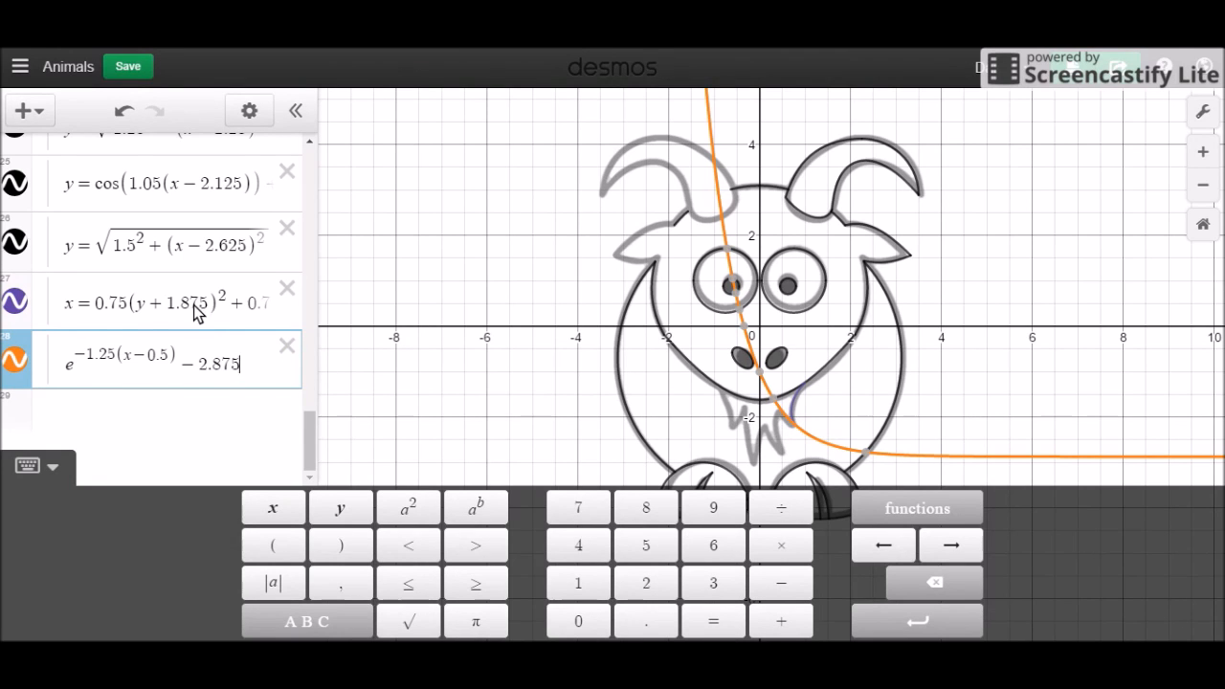
{"action": "key", "text": "Return"}
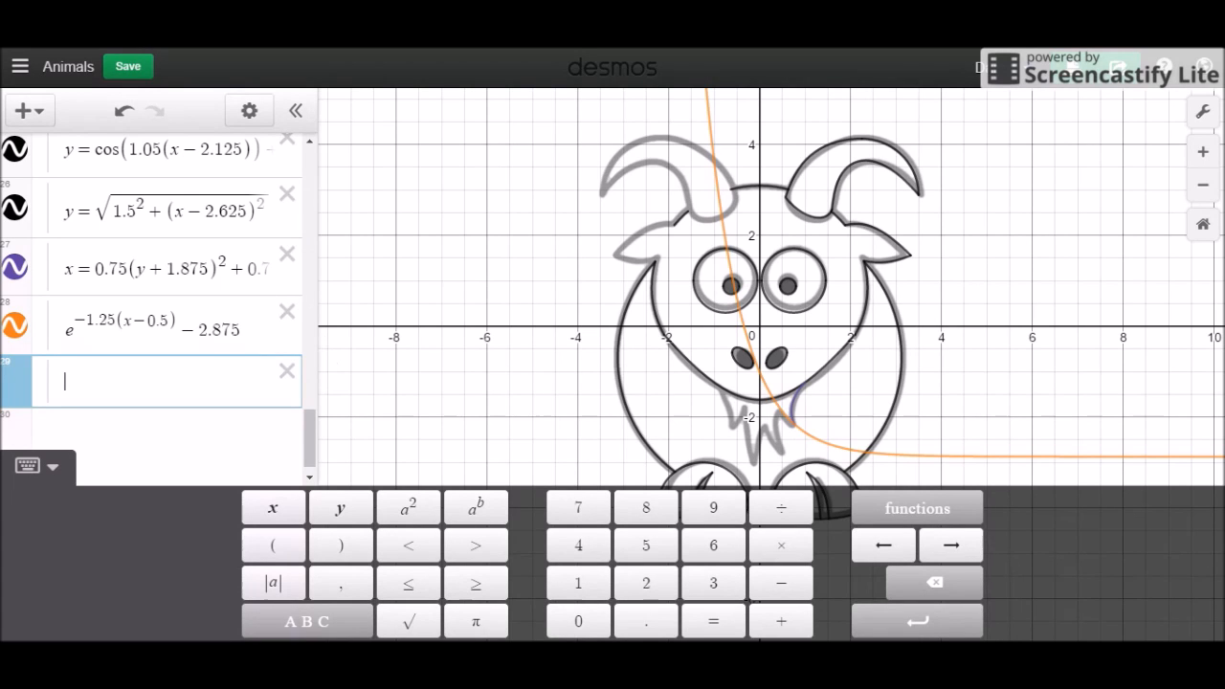
{"action": "type", "text": "y="}
{"action": "key", "text": "BackSpace"}
{"action": "key", "text": "BackSpace"}
{"action": "type", "text": "(x"}
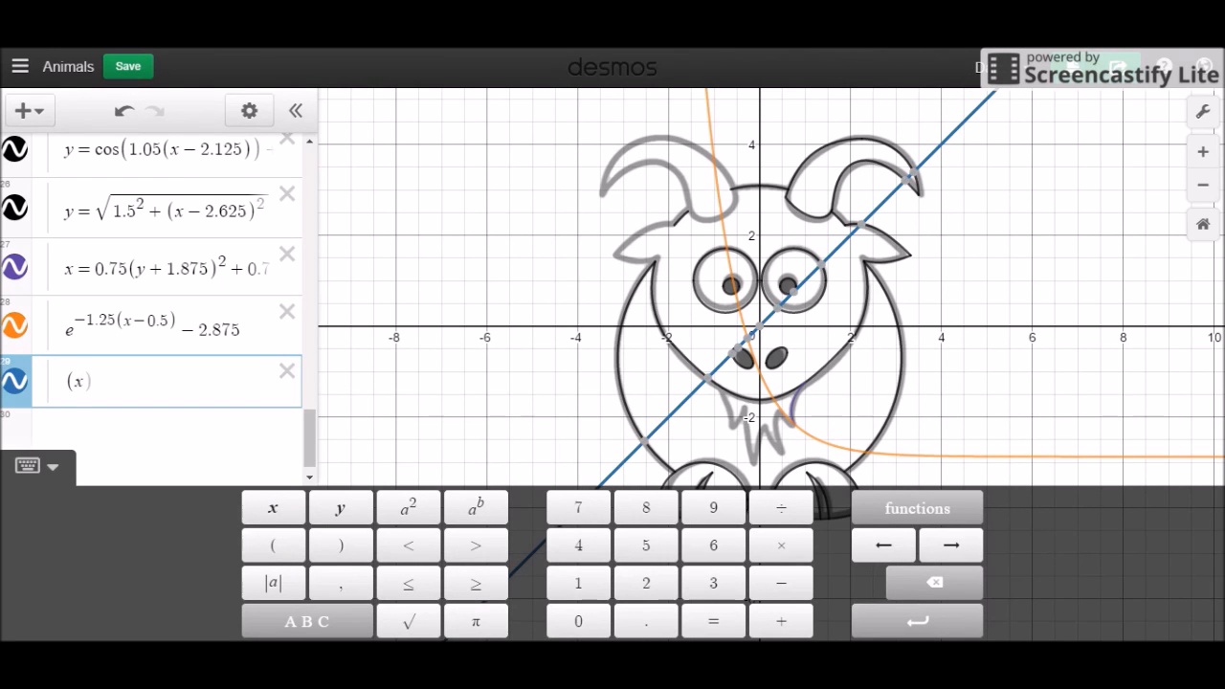
{"action": "type", "text": ")^2"}
{"action": "type", "text": "-(y"}
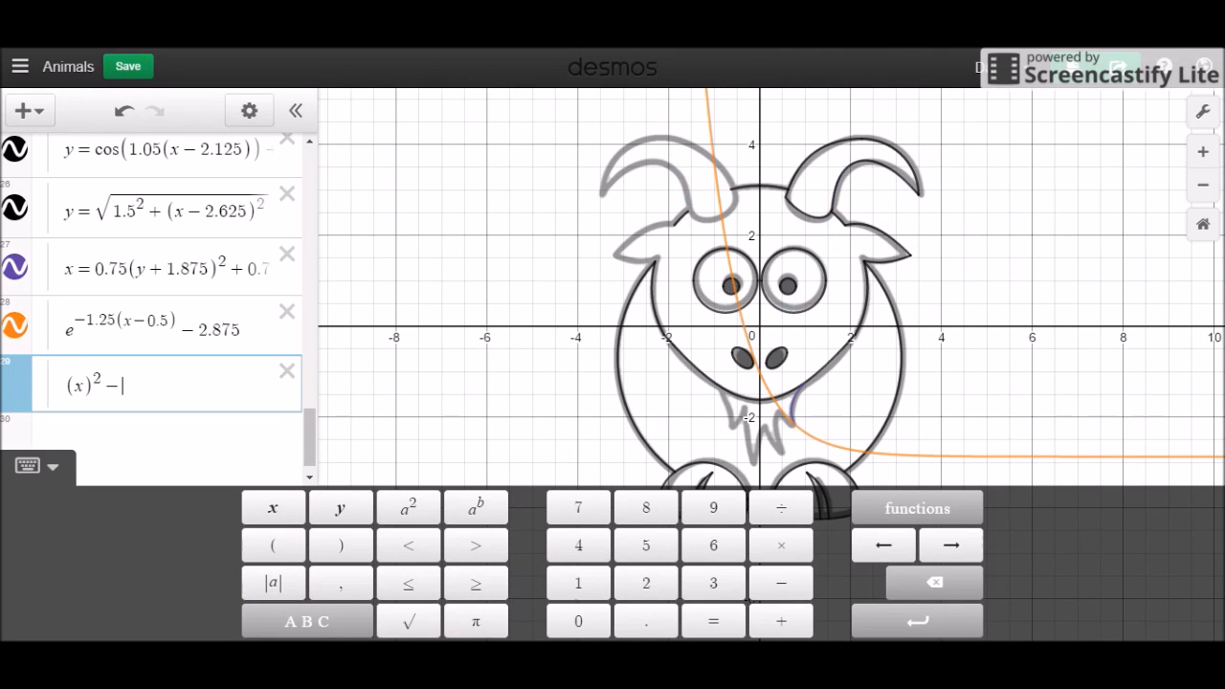
{"action": "type", "text": ")^2=1"}
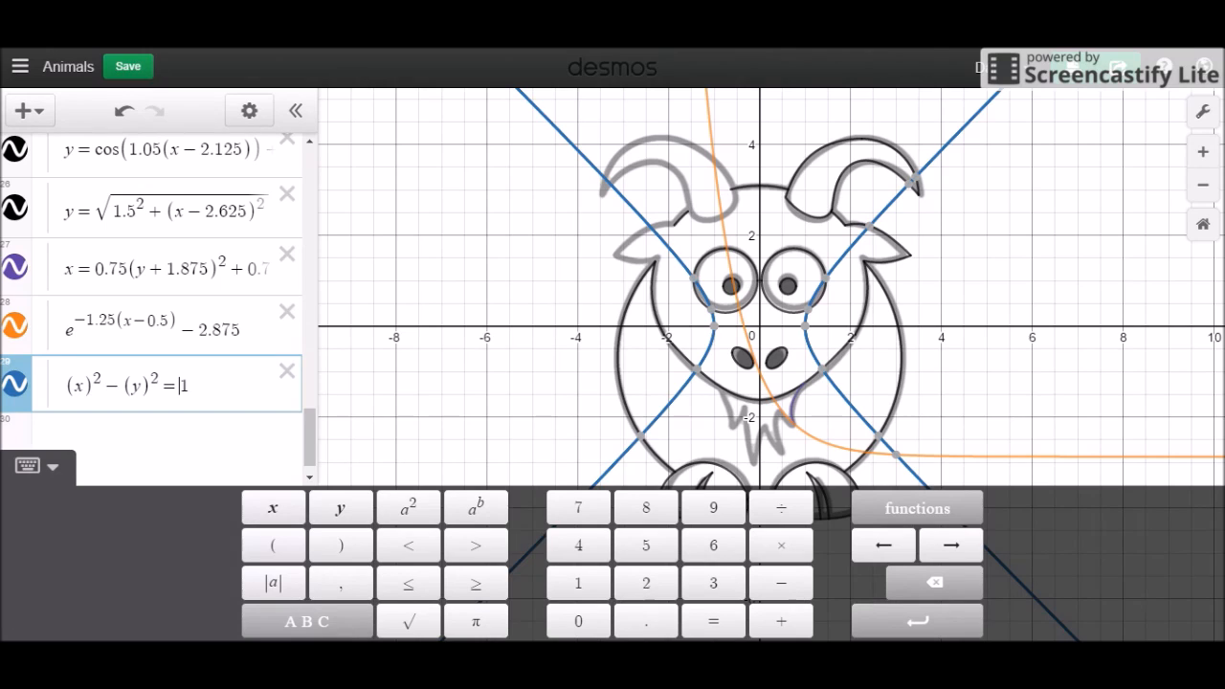
Shift the hyperbola by using x + 0.5 and y + 2 in its squared terms, trying x + 1 first.
{"action": "key", "text": "Left"}
{"action": "key", "text": "Left"}
{"action": "key", "text": "Left"}
{"action": "key", "text": "Left"}
{"action": "key", "text": "Left"}
{"action": "key", "text": "Left"}
{"action": "key", "text": "Left"}
{"action": "key", "text": "Left"}
{"action": "type", "text": "+1"}
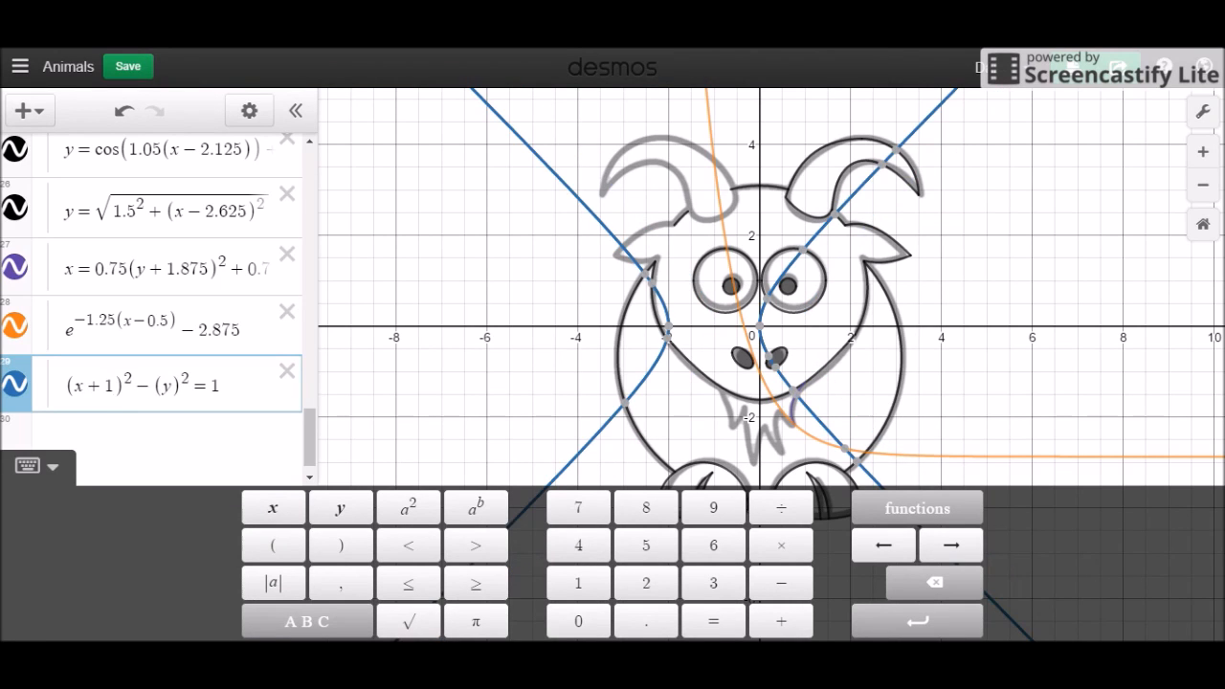
{"action": "key", "text": "BackSpace"}
{"action": "type", "text": "0.5"}
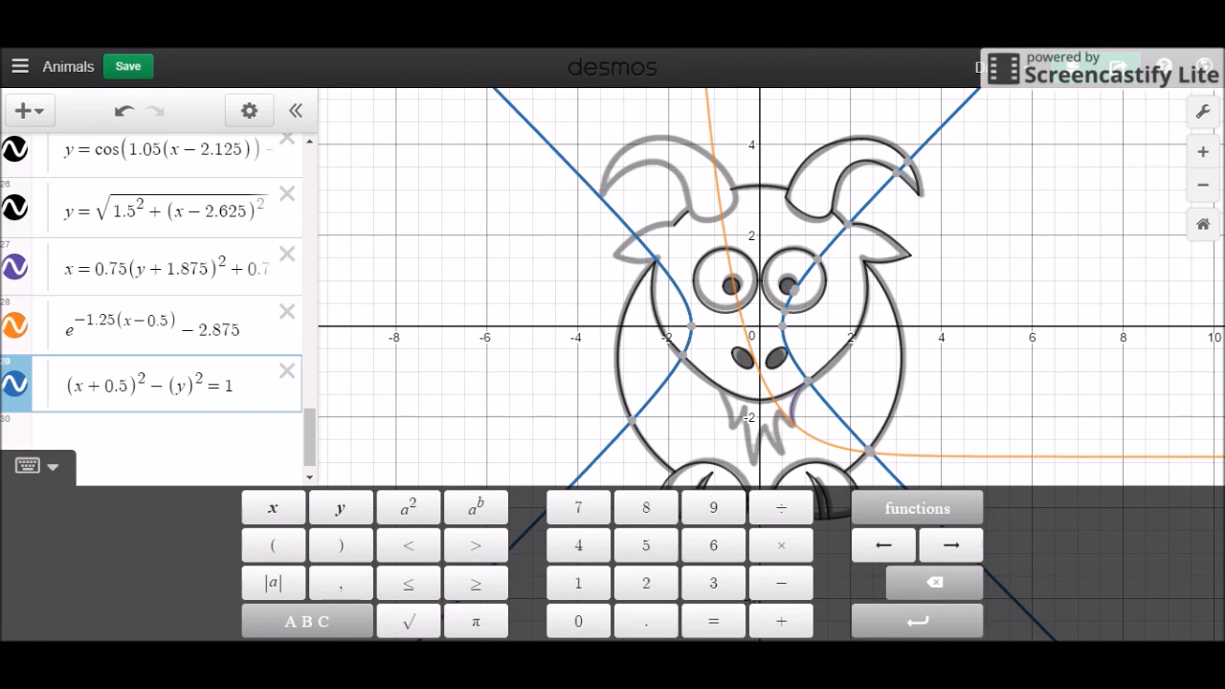
{"action": "type", "text": "+2"}
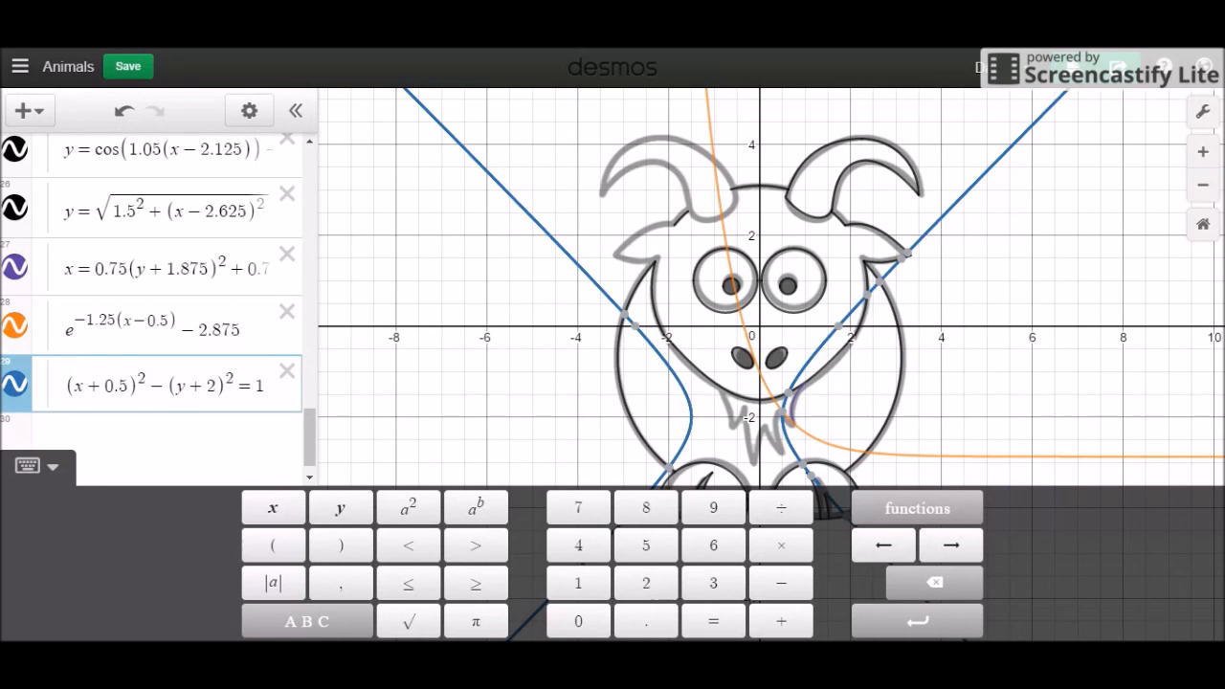
Divide the hyperbola's (y + 2)² term by 1.25².
{"action": "key", "text": "Left"}
{"action": "key", "text": "Right"}
{"action": "key", "text": "Right"}
{"action": "key", "text": "Right"}
{"action": "key", "text": "Right"}
{"action": "key", "text": "Right"}
{"action": "type", "text": "/"}
{"action": "type", "text": "1^2"}
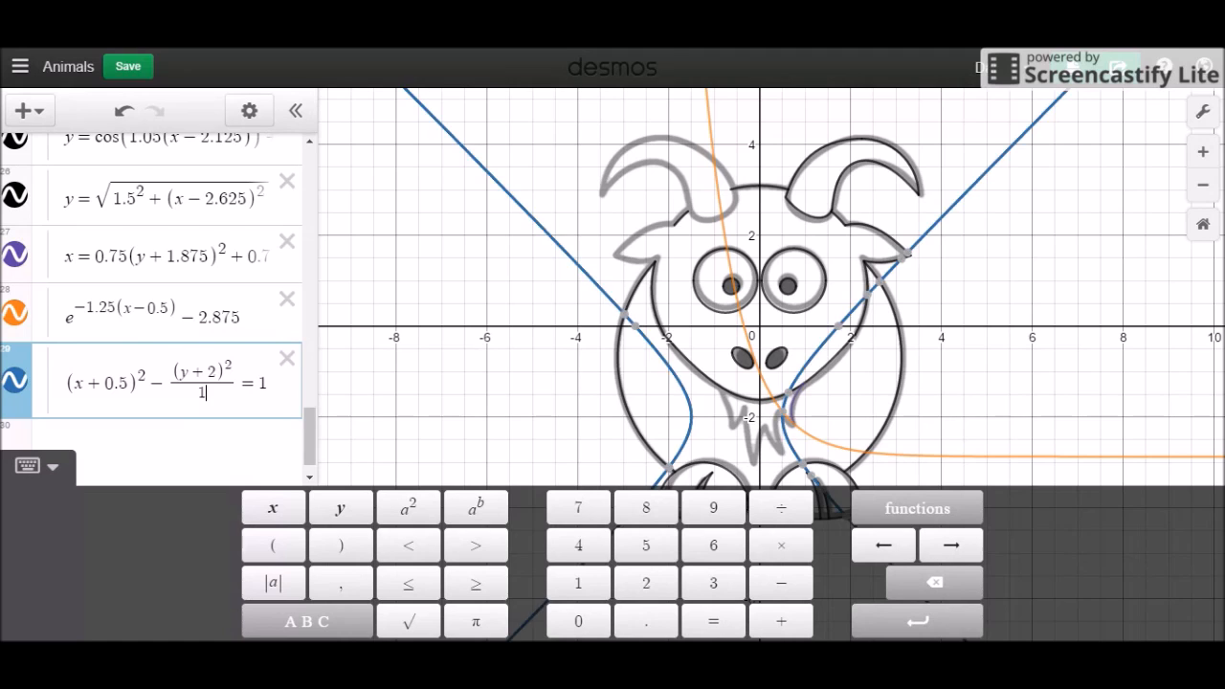
{"action": "type", "text": ".25^2"}
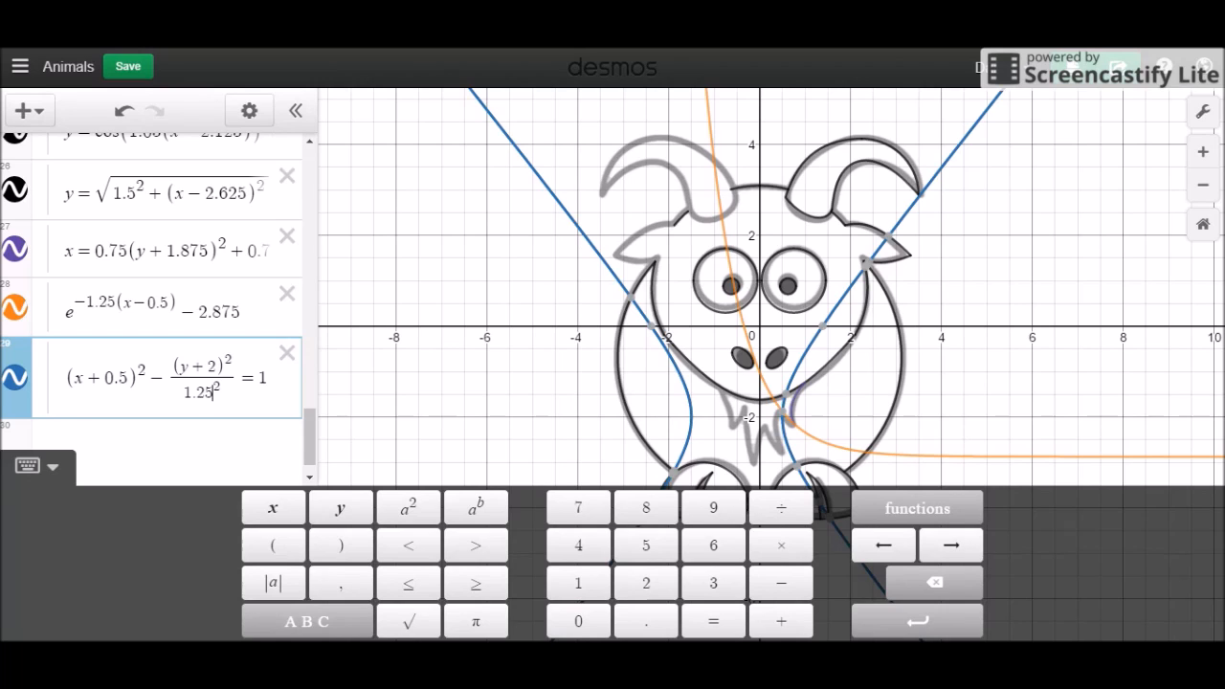
Set the hyperbola's horizontal shift to x + 0.625.
{"action": "key", "text": "Left"}
{"action": "type", "text": "62"}
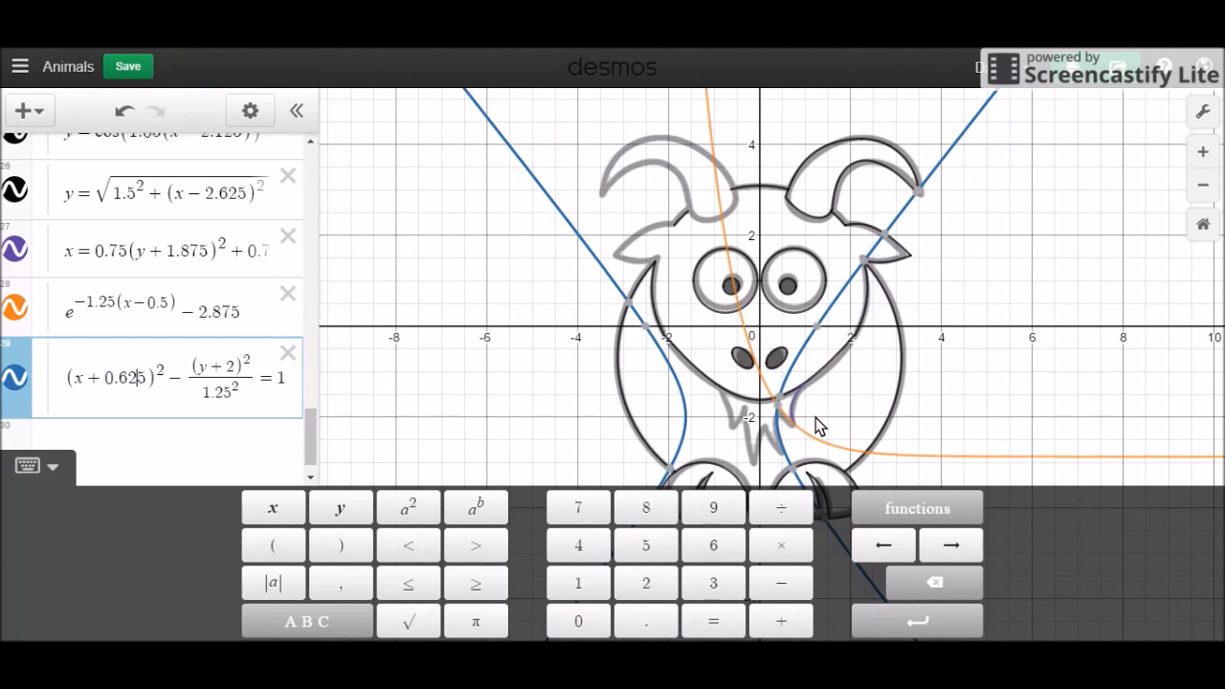
{"action": "key", "text": "BackSpace"}
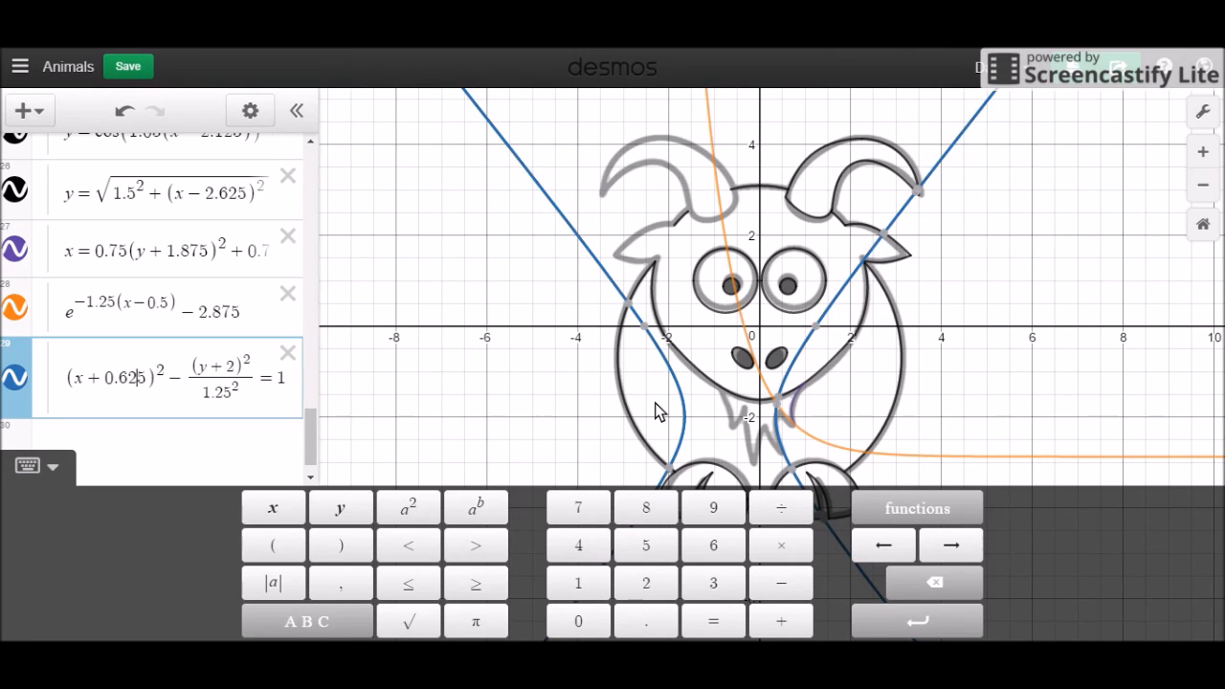
{"action": "type", "text": "2"}
Inspect the crossing point of the exponential and the hyperbola, and the y-limits in the beard parabola's restriction.
{"action": "left_click", "coordinate": [781, 410]}
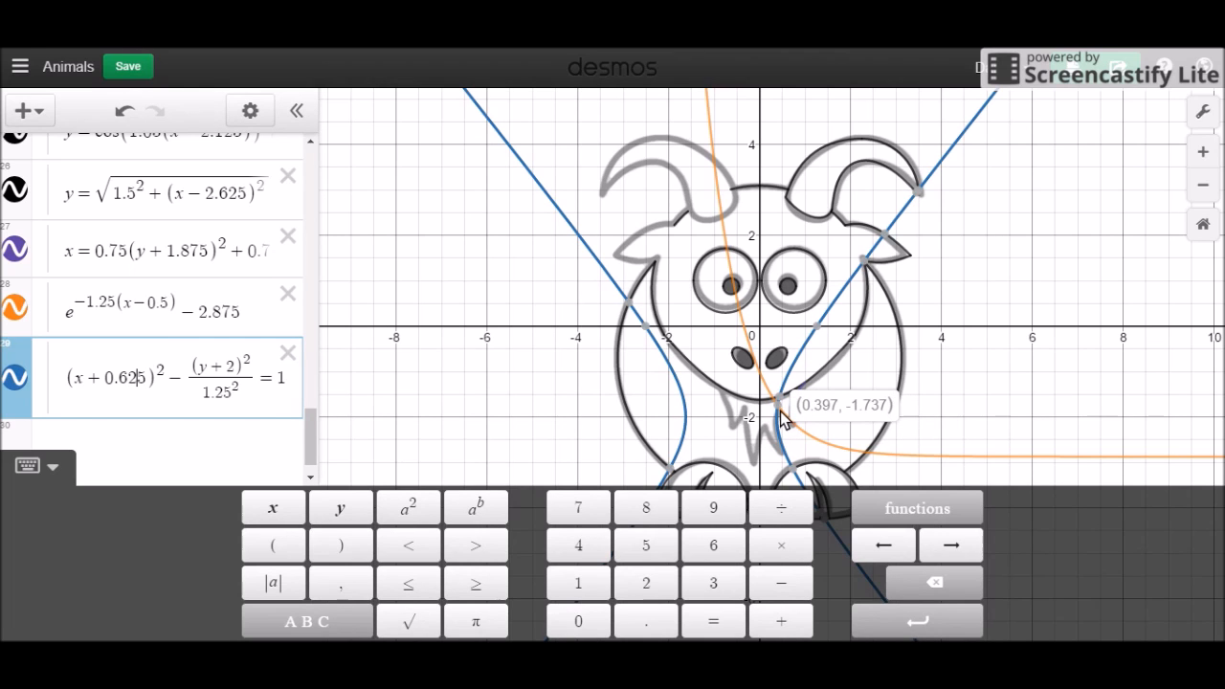
{"action": "left_click", "coordinate": [792, 419]}
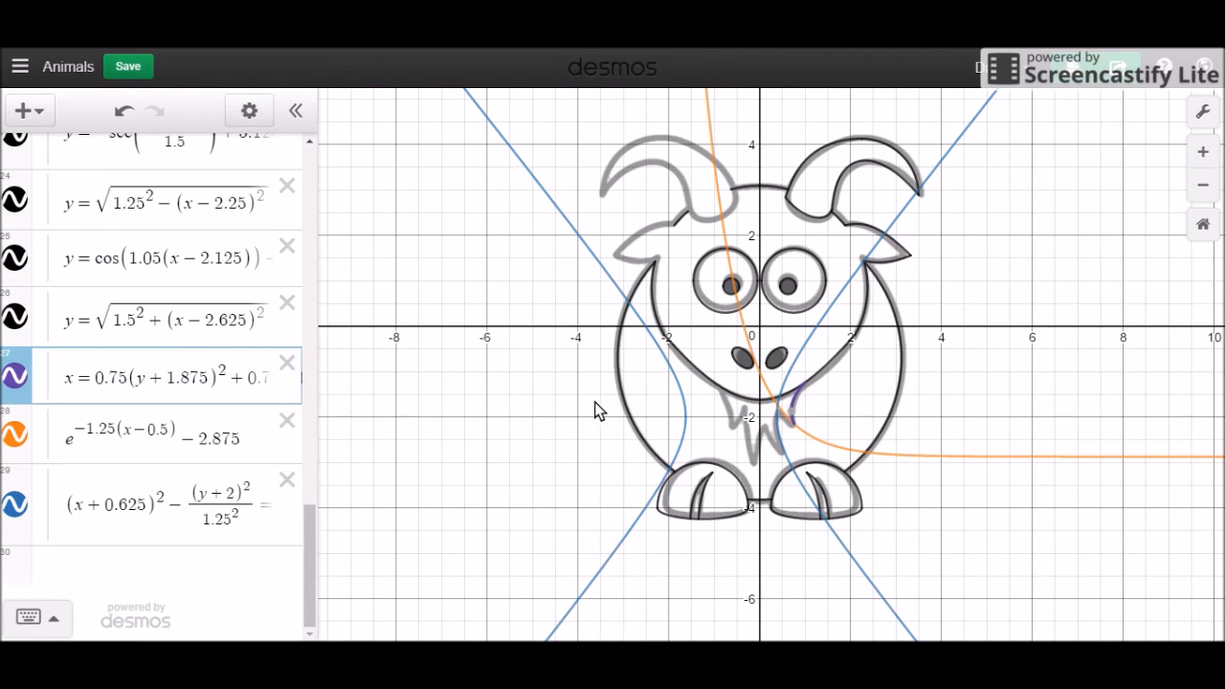
{"action": "left_click", "coordinate": [177, 377]}
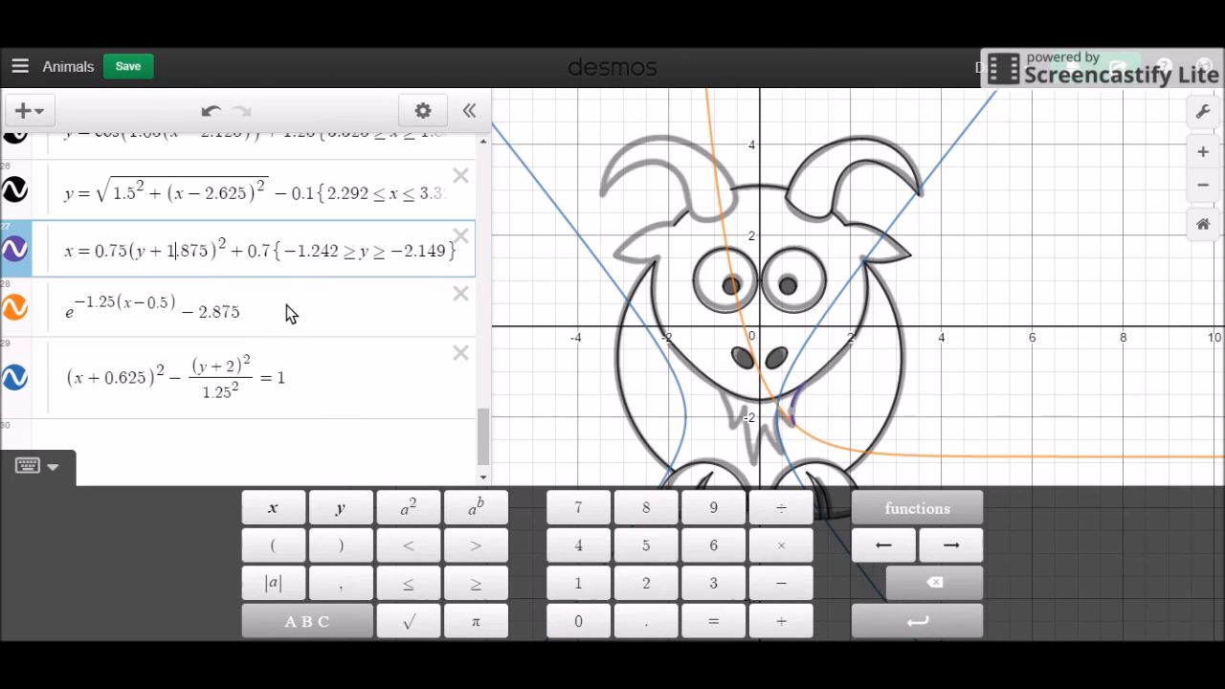
Add a restriction with the lower limit −2.149 ≤ y to the exponential expression.
{"action": "left_click", "coordinate": [286, 306]}
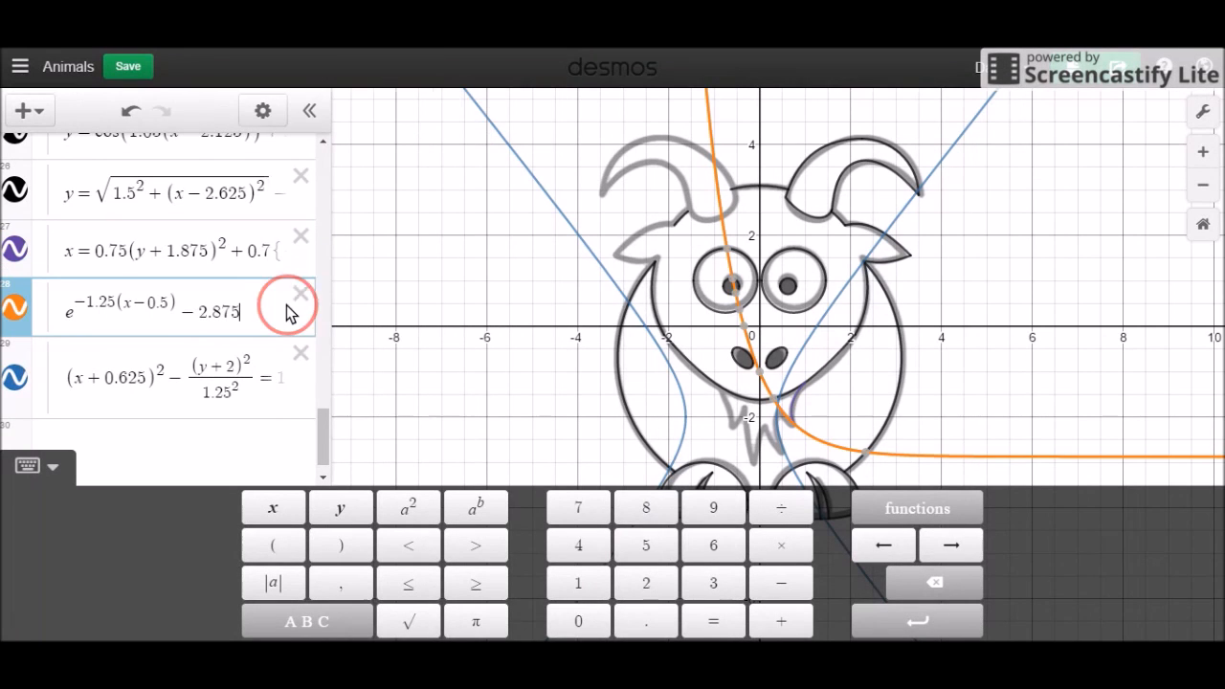
{"action": "type", "text": "{-1"}
{"action": "key", "text": "Down"}
{"action": "key", "text": "Right"}
{"action": "key", "text": "Right"}
{"action": "key", "text": "Right"}
{"action": "key", "text": "Right"}
{"action": "key", "text": "Right"}
{"action": "key", "text": "Right"}
{"action": "key", "text": "Right"}
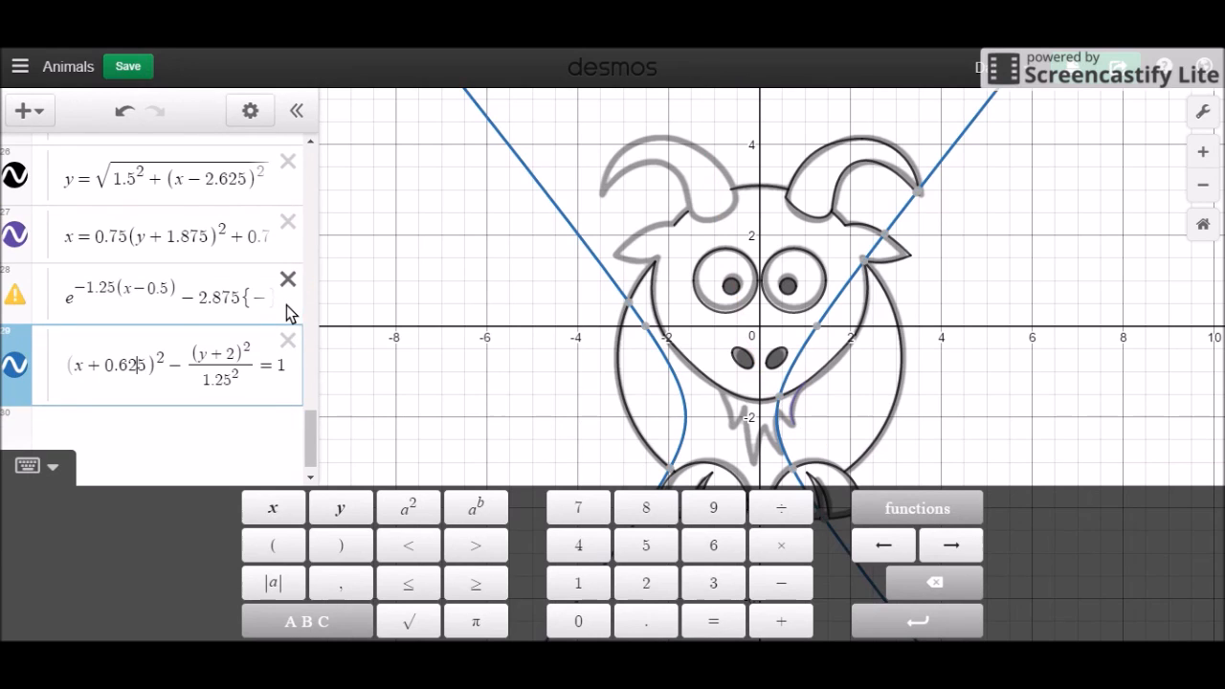
{"action": "left_click", "coordinate": [199, 302]}
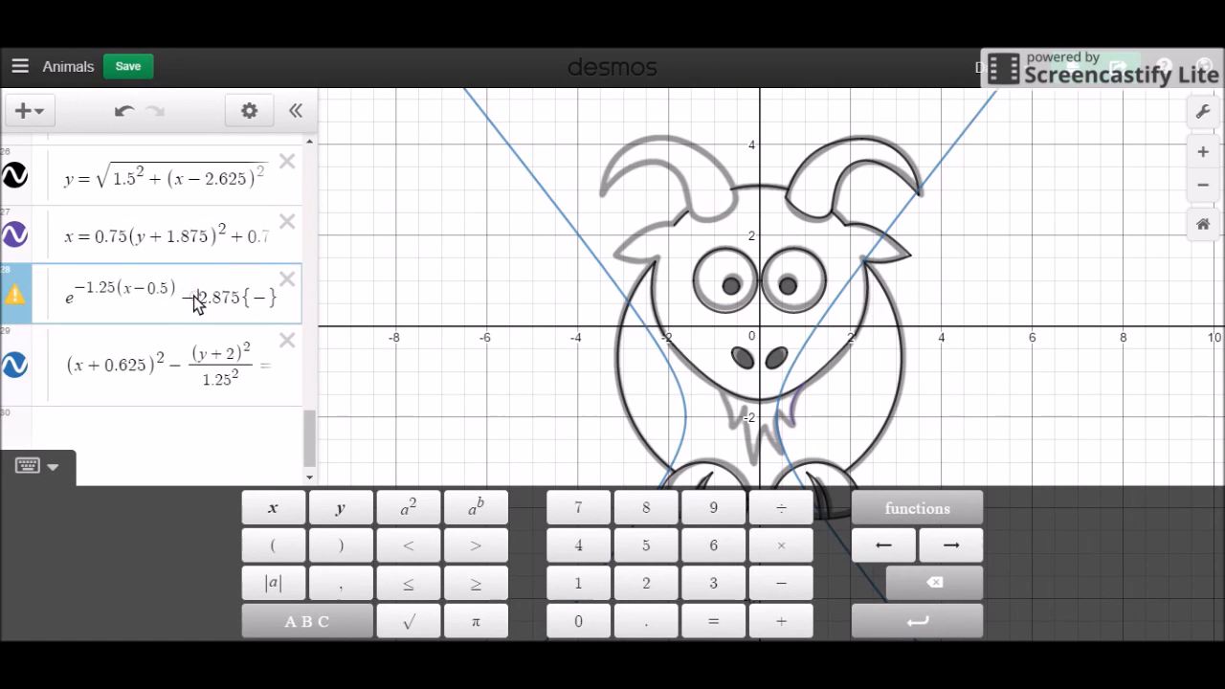
{"action": "left_click", "coordinate": [257, 297]}
{"action": "type", "text": "2.14"}
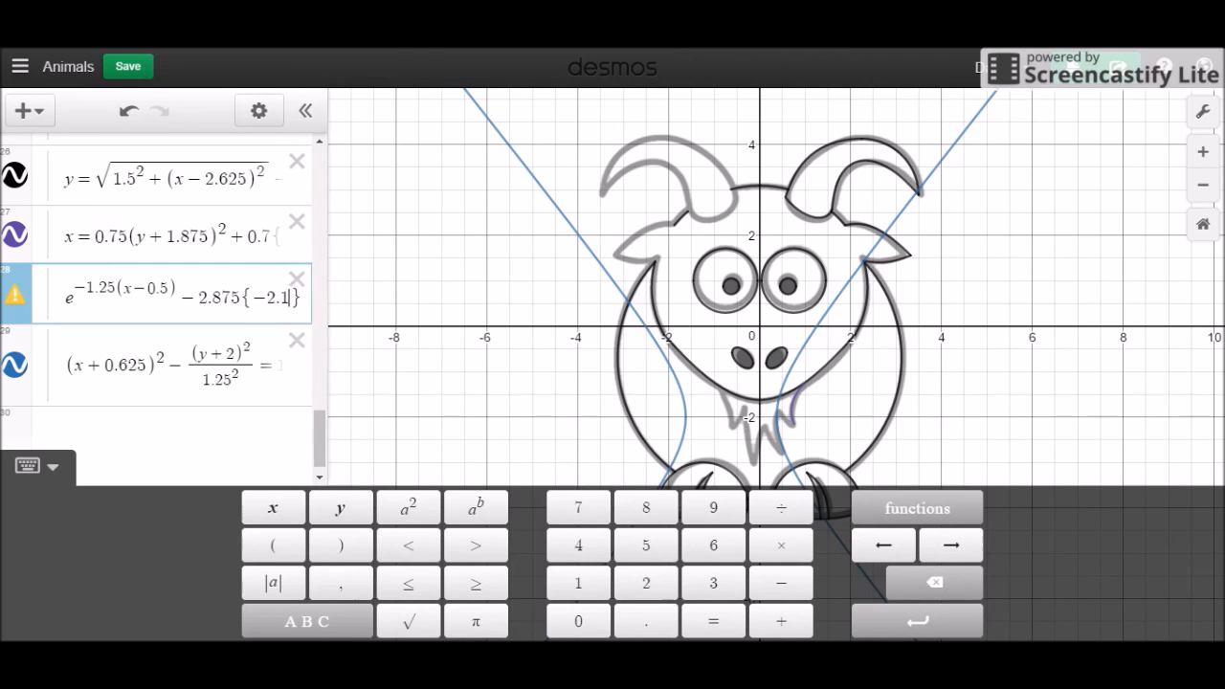
{"action": "type", "text": "9<=y"}
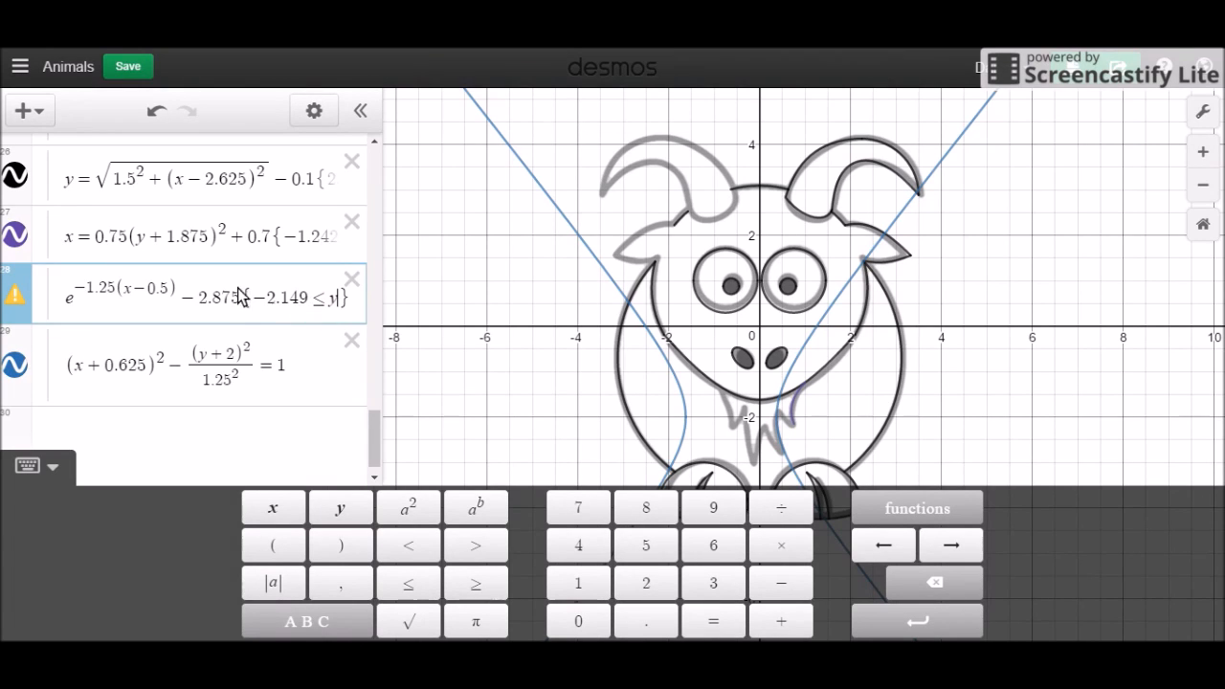
Turn the exponential expression into an equation by putting y = in front of it.
{"action": "mouse_move", "coordinate": [15, 298]}
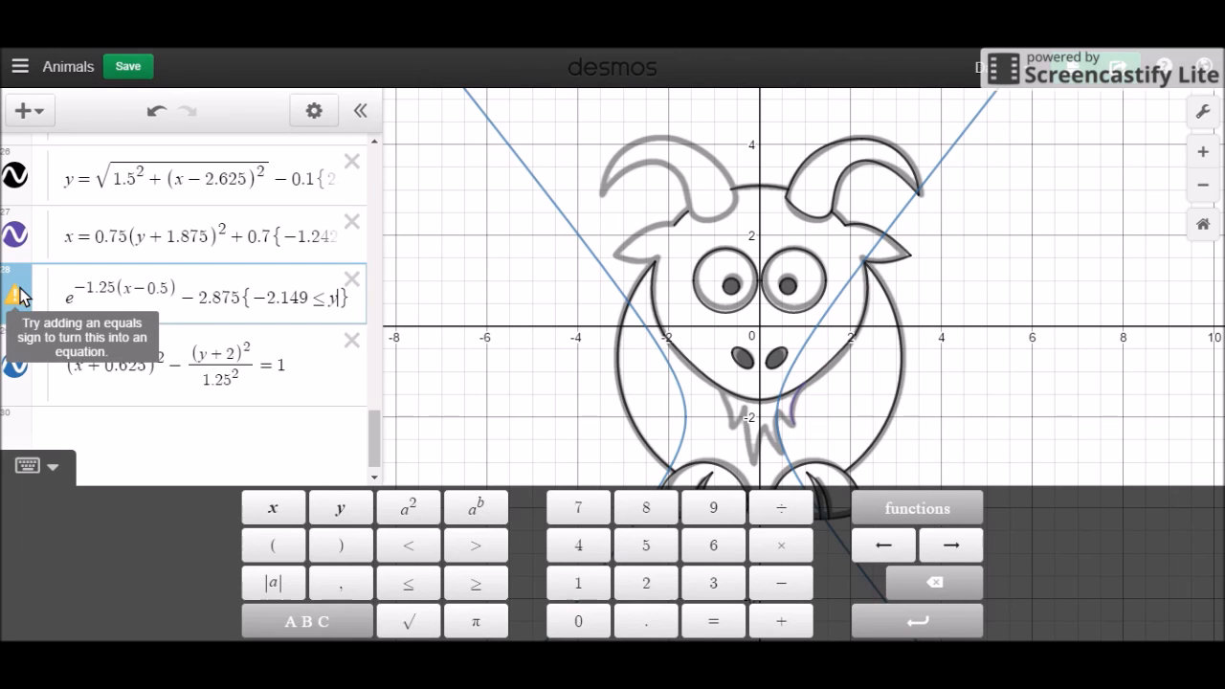
{"action": "left_click", "coordinate": [63, 298]}
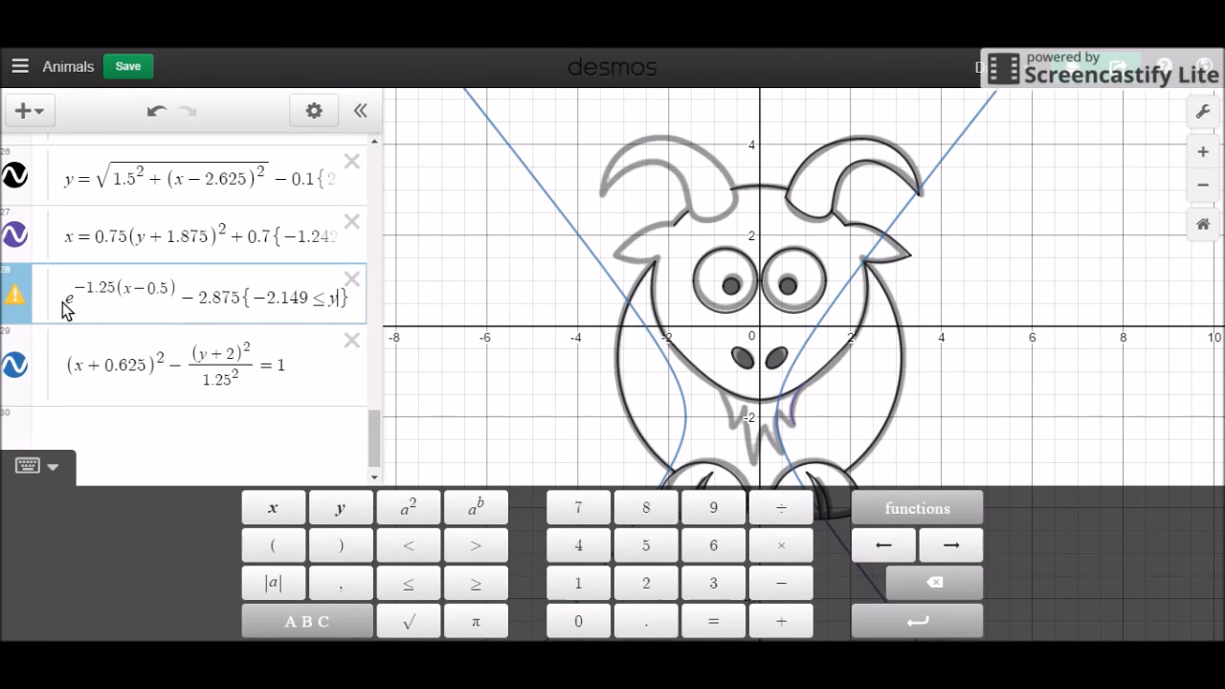
{"action": "type", "text": "x="}
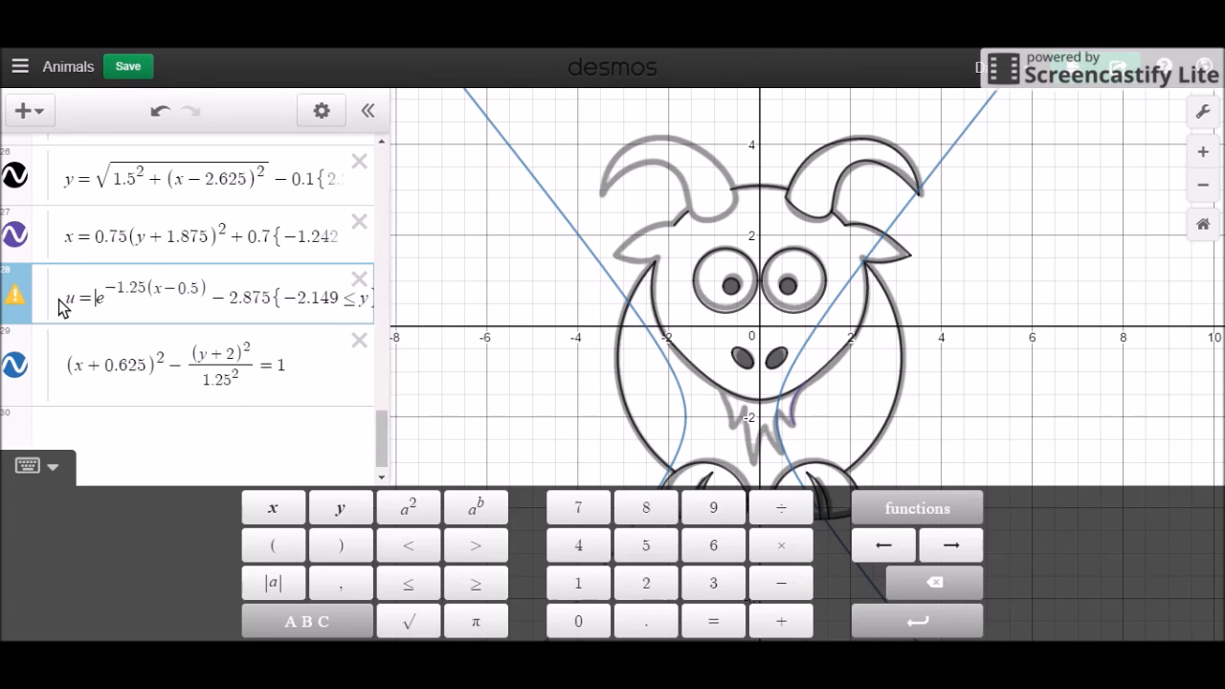
{"action": "key", "text": "BackSpace"}
{"action": "key", "text": "BackSpace"}
{"action": "type", "text": "y="}
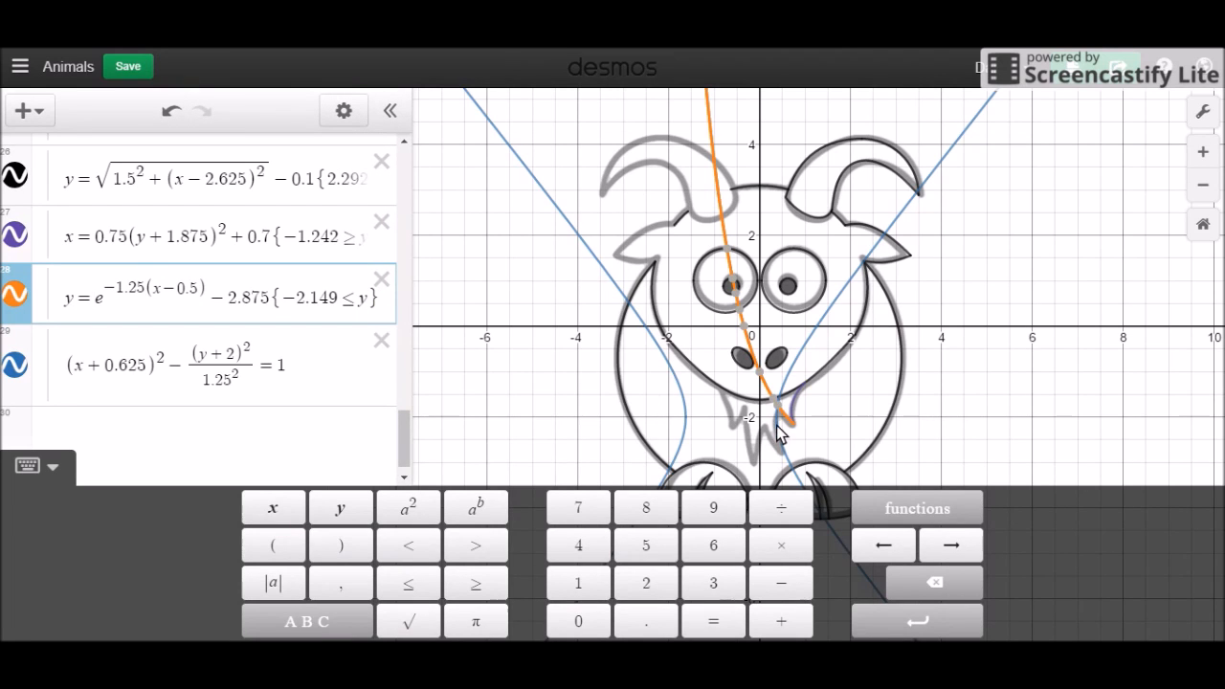
Complete the exponential's restriction with the upper limit y ≤ −1.737.
{"action": "mouse_move", "coordinate": [782, 408]}
{"action": "left_click", "coordinate": [372, 304]}
{"action": "type", "text": "<=-"}
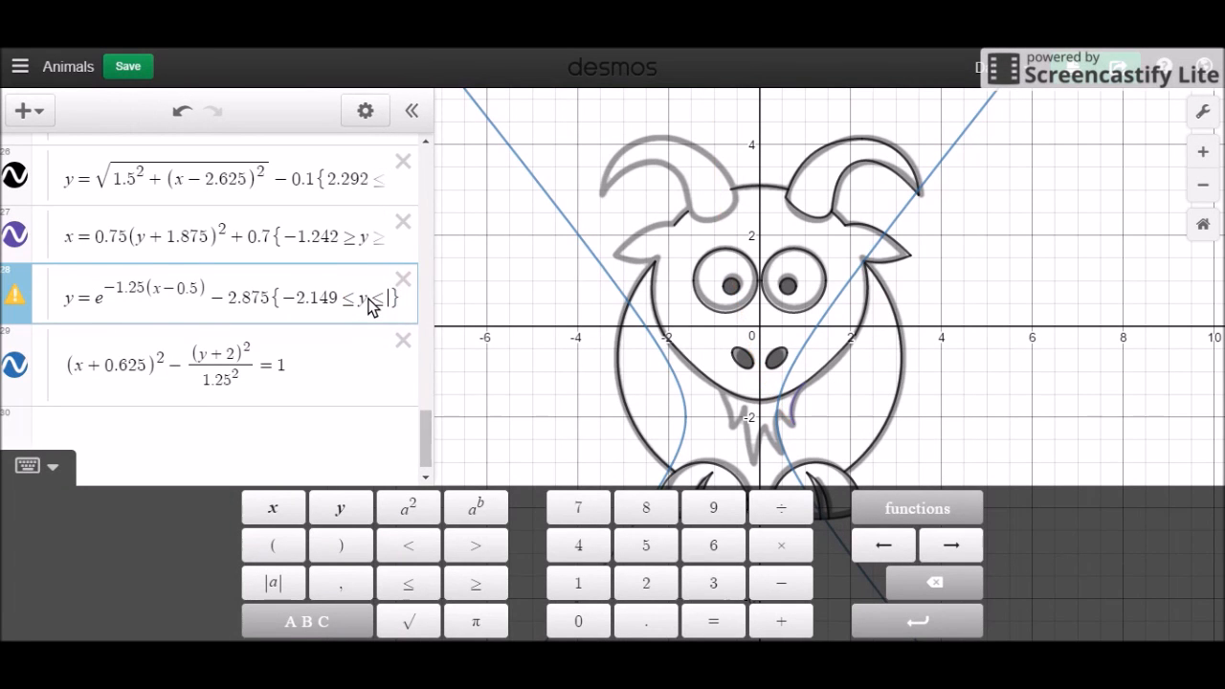
{"action": "type", "text": "1.737"}
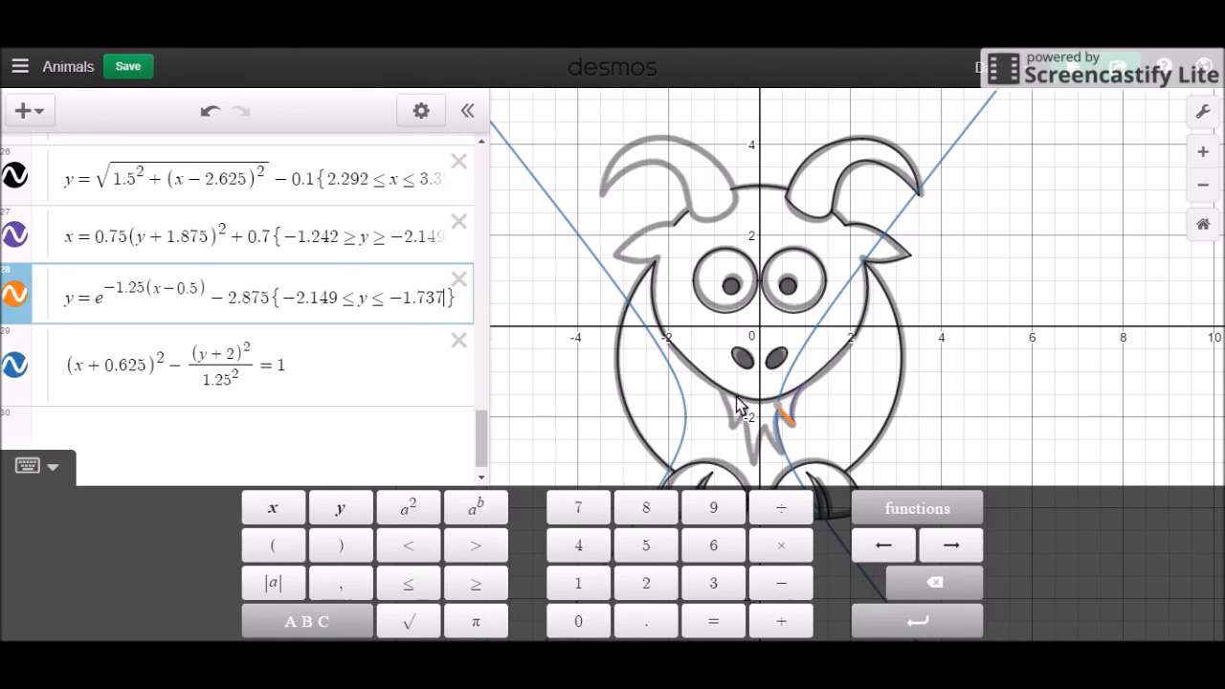
Restrict the hyperbola to y ≤ −1.737, trying y ≥ −1.737 first.
{"action": "mouse_move", "coordinate": [778, 421]}
{"action": "left_click", "coordinate": [333, 358]}
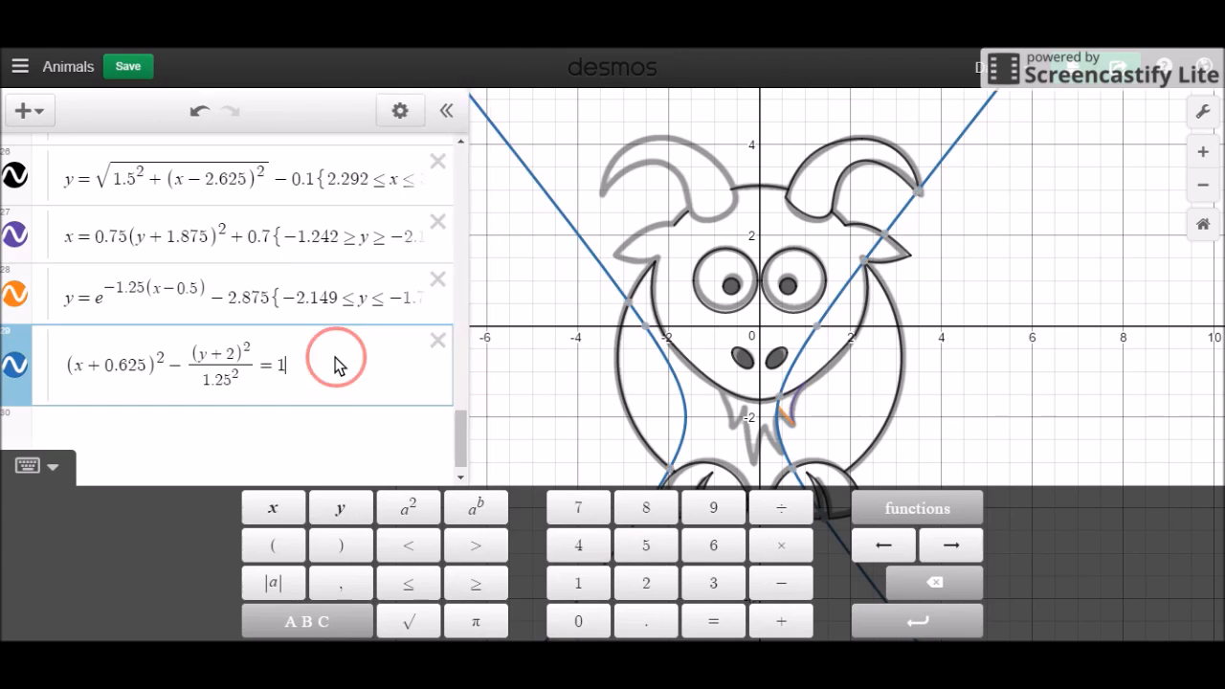
{"action": "type", "text": "{"}
{"action": "type", "text": "-1."}
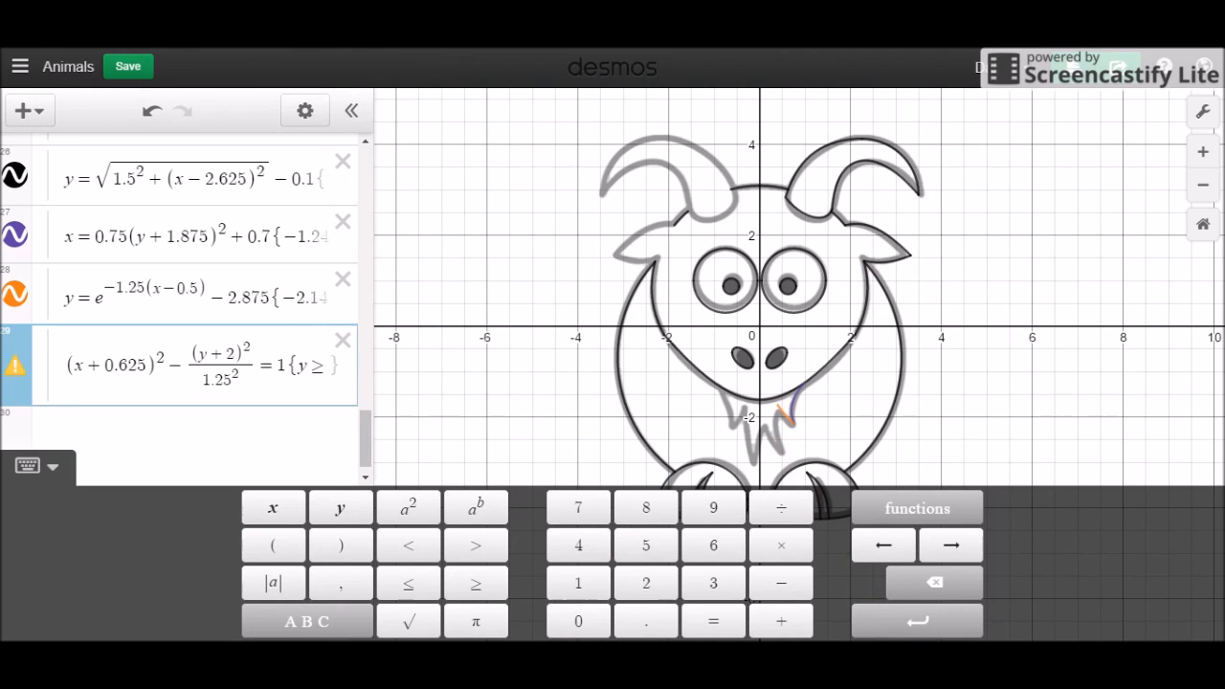
{"action": "type", "text": "737"}
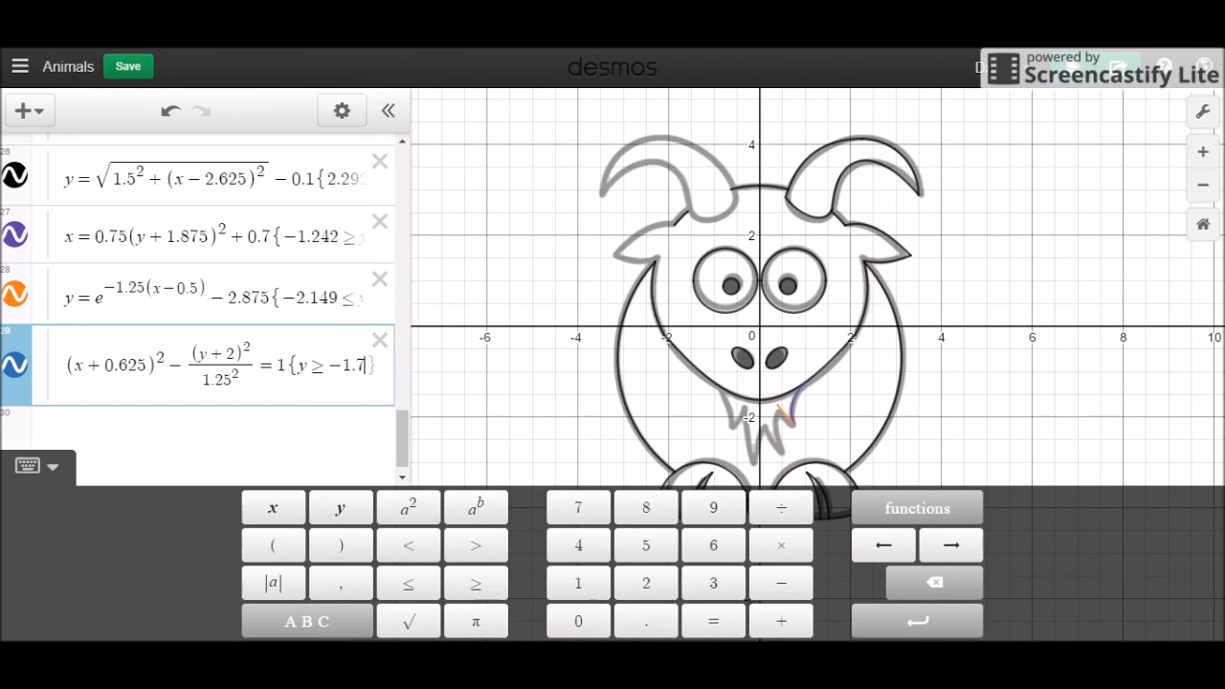
{"action": "key", "text": "BackSpace"}
{"action": "key", "text": "BackSpace"}
{"action": "key", "text": "BackSpace"}
{"action": "key", "text": "BackSpace"}
{"action": "key", "text": "BackSpace"}
{"action": "key", "text": "BackSpace"}
{"action": "key", "text": "BackSpace"}
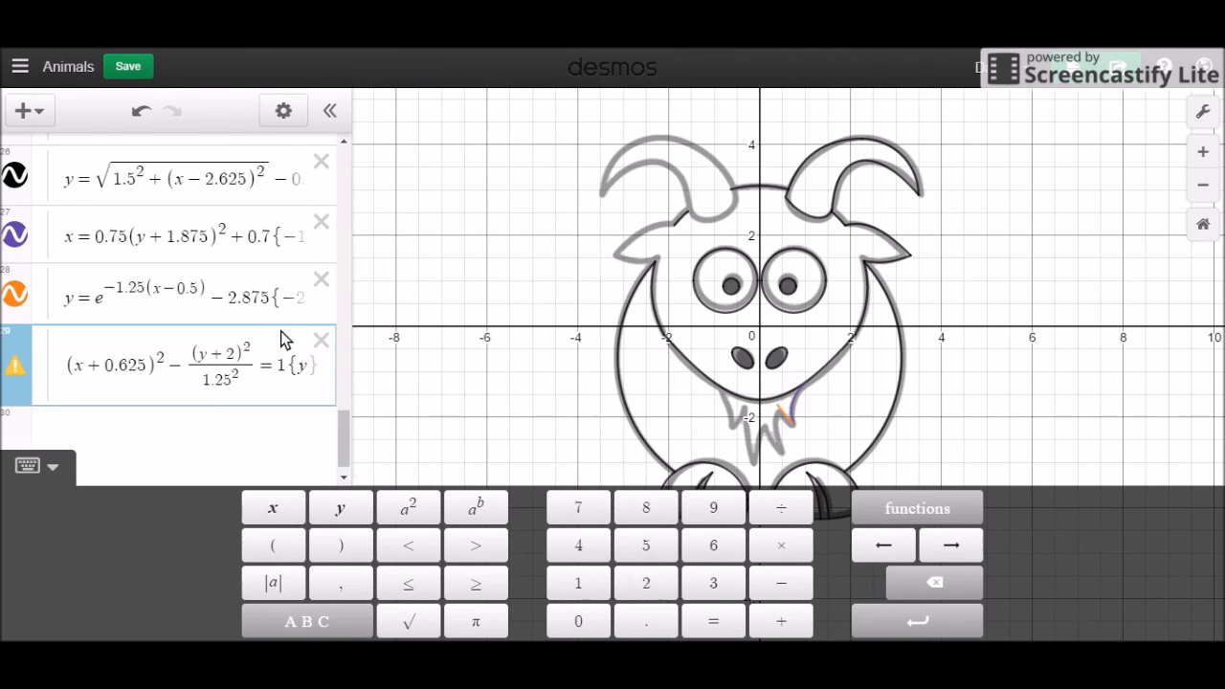
{"action": "left_click", "coordinate": [241, 297]}
{"action": "left_click", "coordinate": [309, 364]}
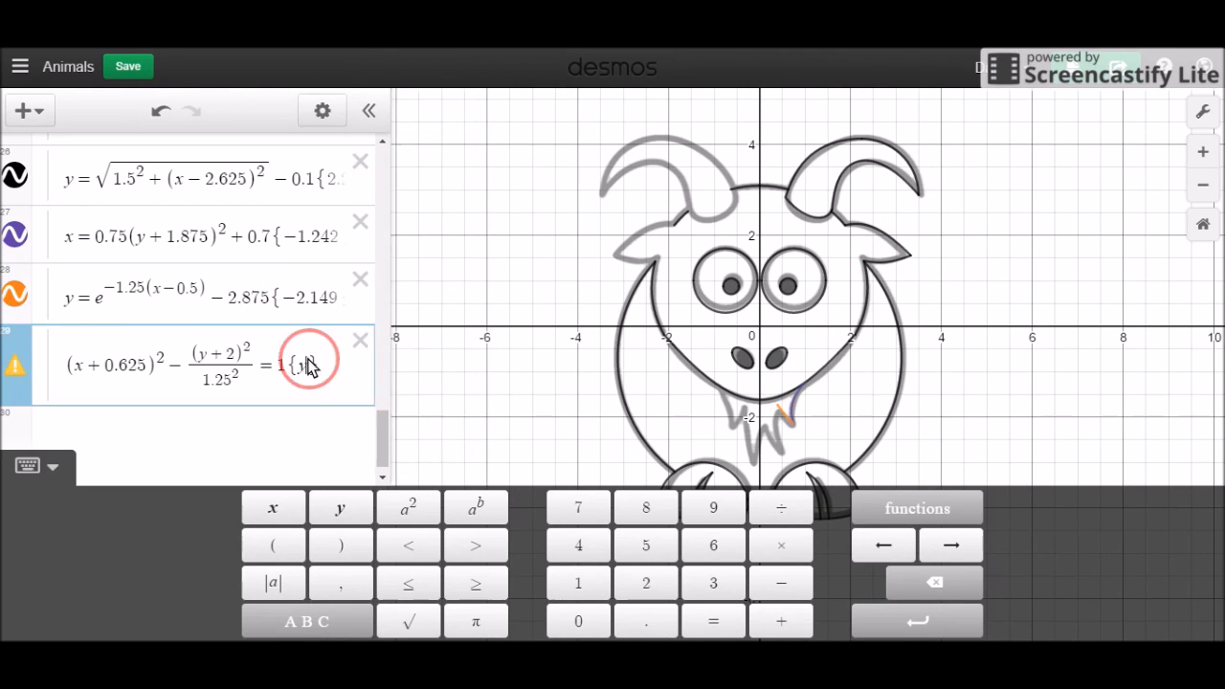
{"action": "type", "text": "<="}
{"action": "type", "text": "-1.737"}
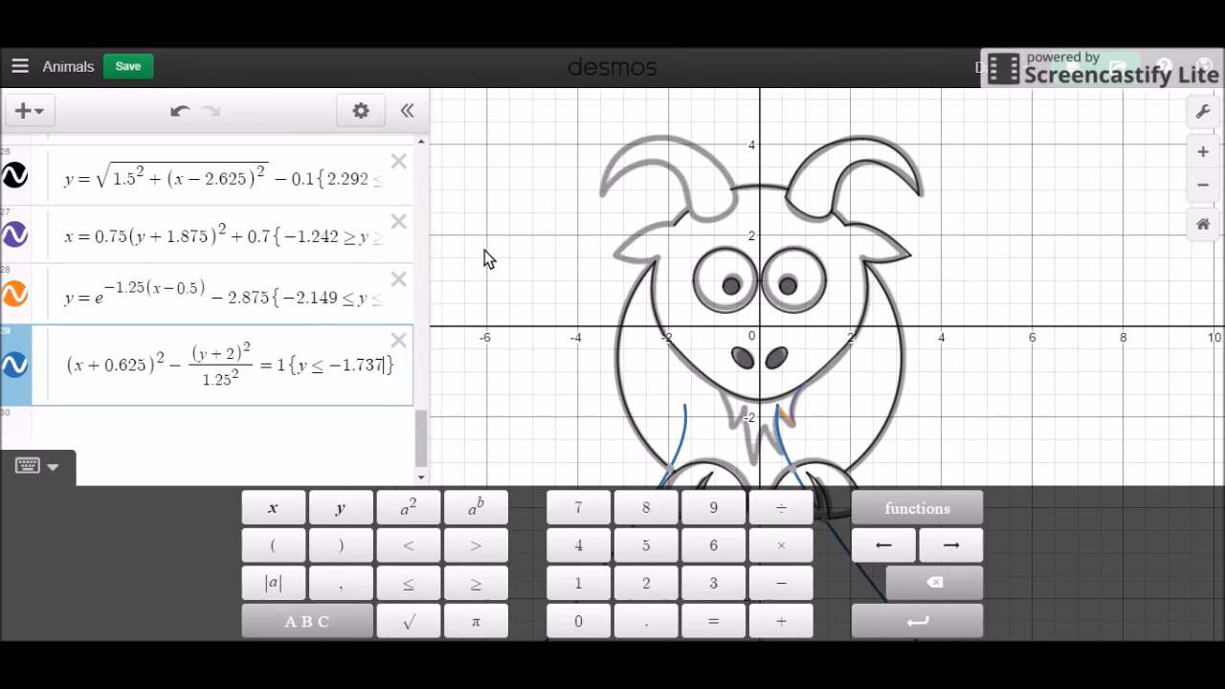
Add a second restriction, x ≥ −0.625, to the hyperbola to keep only its right branch.
{"action": "left_click", "coordinate": [368, 112]}
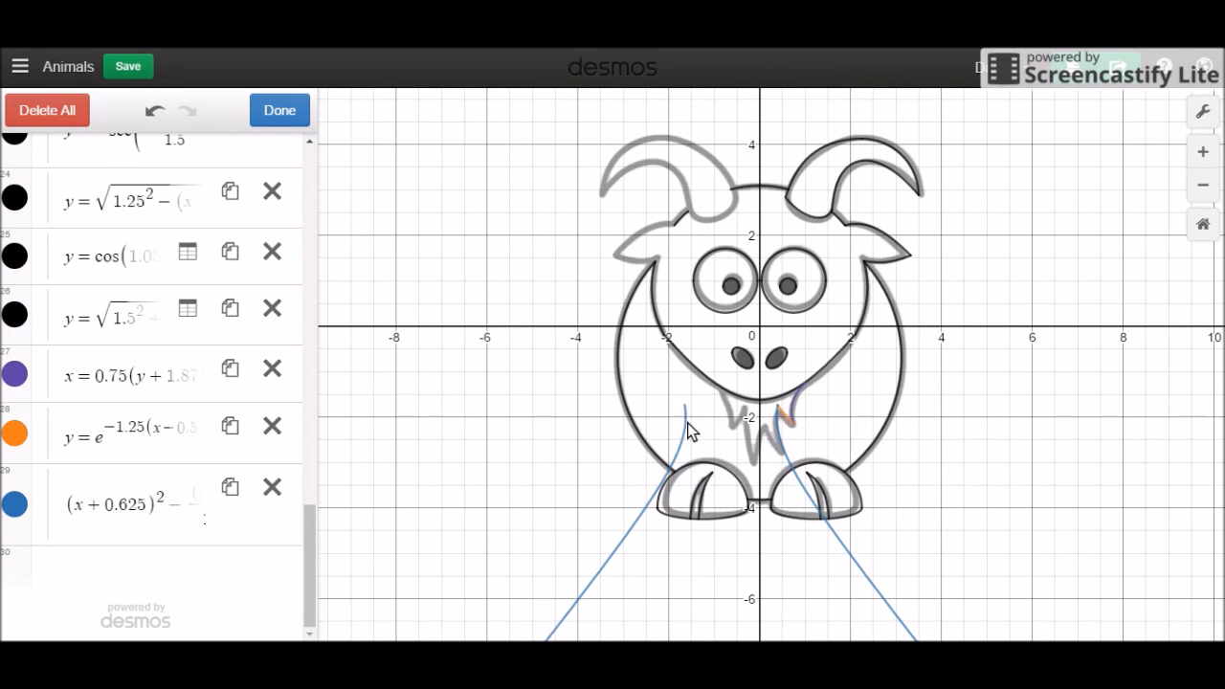
{"action": "left_click", "coordinate": [90, 538]}
{"action": "left_click", "coordinate": [137, 476]}
{"action": "left_click", "coordinate": [112, 508]}
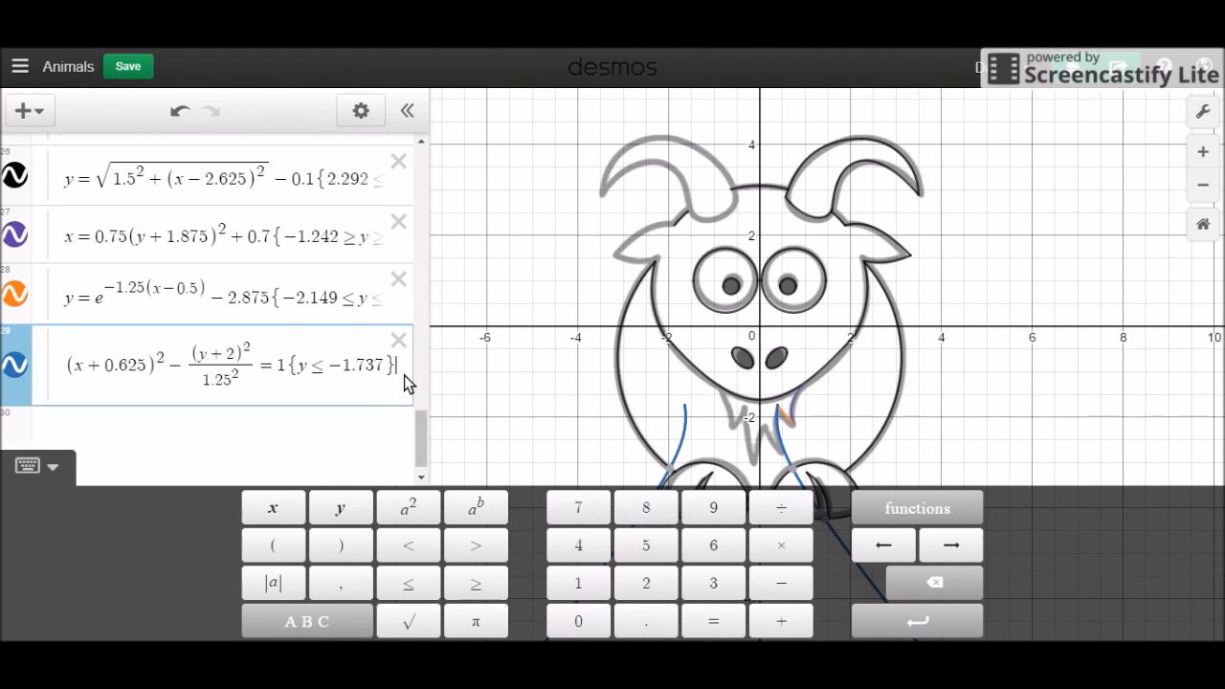
{"action": "type", "text": "{x"}
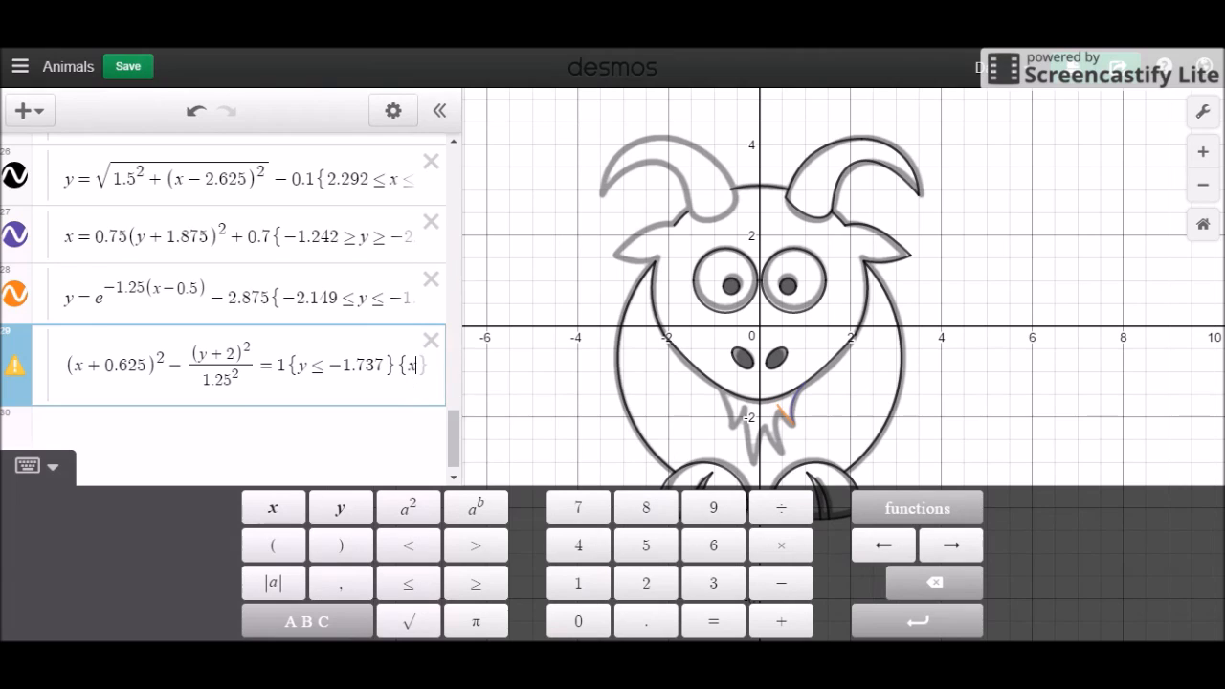
{"action": "type", "text": ">="}
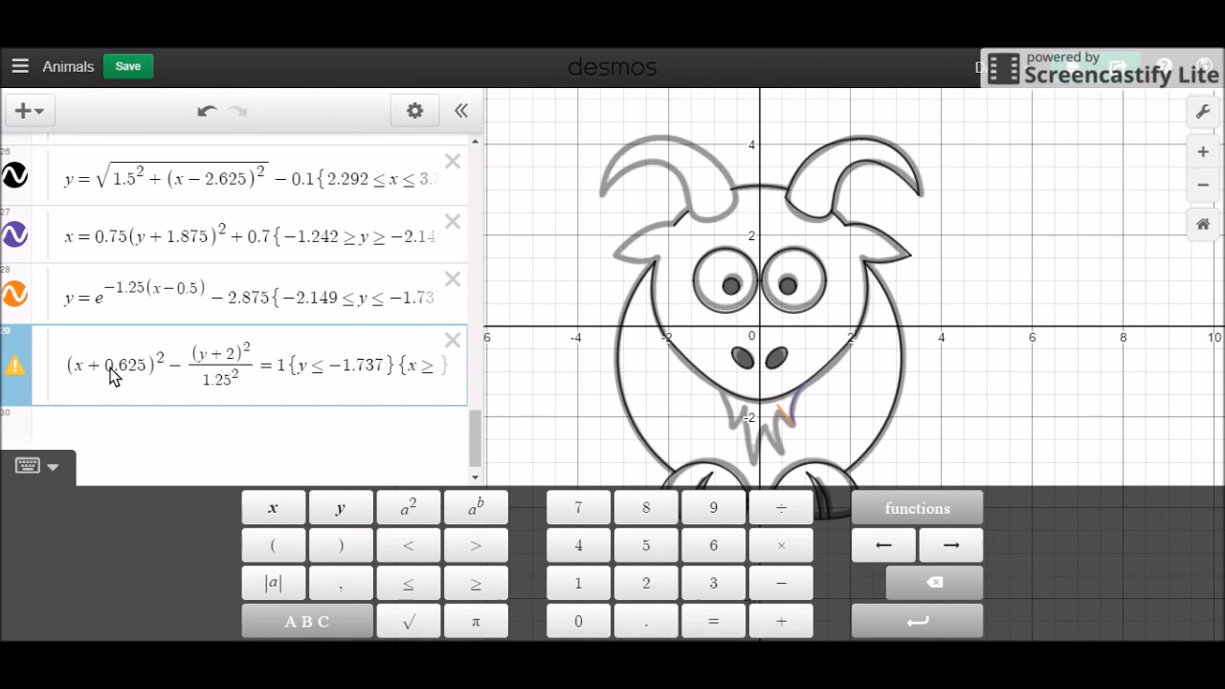
{"action": "type", "text": "-0.625"}
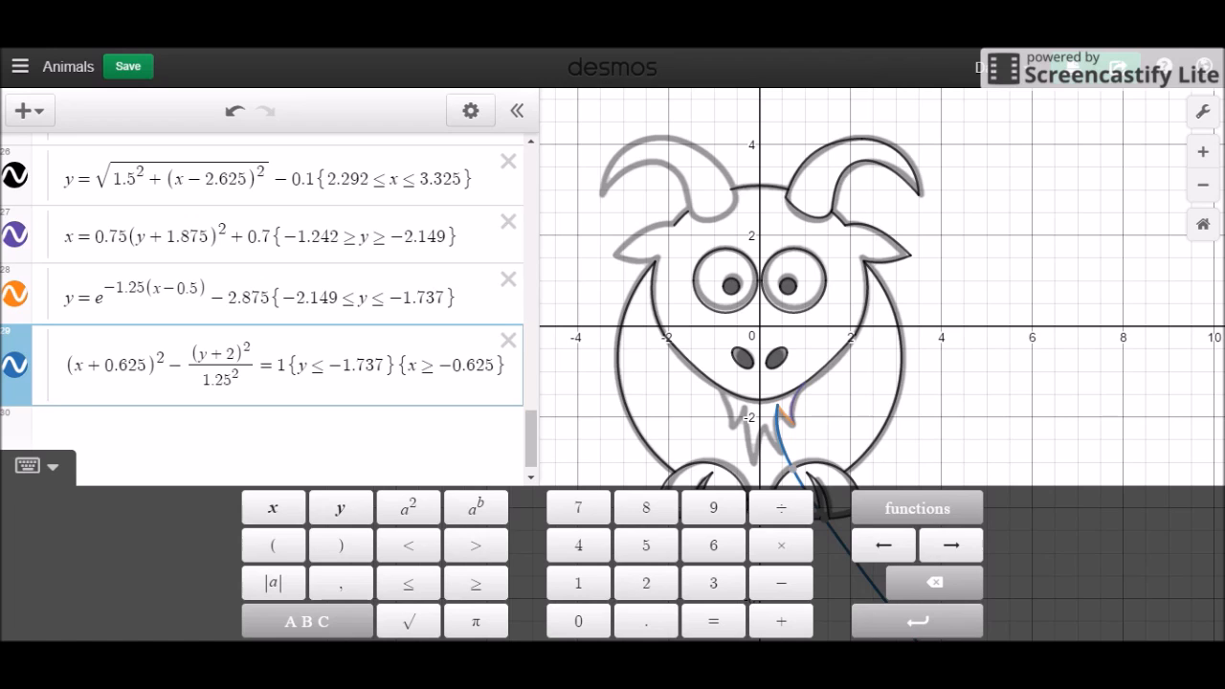
Write the note "f(x) => f(-x)" in a new row below the hyperbola, and delete it.
{"action": "left_click", "coordinate": [158, 297]}
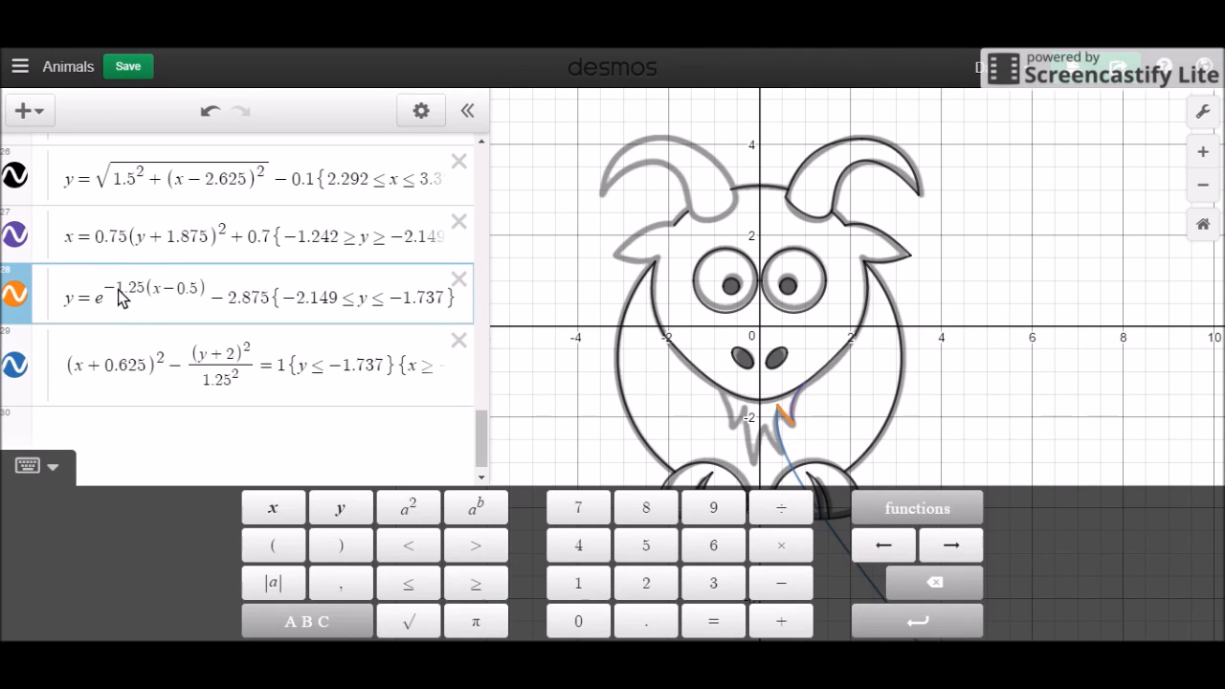
{"action": "left_click", "coordinate": [201, 448]}
{"action": "key", "text": "BackSpace"}
{"action": "key", "text": "Return"}
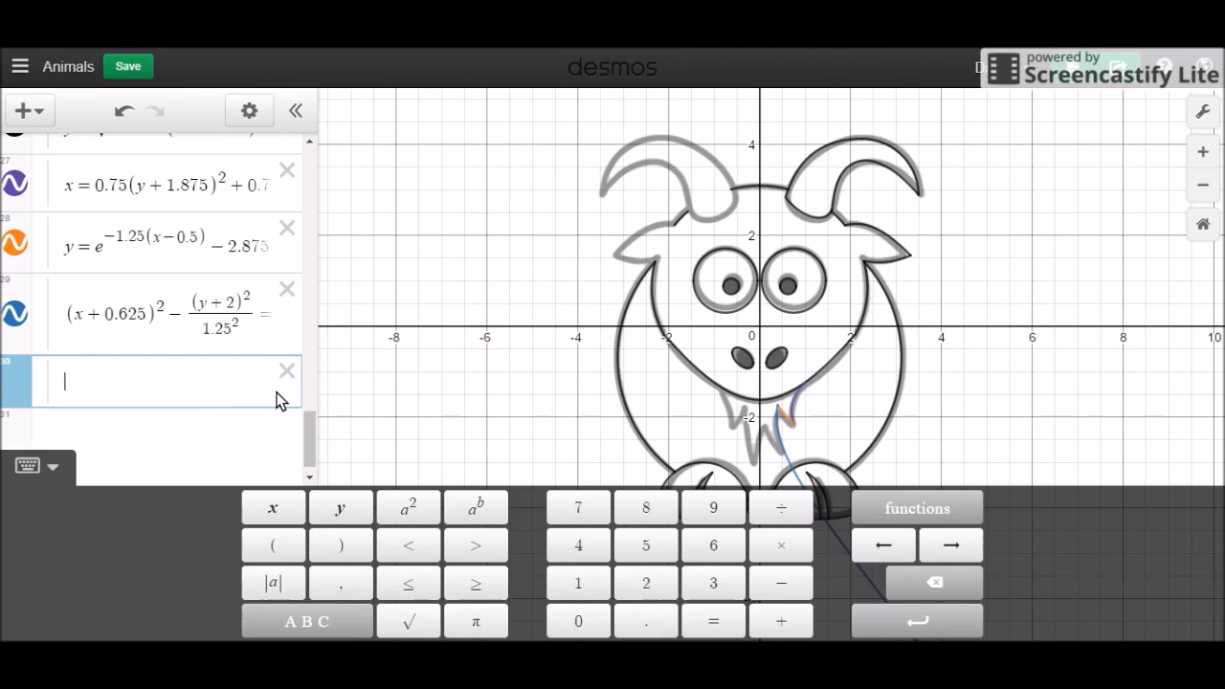
{"action": "type", "text": "\""}
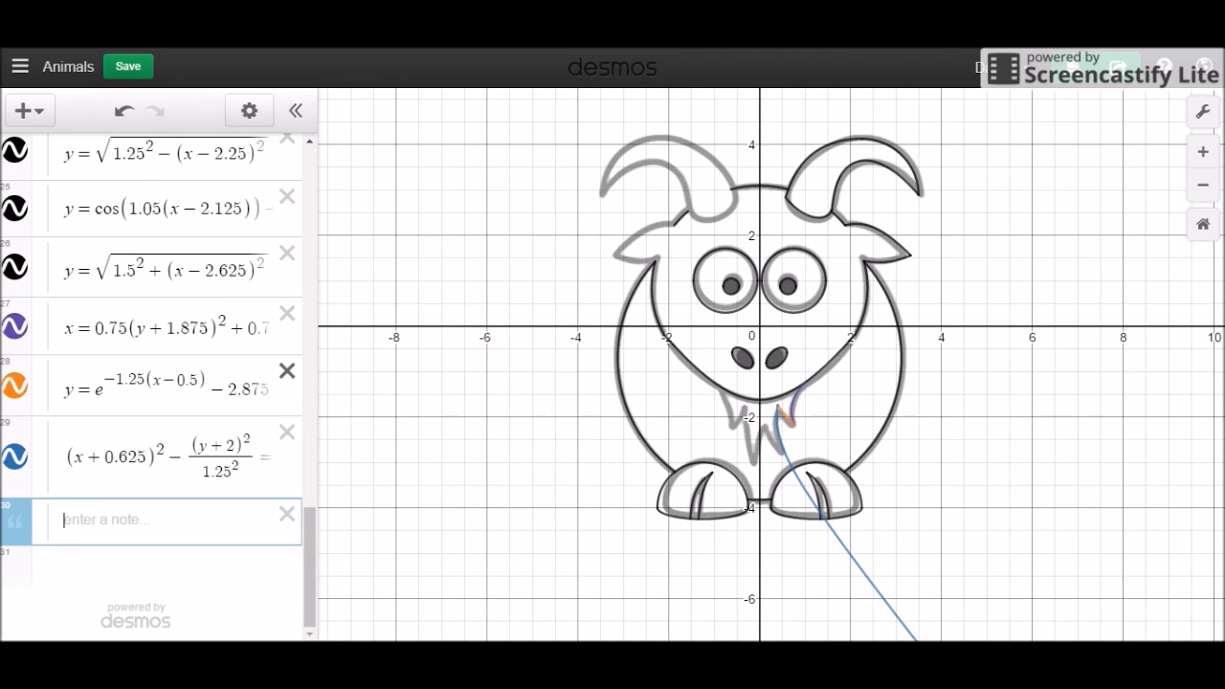
{"action": "type", "text": "f(x) => f(-x"}
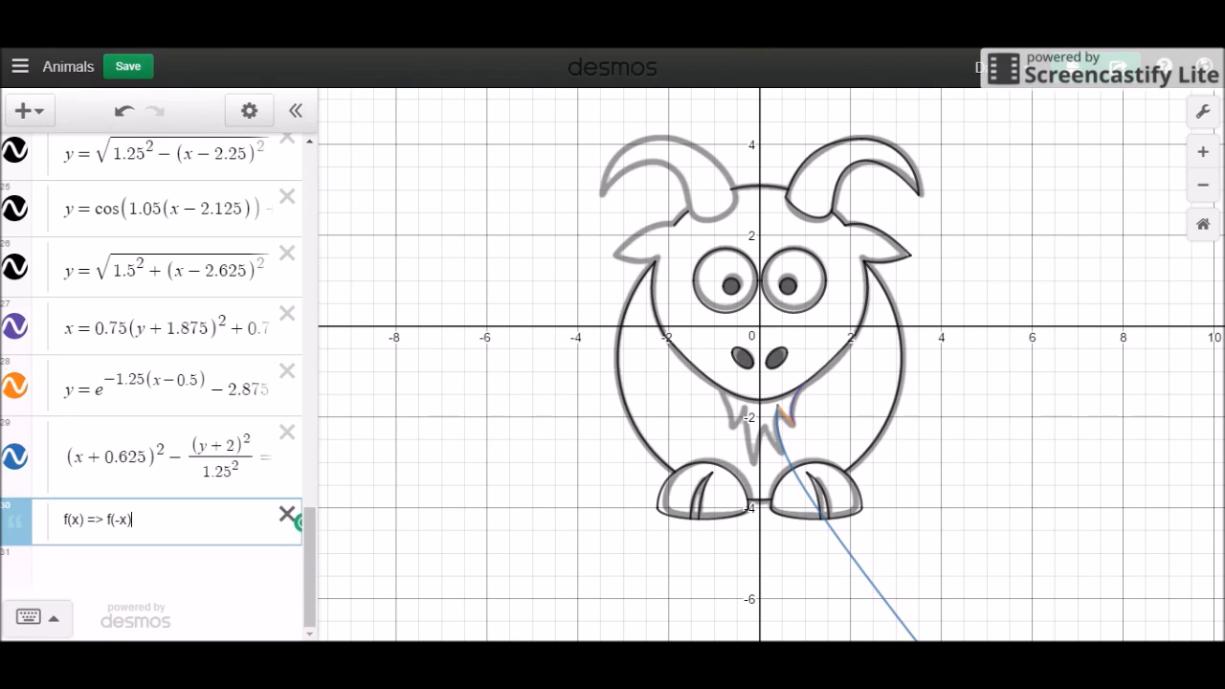
{"action": "left_click", "coordinate": [287, 515]}
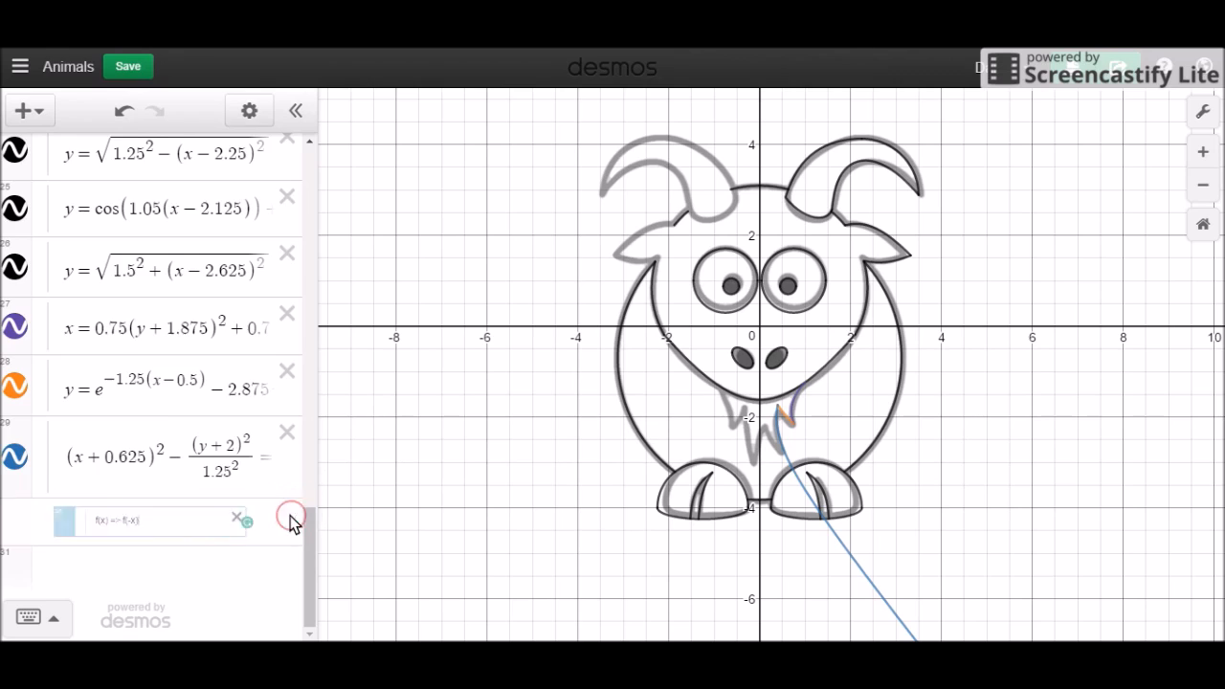